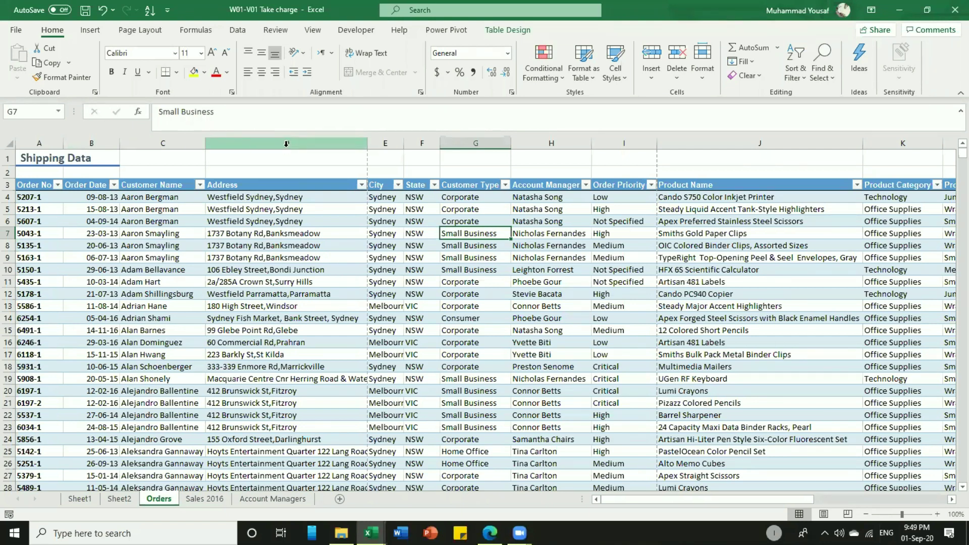
# Hide the Address column (D) on the Orders sheet.
pyautogui.click(286, 144)
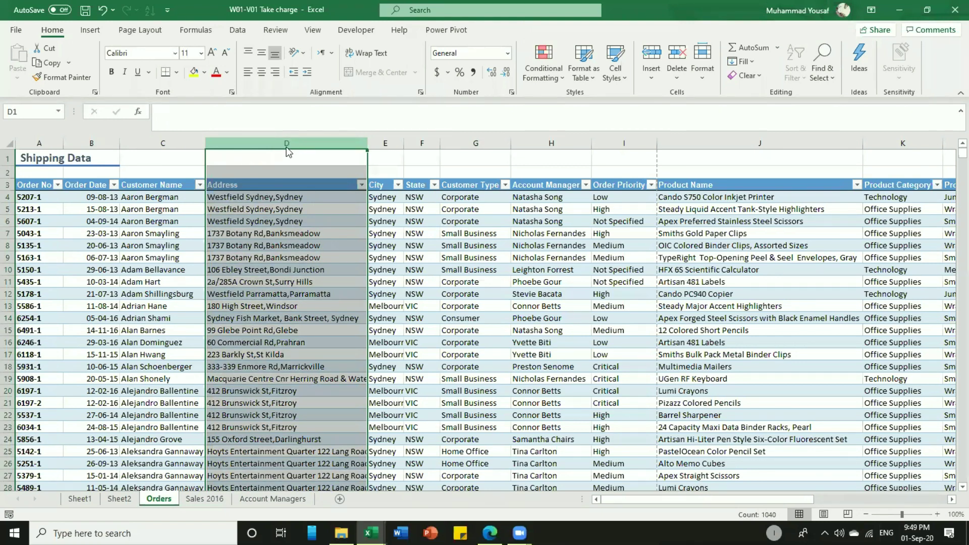
pyautogui.rightClick(287, 151)
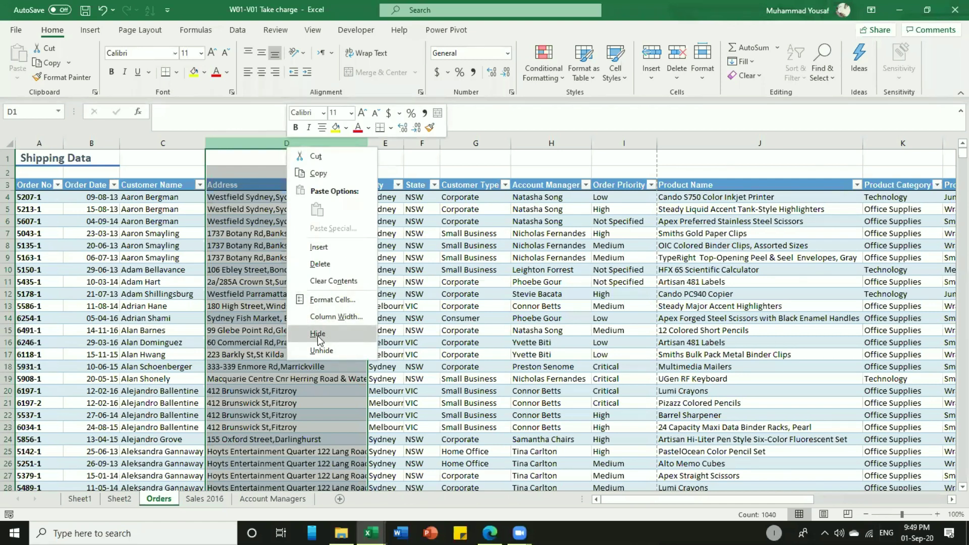
pyautogui.press('h')
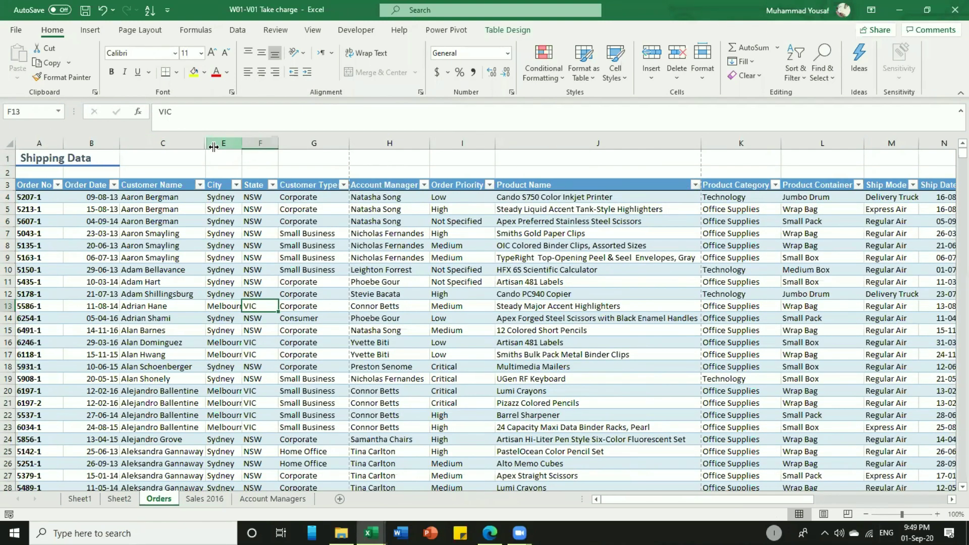
pyautogui.click(46, 143)
pyautogui.moveTo(352, 128); pyautogui.dragTo(351, 133)
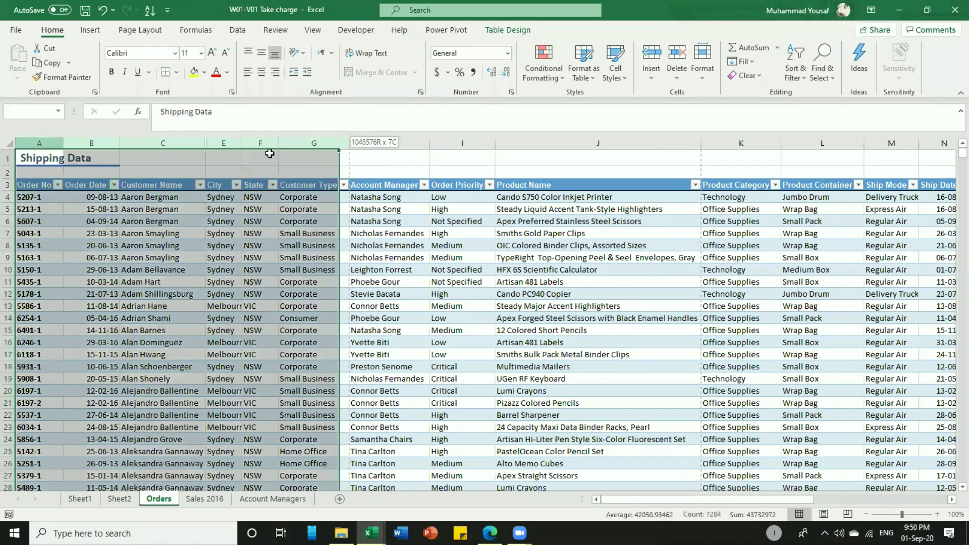
pyautogui.click(224, 172)
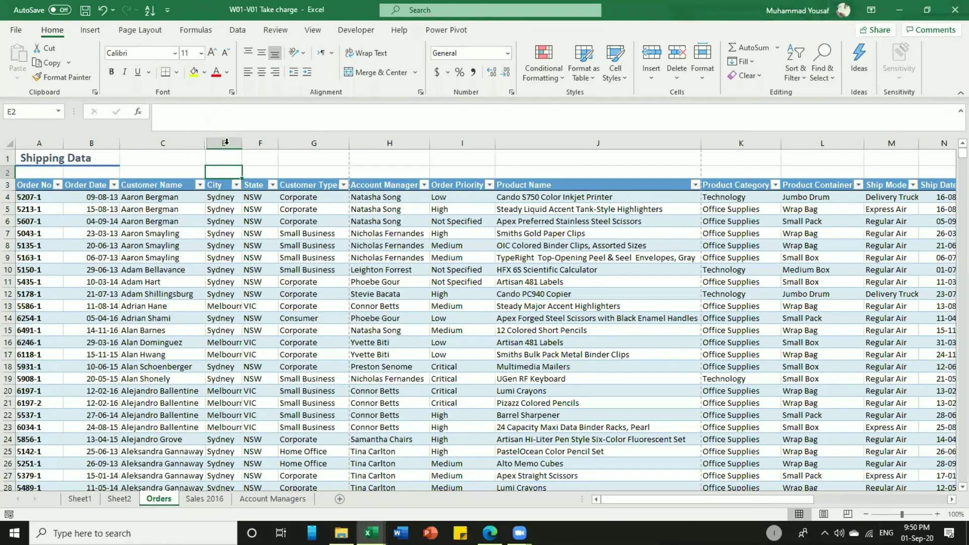
pyautogui.moveTo(162, 143); pyautogui.dragTo(226, 139)
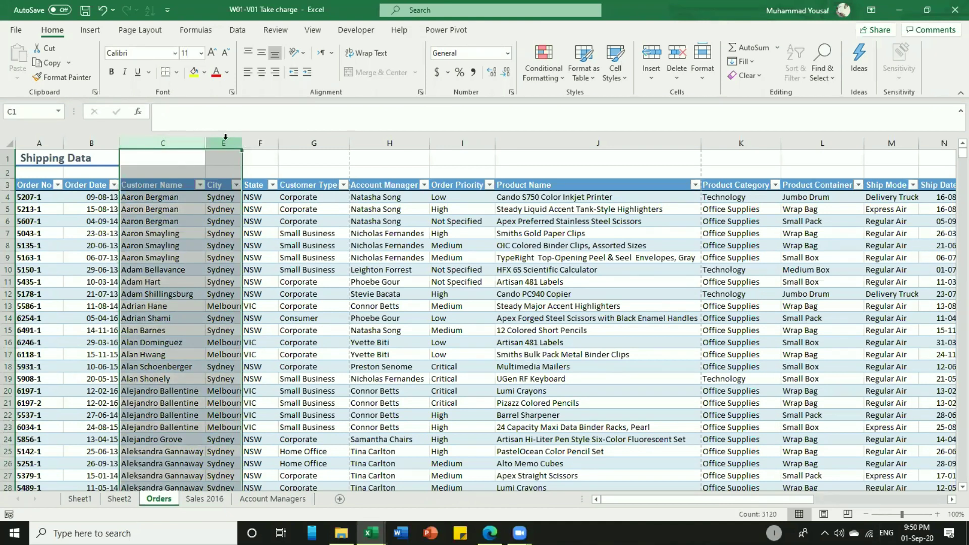
pyautogui.click(226, 137)
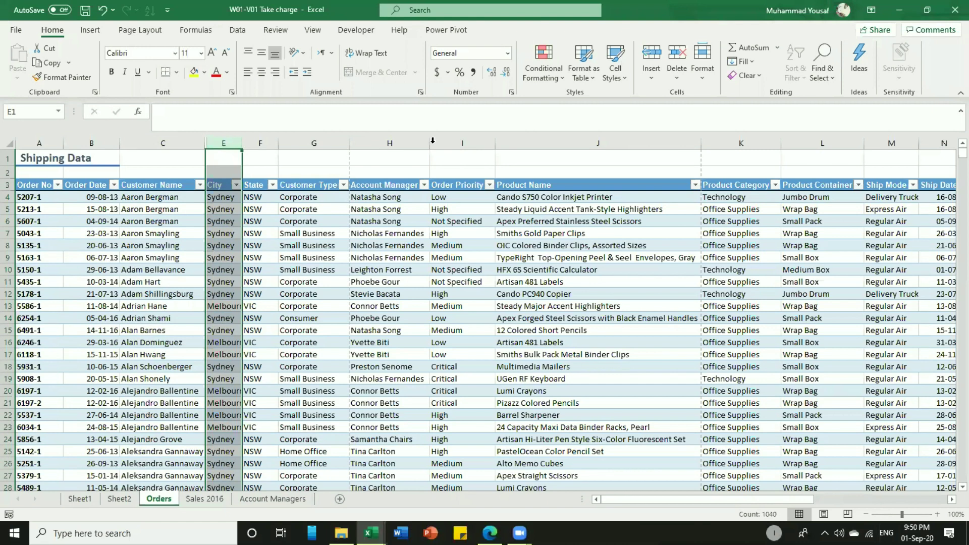
# Hide the non-adjacent Account Manager (H), Product Name (J) and Product Category (K) columns together.
pyautogui.click(380, 142)
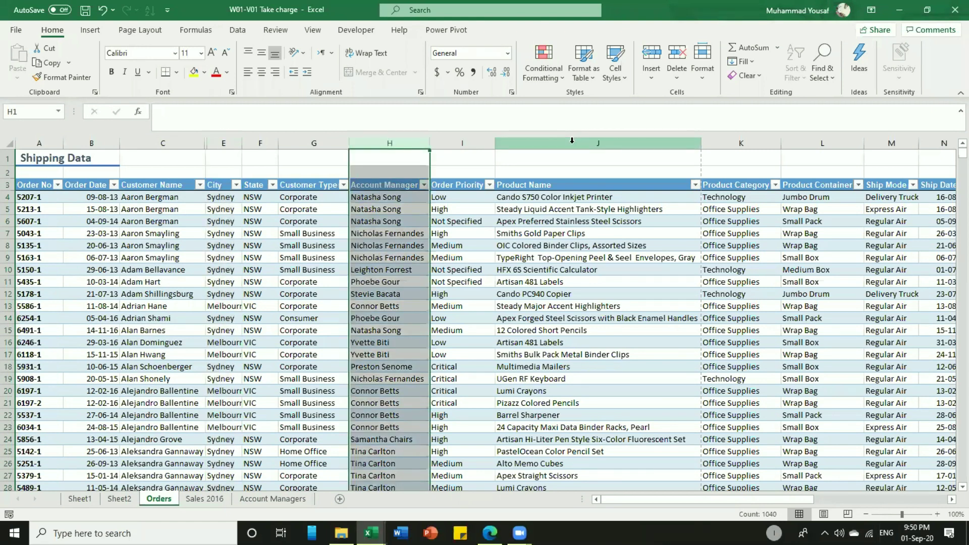
pyautogui.keyDown('ctrl'); pyautogui.click(572, 141); pyautogui.keyUp('ctrl')
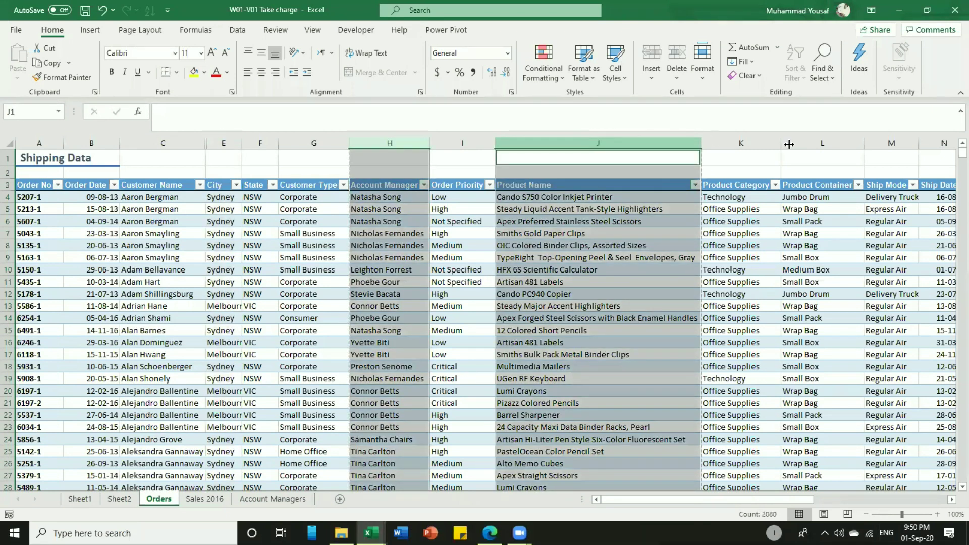
pyautogui.keyDown('ctrl'); pyautogui.click(730, 144); pyautogui.keyUp('ctrl')
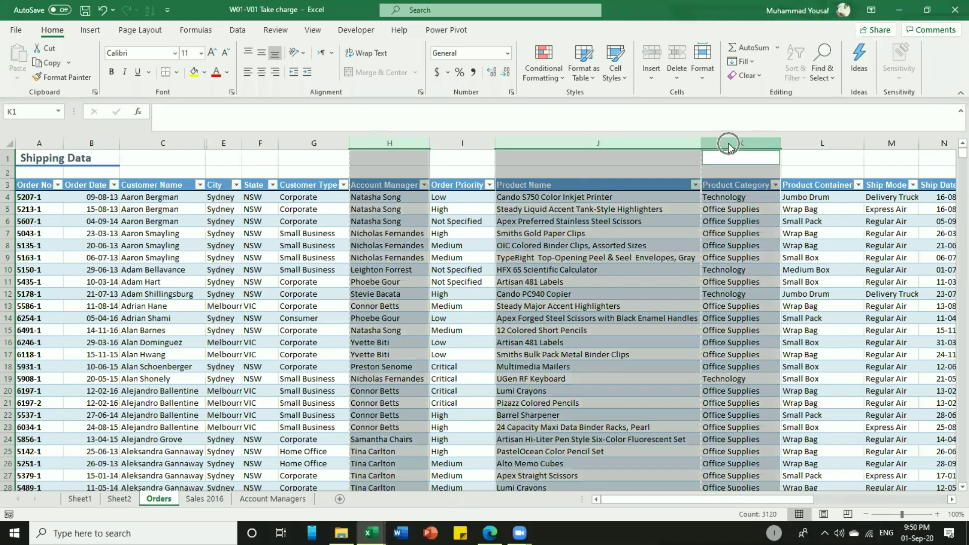
pyautogui.rightClick(729, 146)
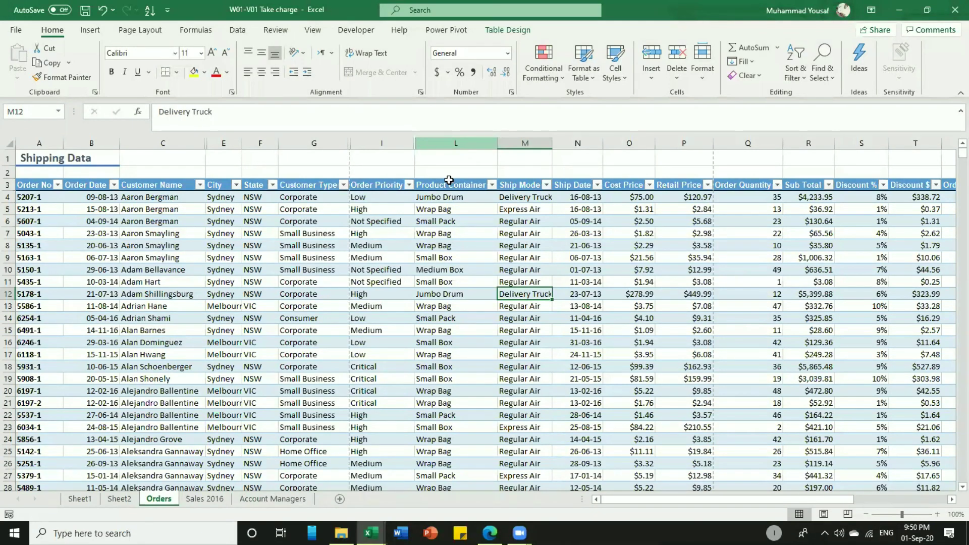
pyautogui.click(449, 197)
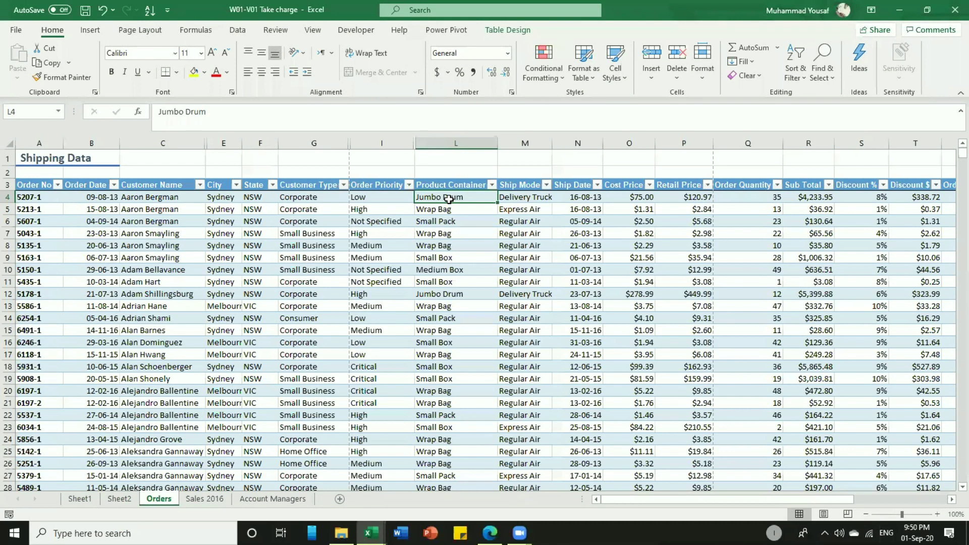
pyautogui.click(173, 144)
pyautogui.moveTo(119, 152); pyautogui.dragTo(220, 144)
pyautogui.click(221, 143)
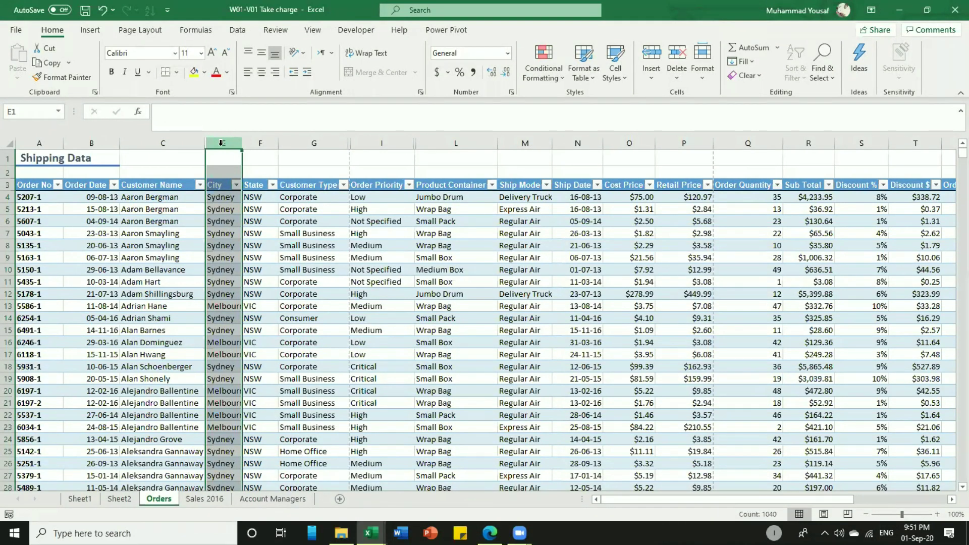
pyautogui.moveTo(194, 144); pyautogui.dragTo(223, 144)
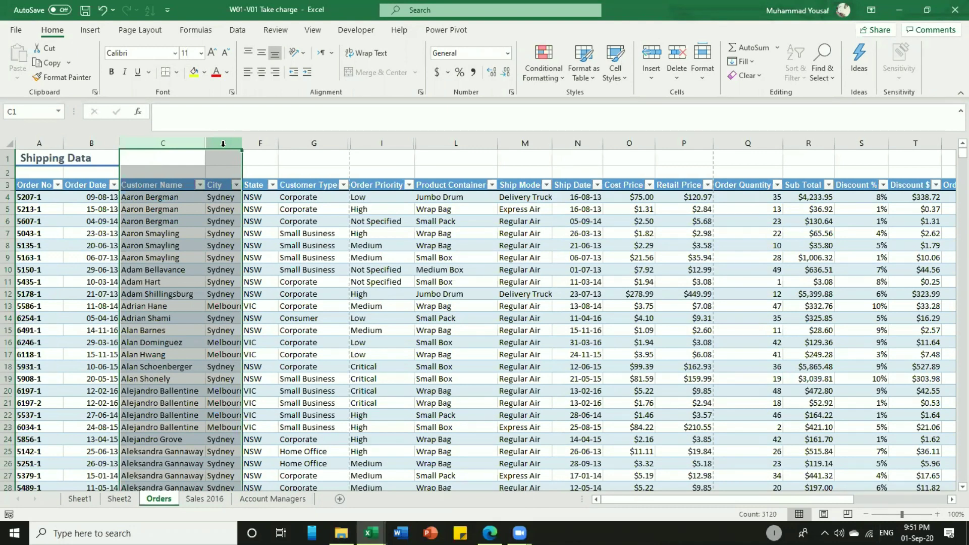
pyautogui.click(317, 228)
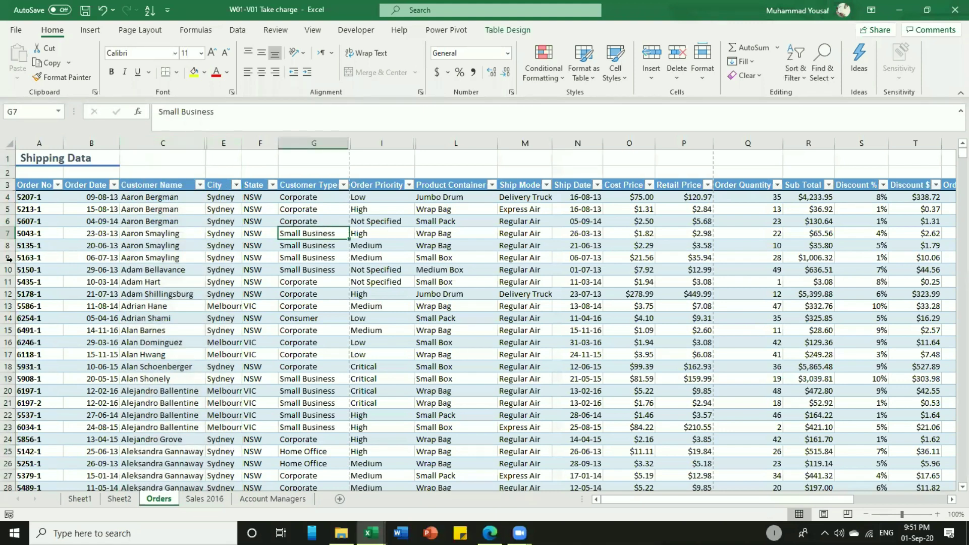
# Hide rows 9 through 12, and also hide row 6 of the shipping data.
pyautogui.moveTo(7, 257); pyautogui.dragTo(6, 285)
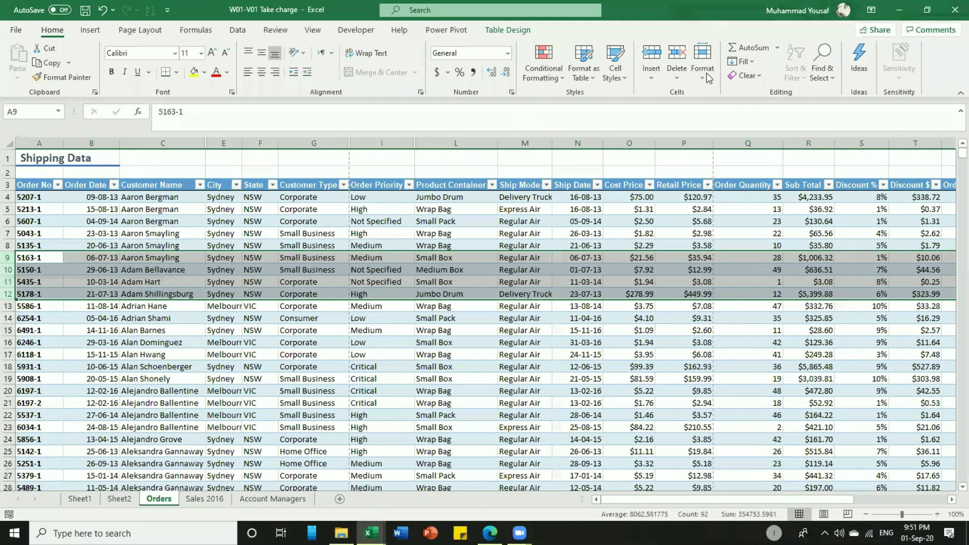
pyautogui.hotkey('ctrl', '9')
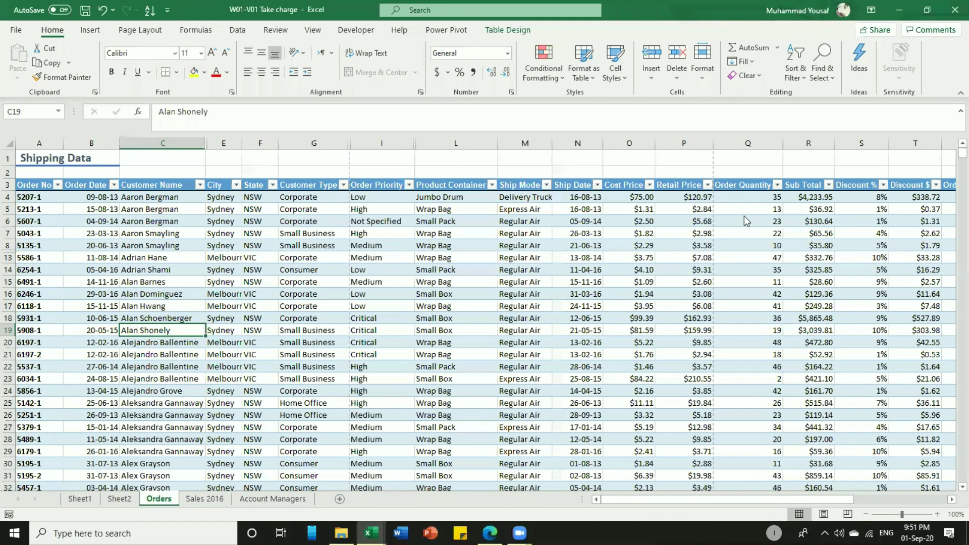
pyautogui.click(313, 221)
pyautogui.click(702, 65)
pyautogui.moveTo(758, 217)
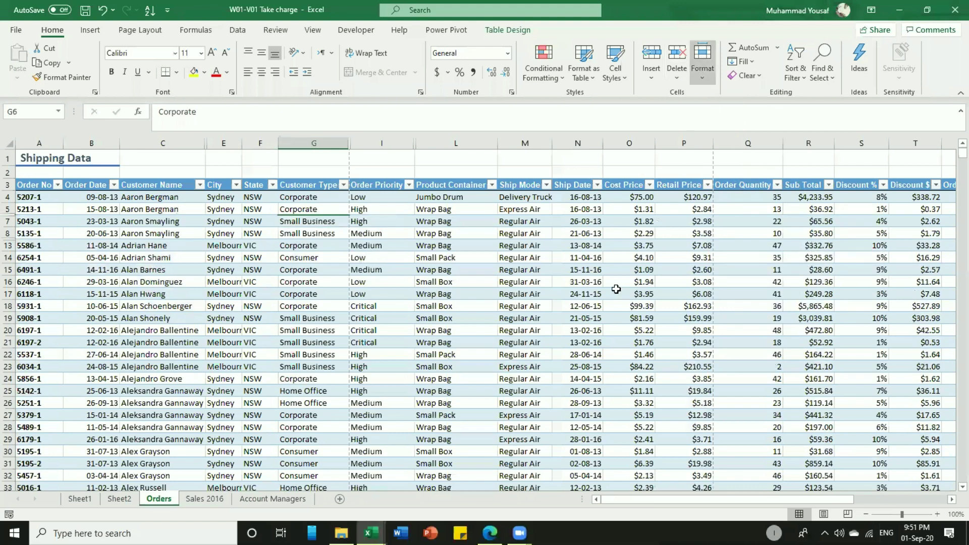
# Hide the Cost Price column (O) using a cell selection in it.
pyautogui.moveTo(629, 294); pyautogui.dragTo(630, 283)
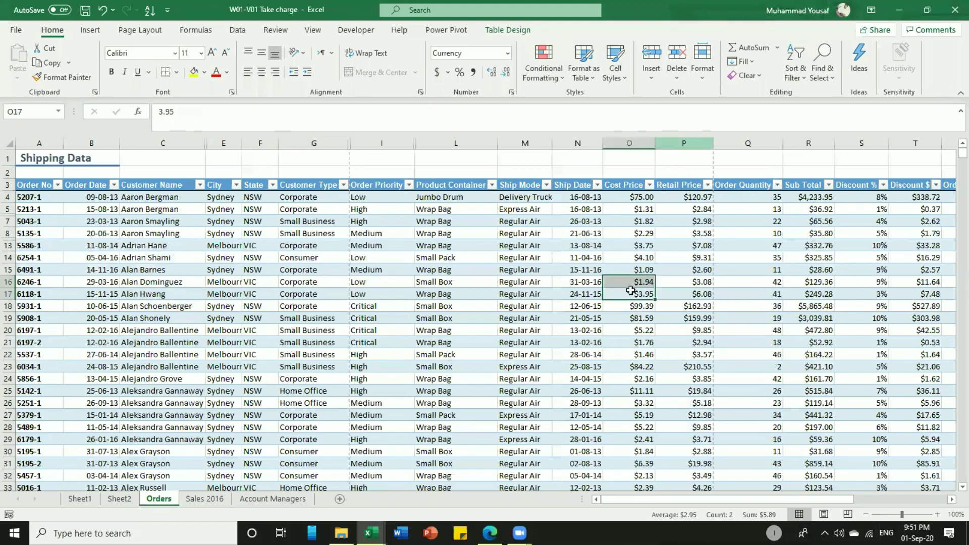
pyautogui.click(704, 76)
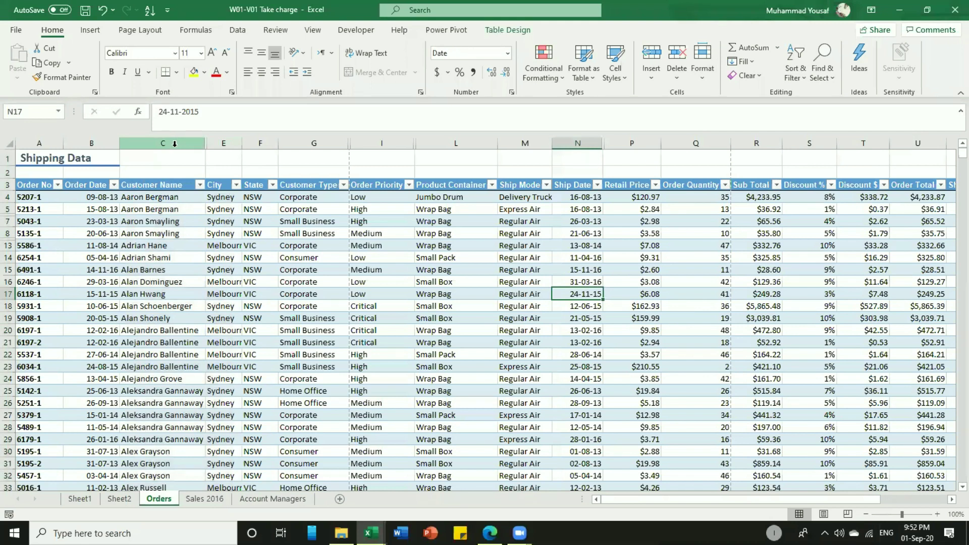
# Unhide the Address column by selecting the Customer Name and City columns on either side of it.
pyautogui.moveTo(174, 144); pyautogui.dragTo(223, 142)
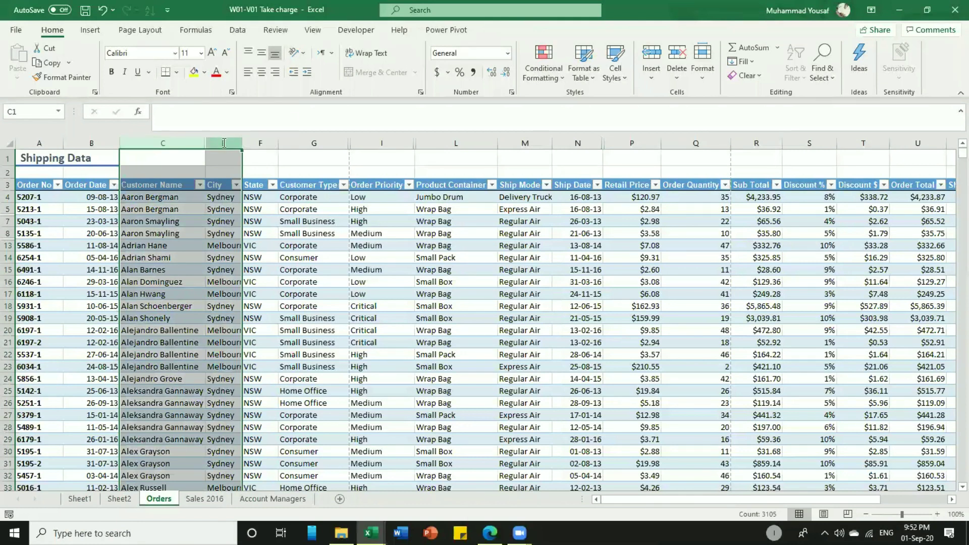
pyautogui.hotkey('alt', 'h')
pyautogui.press('o')
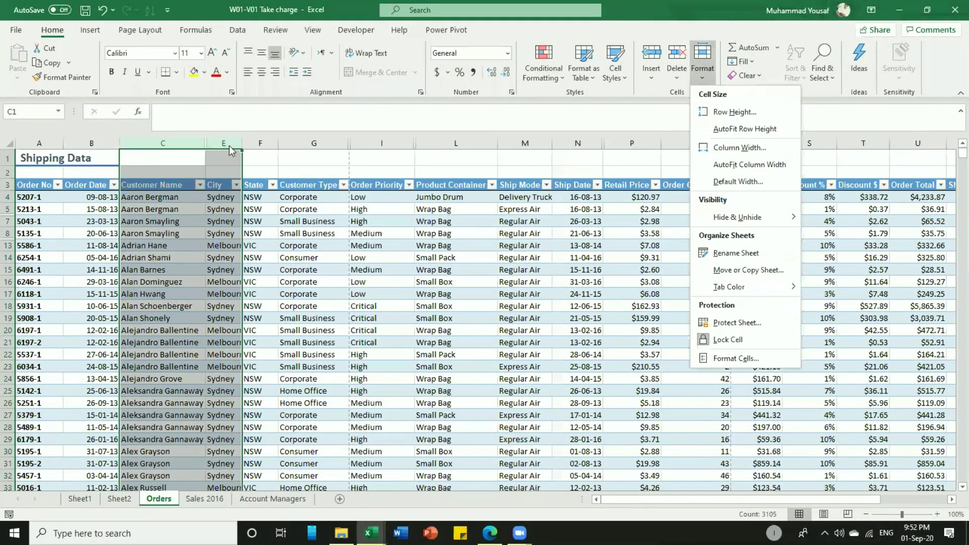
pyautogui.press('u')
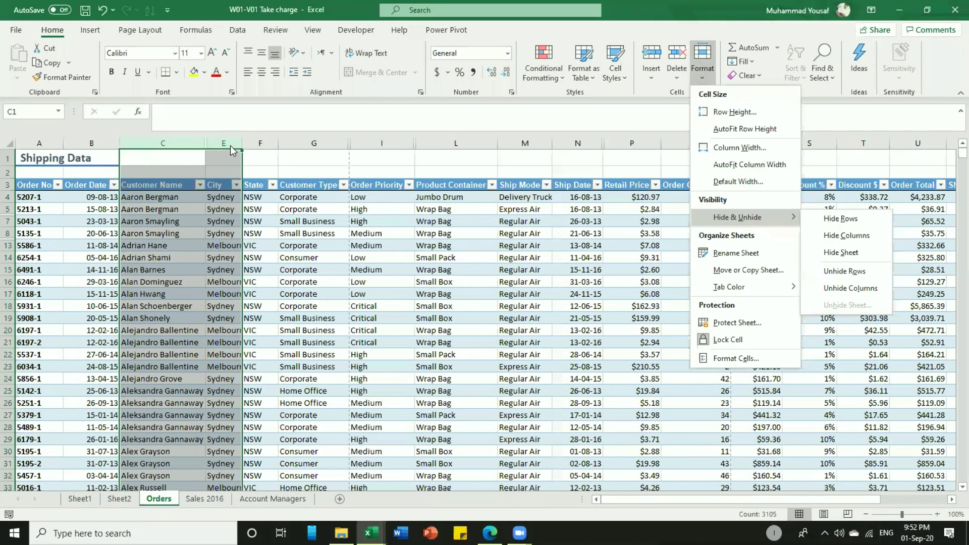
pyautogui.press('Escape')
pyautogui.press('Escape')
pyautogui.hotkey('shift', 'F10')
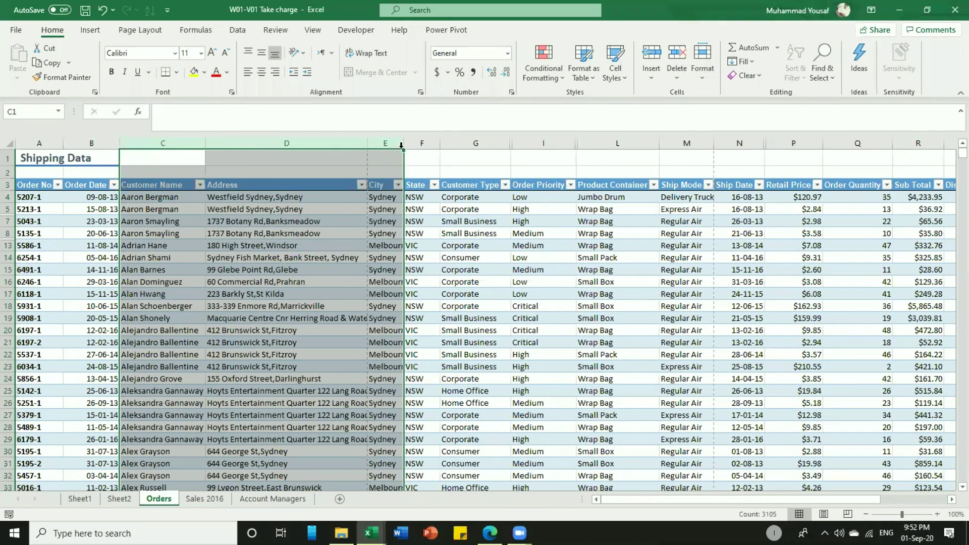
# Unhide the columns hidden between Customer Type (G) and Product Container (L).
pyautogui.moveTo(477, 144); pyautogui.dragTo(643, 144)
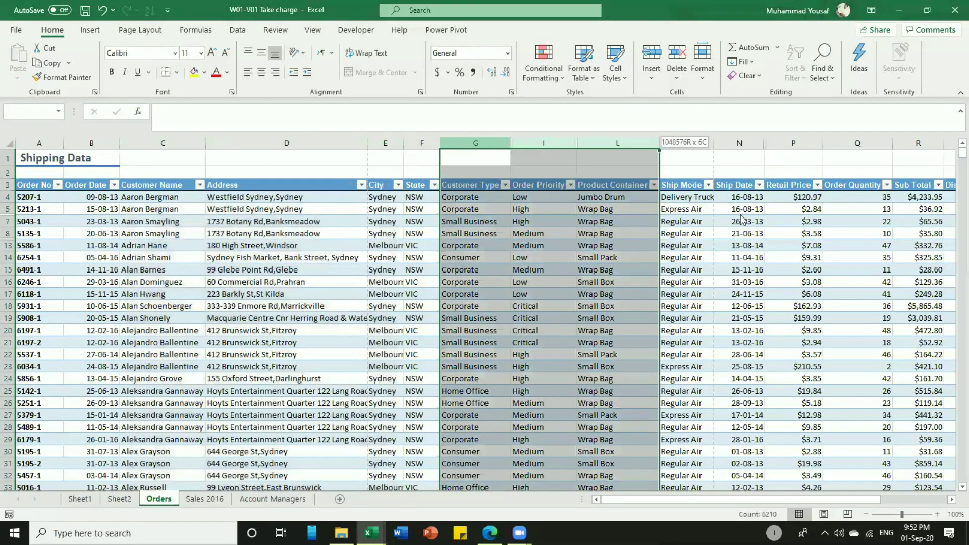
pyautogui.moveTo(746, 218)
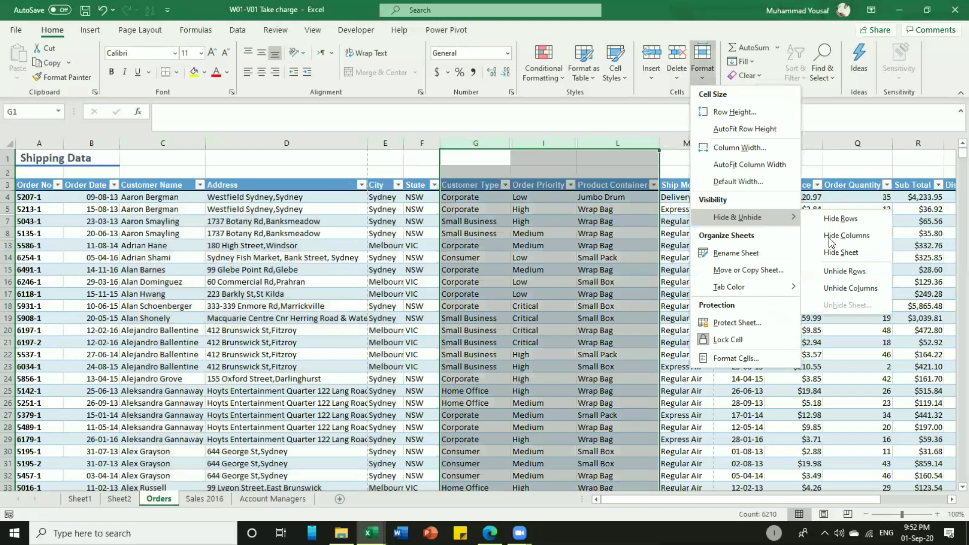
pyautogui.click(856, 289)
pyautogui.click(782, 289)
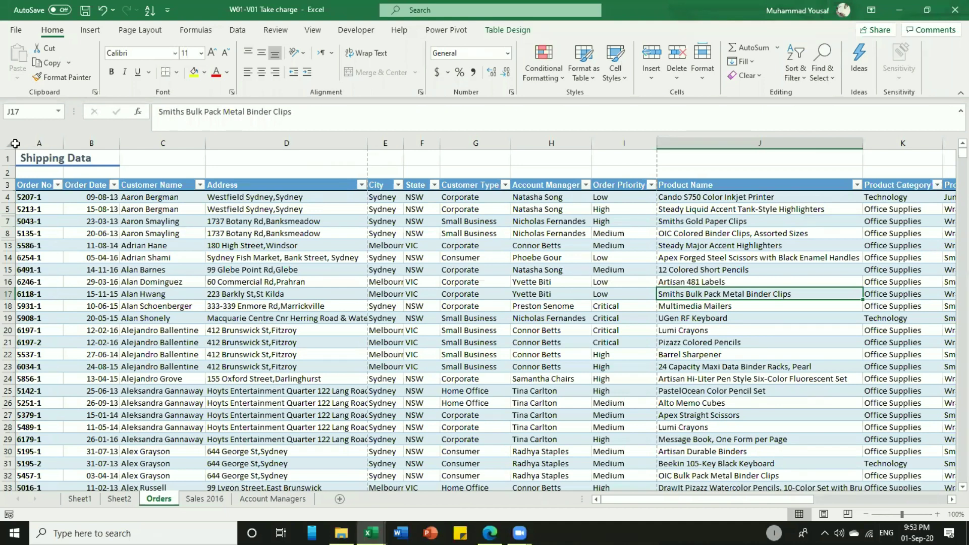
# Select the entire Orders sheet and unhide all of its hidden rows at once.
pyautogui.hotkey('ctrl', 'a')
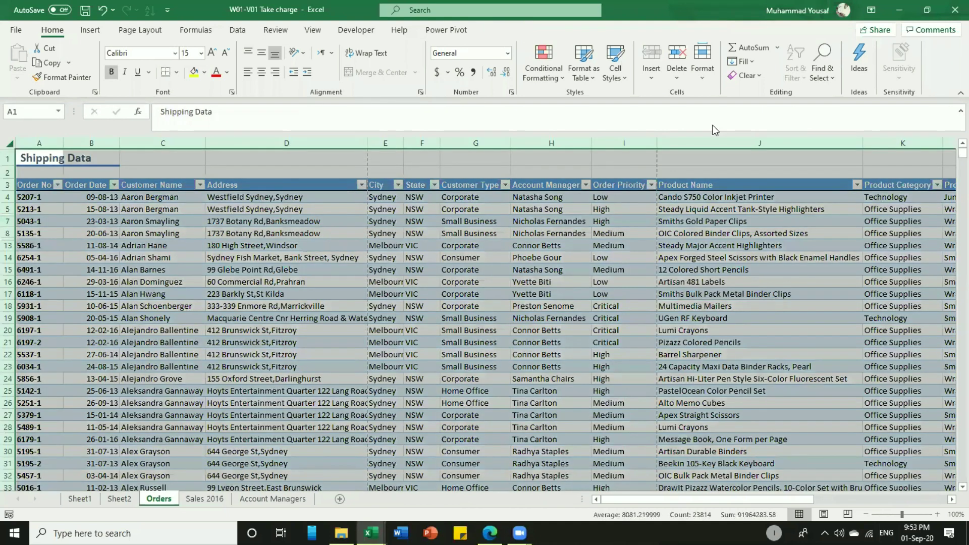
pyautogui.click(703, 65)
pyautogui.moveTo(737, 217)
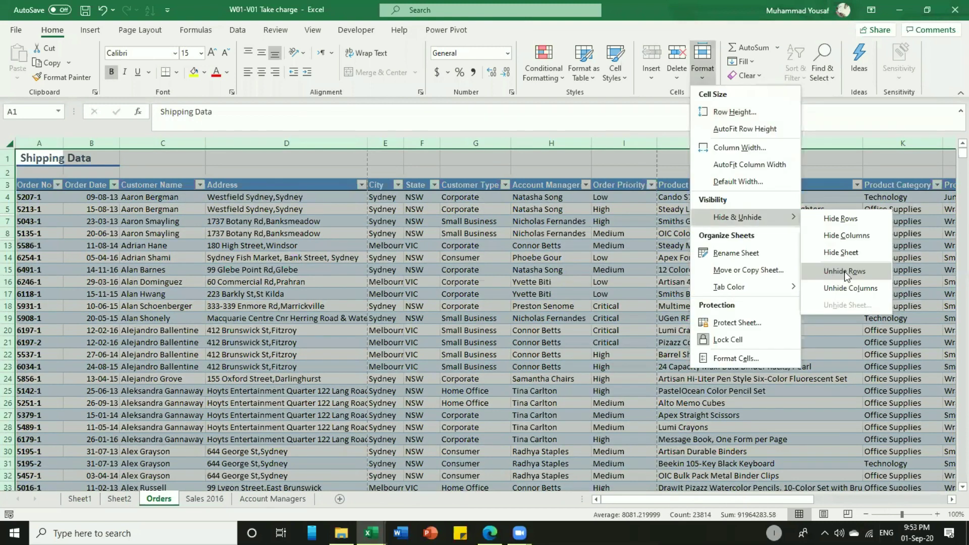
pyautogui.click(845, 272)
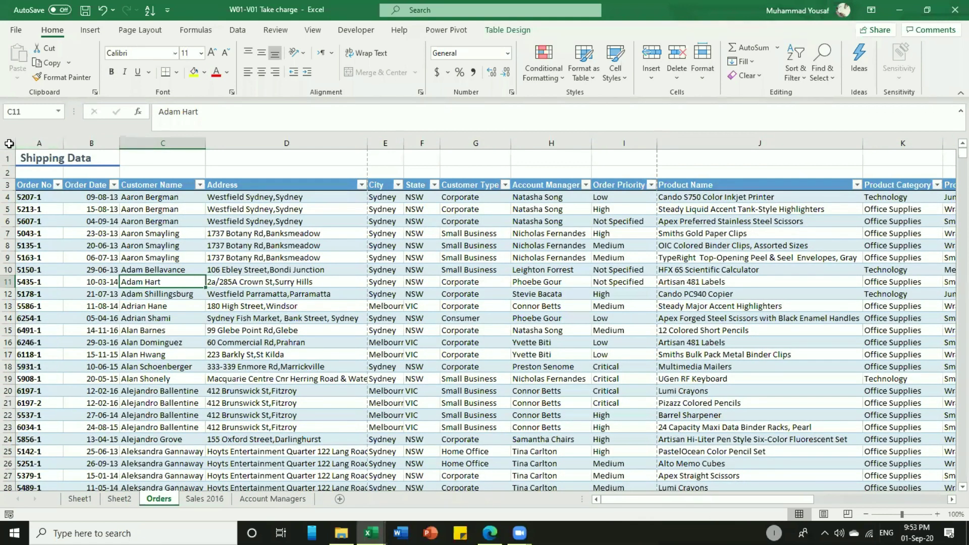
# Select the entire Orders sheet and hide all of its rows.
pyautogui.click(9, 144)
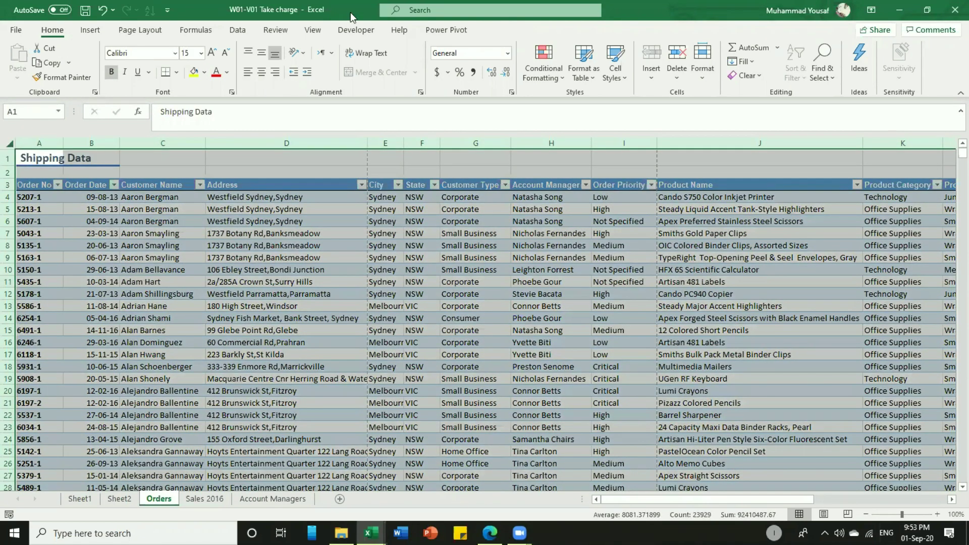
pyautogui.click(703, 63)
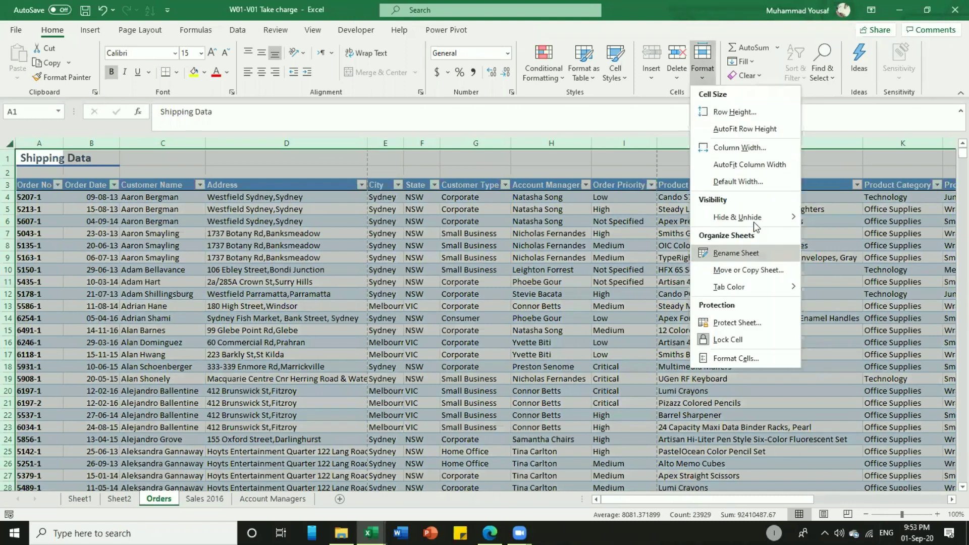
pyautogui.moveTo(753, 222)
pyautogui.click(826, 217)
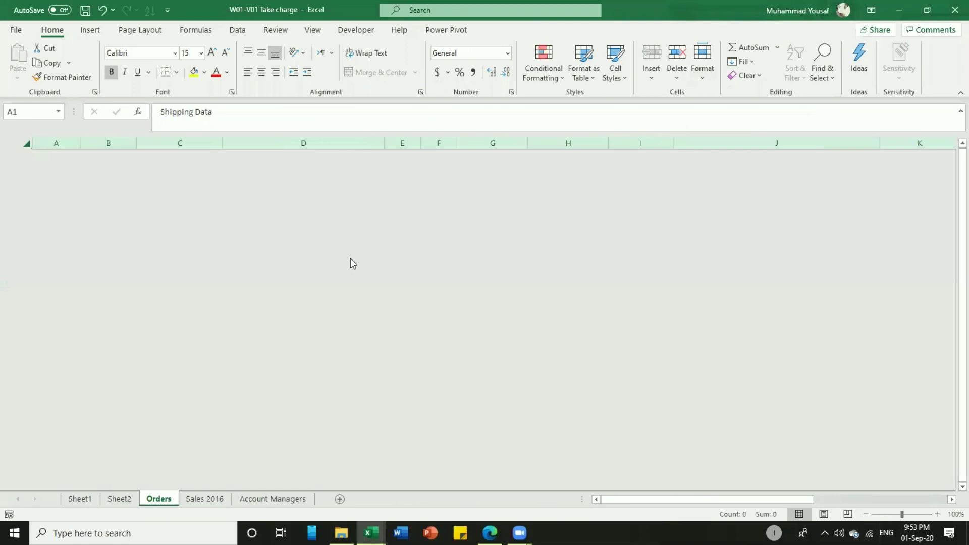
# Unhide all hidden rows across the whole Orders sheet, agreeing to continue without the option to undo.
pyautogui.click(25, 144)
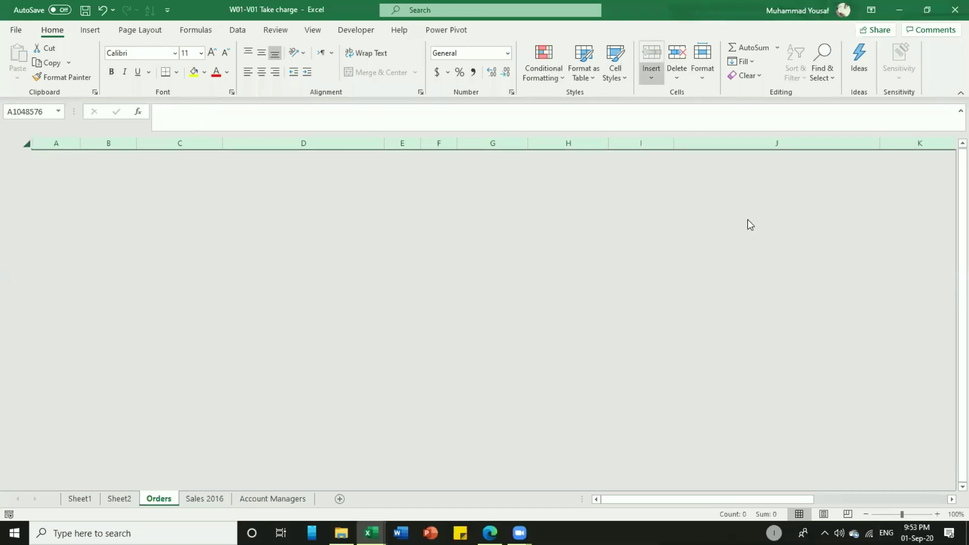
pyautogui.hotkey('alt', 'h')
pyautogui.press('o')
pyautogui.press('u')
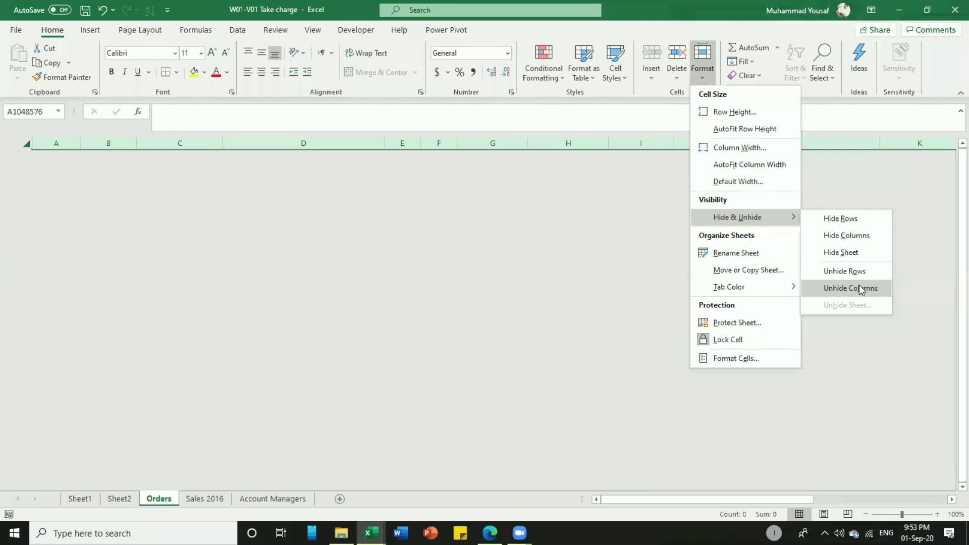
pyautogui.click(859, 287)
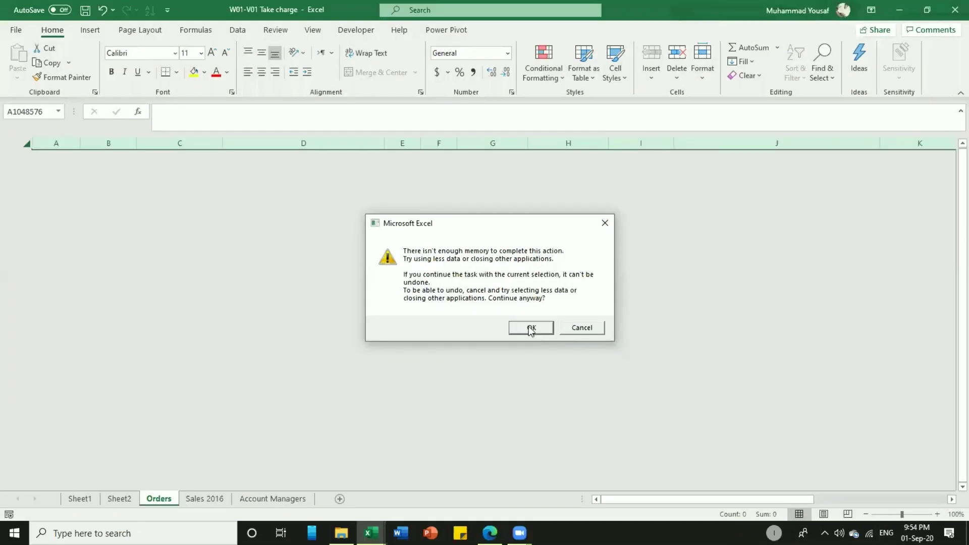
pyautogui.click(528, 329)
pyautogui.click(568, 309)
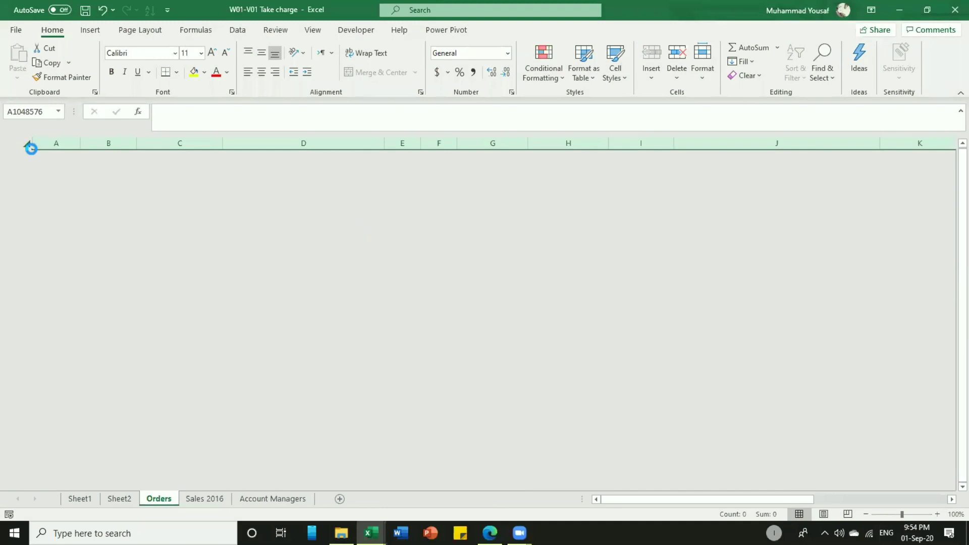
pyautogui.click(28, 145)
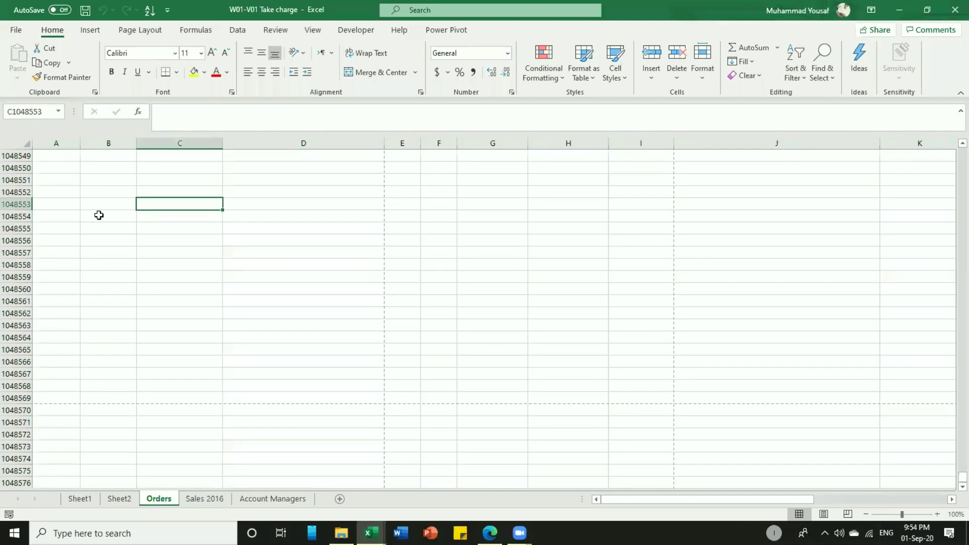
# Return to the start of the Orders sheet and select the first order number in cell A4.
pyautogui.click(99, 215)
pyautogui.hotkey('ctrl', 'Left')
pyautogui.hotkey('ctrl', 'Up')
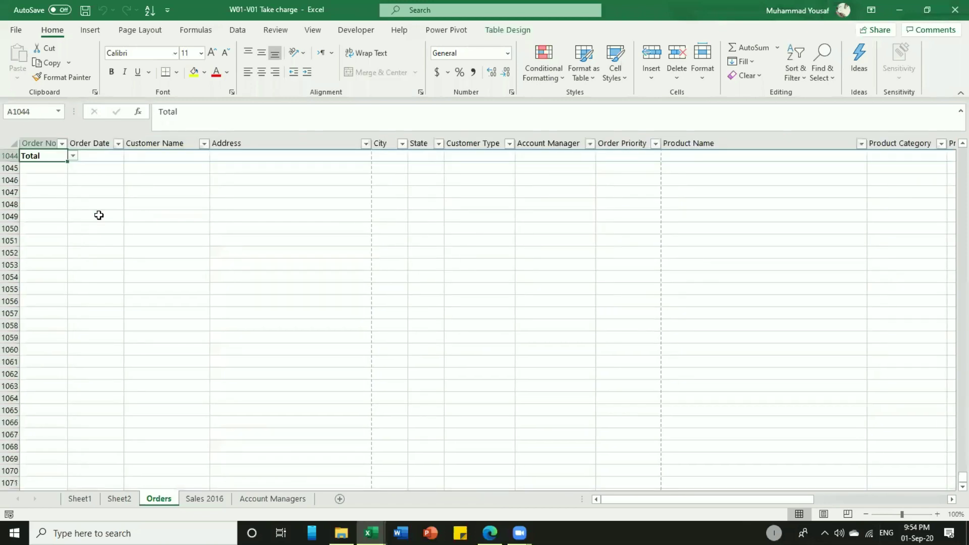
pyautogui.hotkey('ctrl', 'Home')
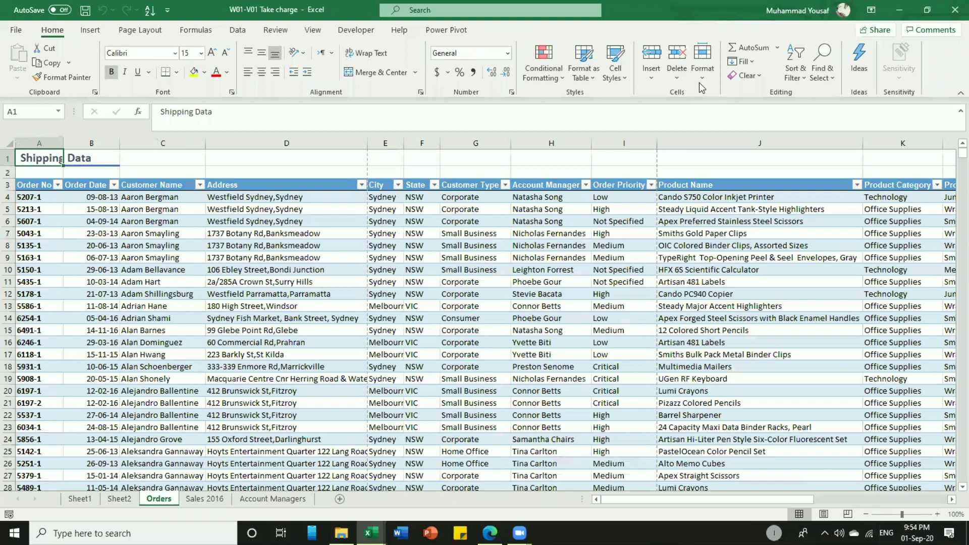
pyautogui.press('Down')
pyautogui.press('Down')
pyautogui.press('Down')
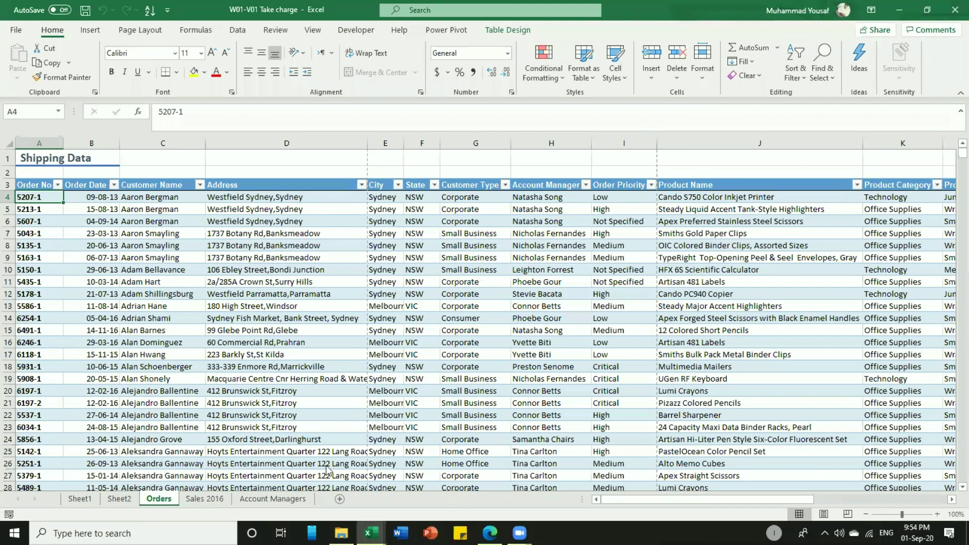
pyautogui.hotkey('alt', 'h')
pyautogui.press('o')
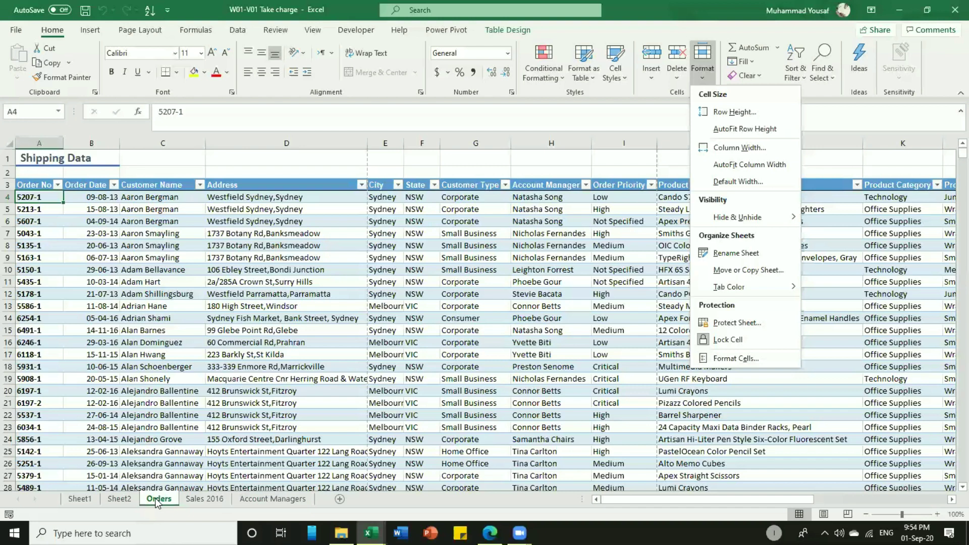
pyautogui.press('Escape')
# Look through the Sheet2, Orders, Sales 2016 and Account Managers sheets, checking the quarterly sales table and the managers list.
pyautogui.hotkey('ctrl', 'pageup')
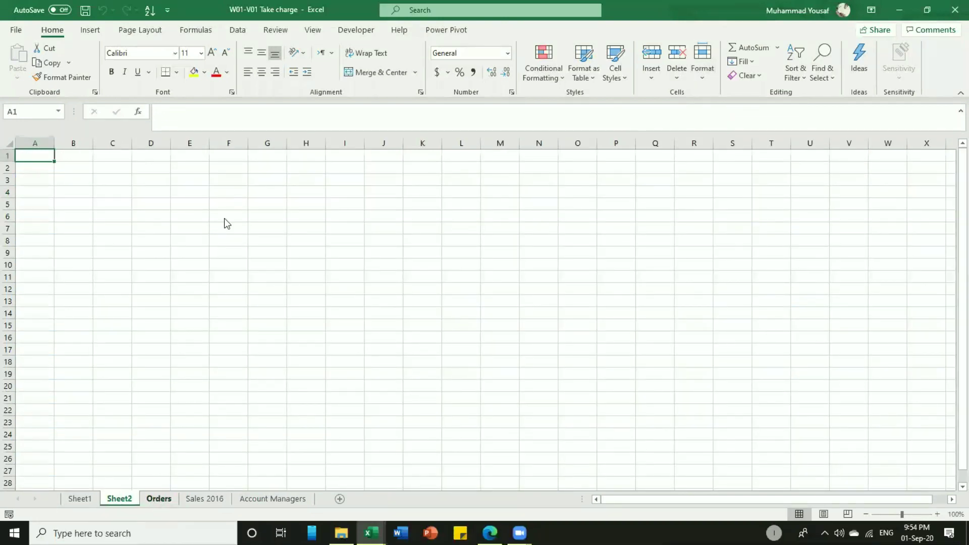
pyautogui.hotkey('ctrl', 'pagedown')
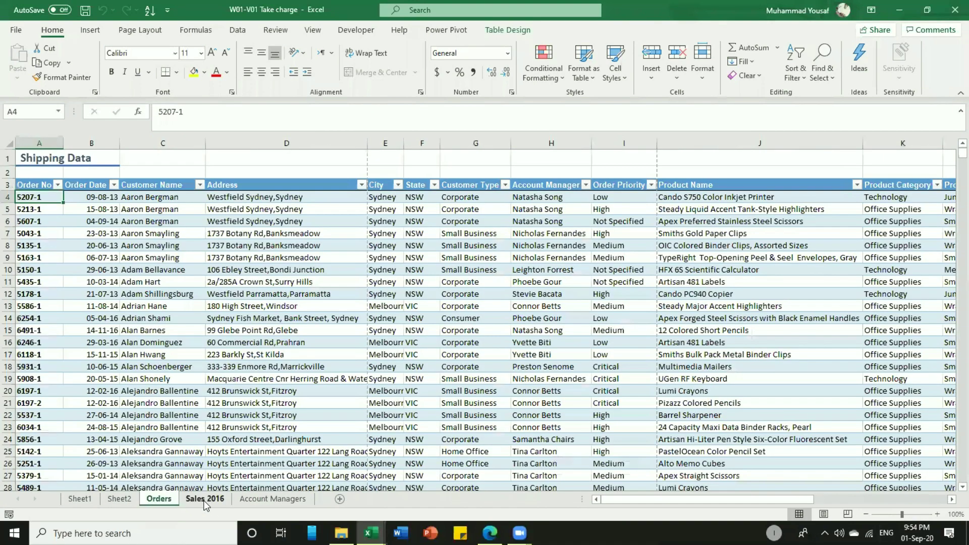
pyautogui.hotkey('ctrl', 'pagedown')
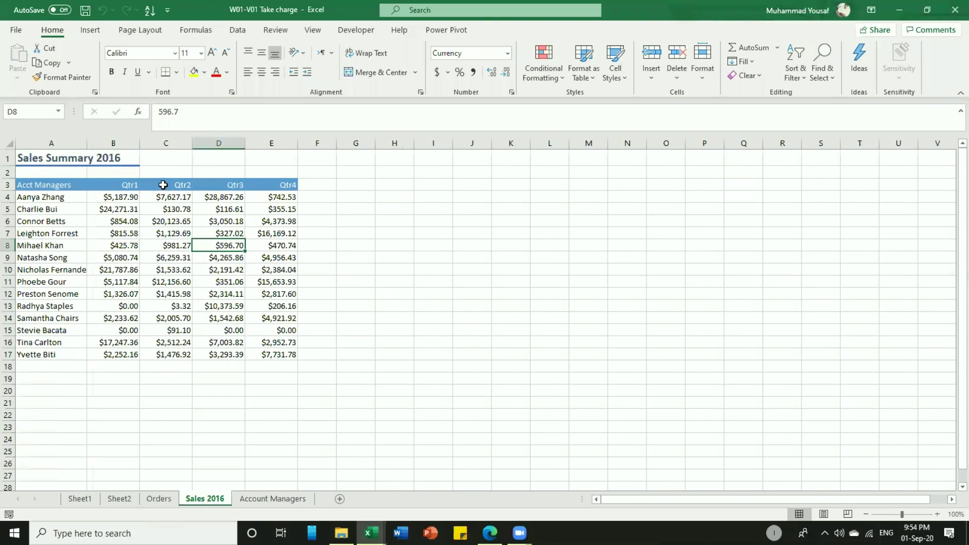
pyautogui.click(53, 186)
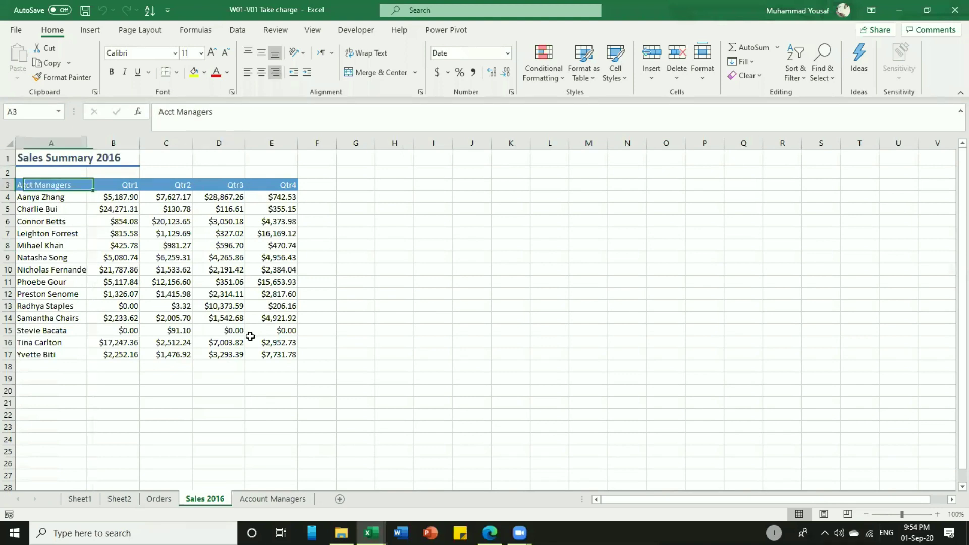
pyautogui.hotkey('ctrl', 'a')
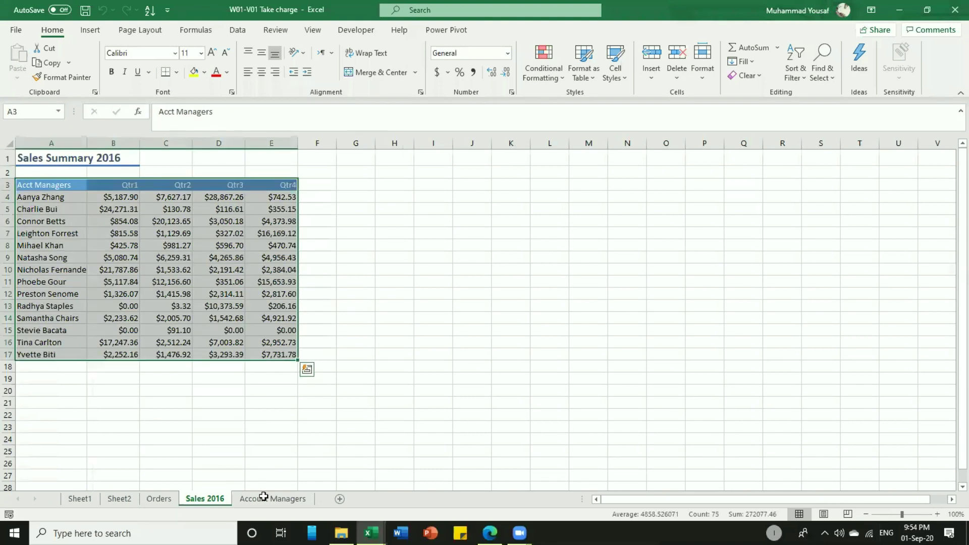
pyautogui.hotkey('ctrl', 'pagedown')
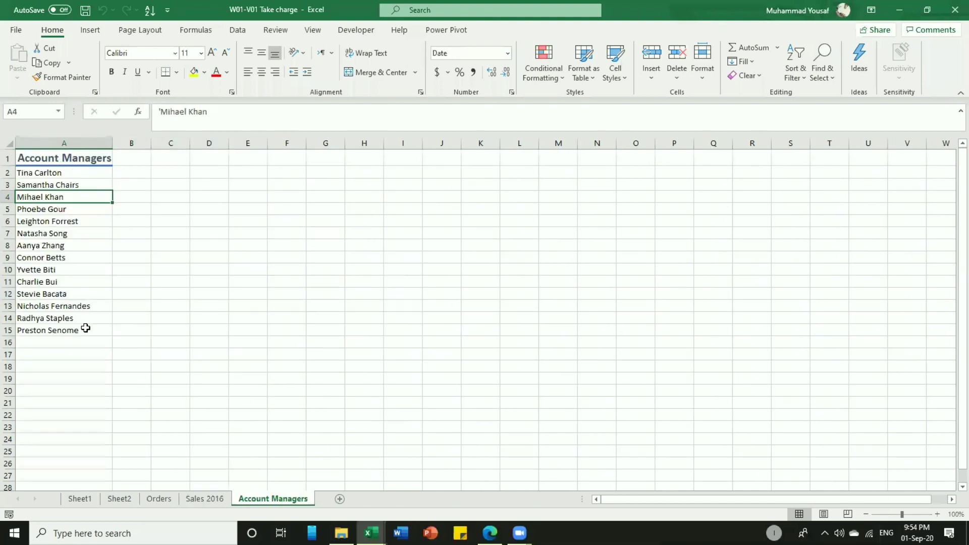
pyautogui.hotkey('ctrl', 'shift', '8')
pyautogui.hotkey('ctrl', 'Down')
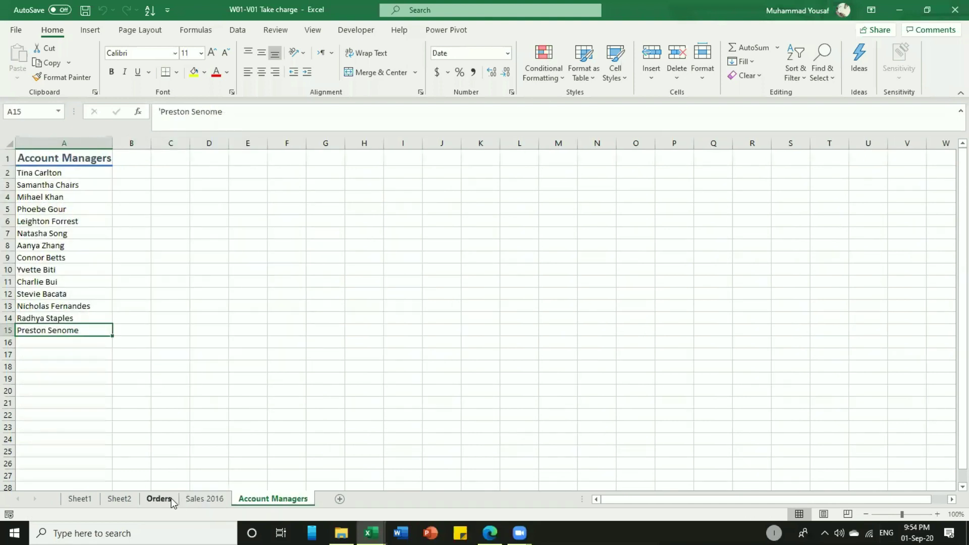
pyautogui.hotkey('ctrl', 'pageup')
pyautogui.hotkey('ctrl', 'pagedown')
# Shorten the name of the Account Managers sheet to Managers.
pyautogui.rightClick(285, 501)
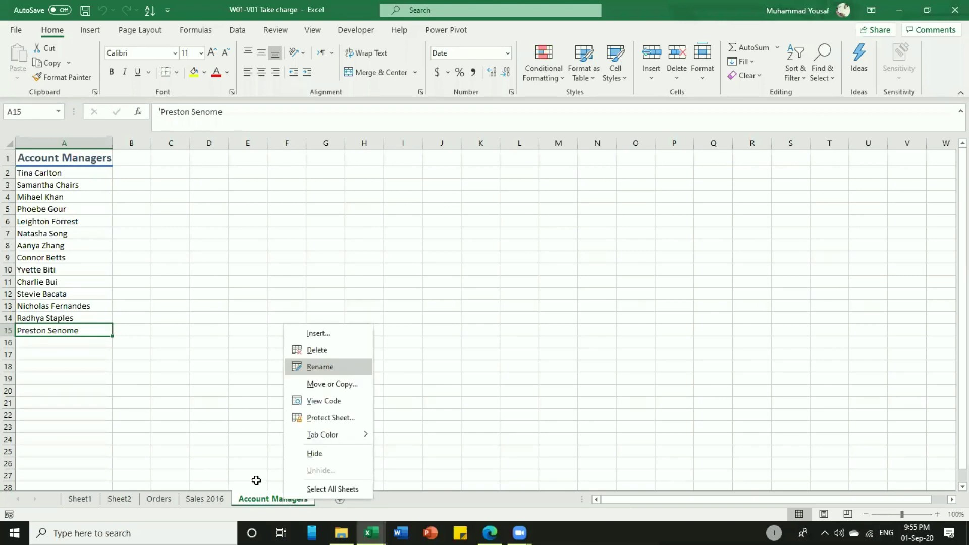
pyautogui.doubleClick(257, 498)
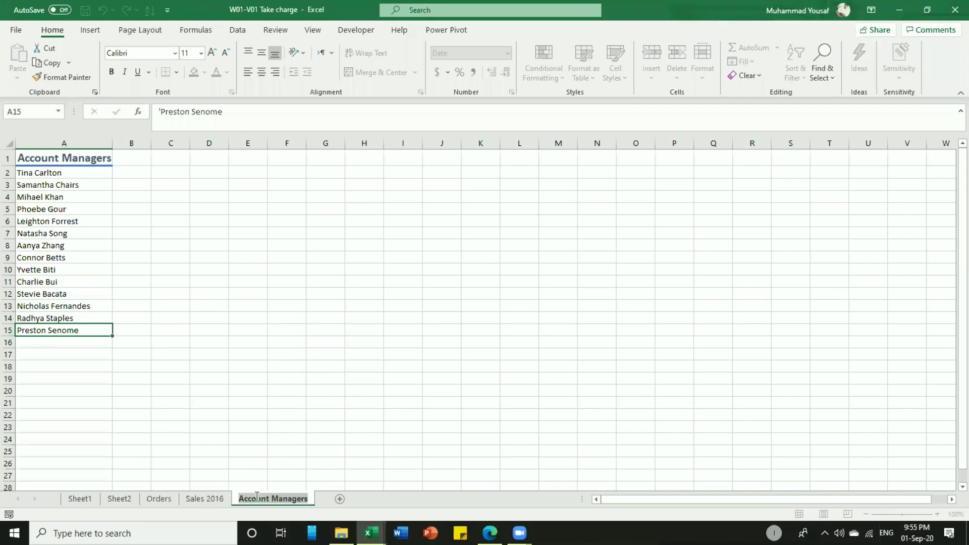
pyautogui.doubleClick(257, 498)
pyautogui.press('Delete')
pyautogui.press('Return')
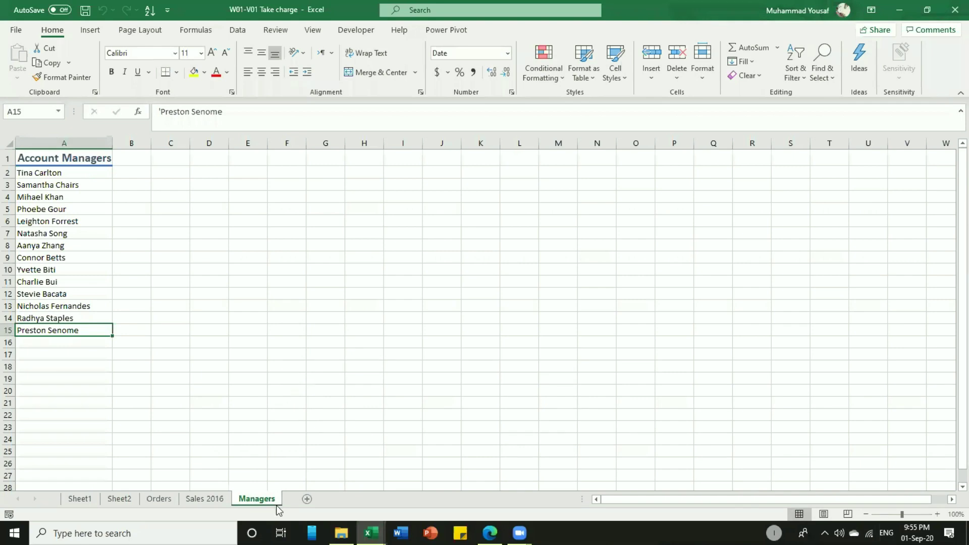
# Clear the last entry of the account managers list in cell A15.
pyautogui.doubleClick(278, 501)
pyautogui.hotkey('ctrl', 'z')
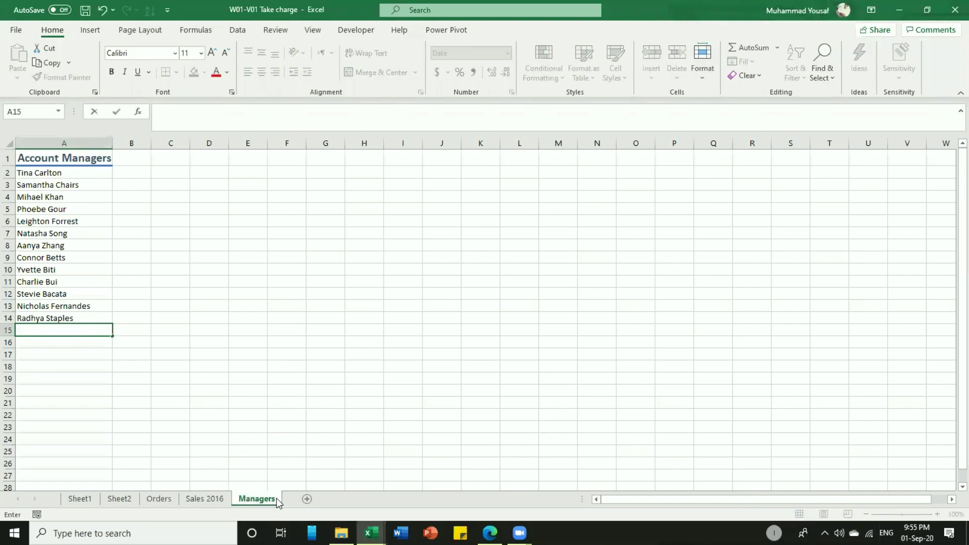
pyautogui.click(296, 465)
pyautogui.rightClick(261, 504)
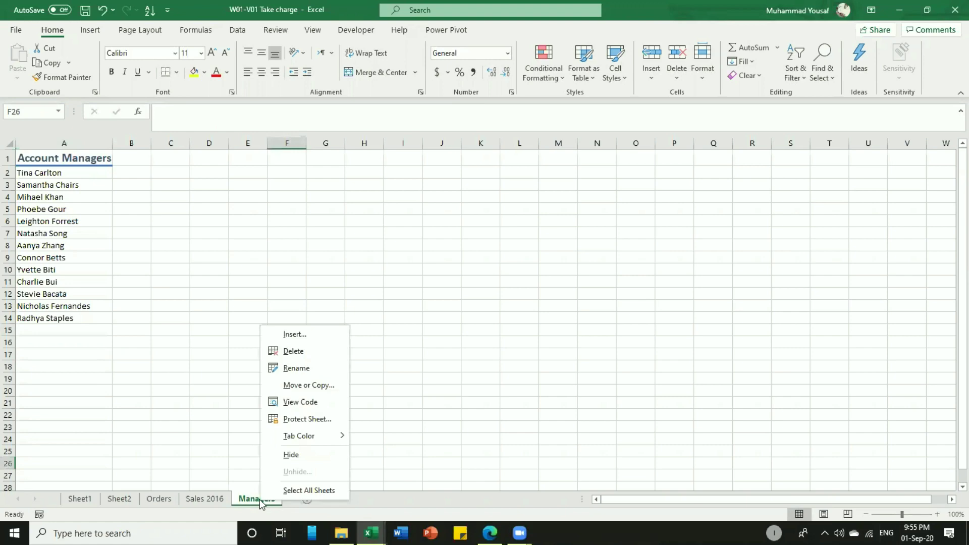
pyautogui.moveTo(248, 504); pyautogui.dragTo(245, 500)
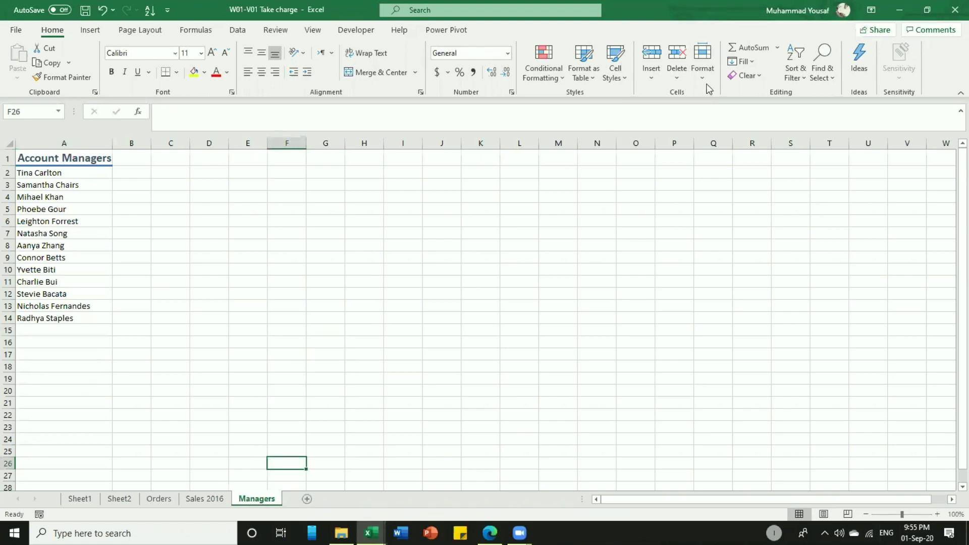
pyautogui.click(702, 63)
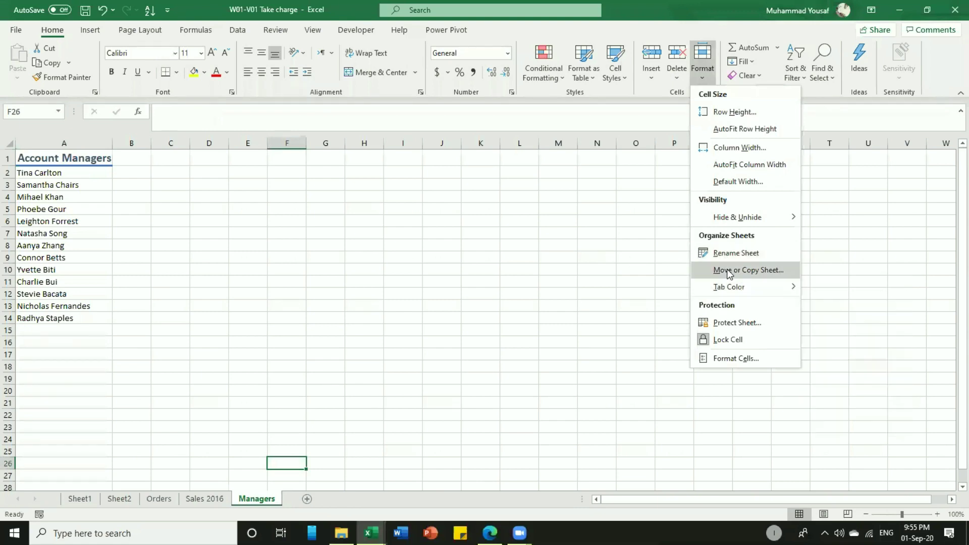
pyautogui.click(580, 263)
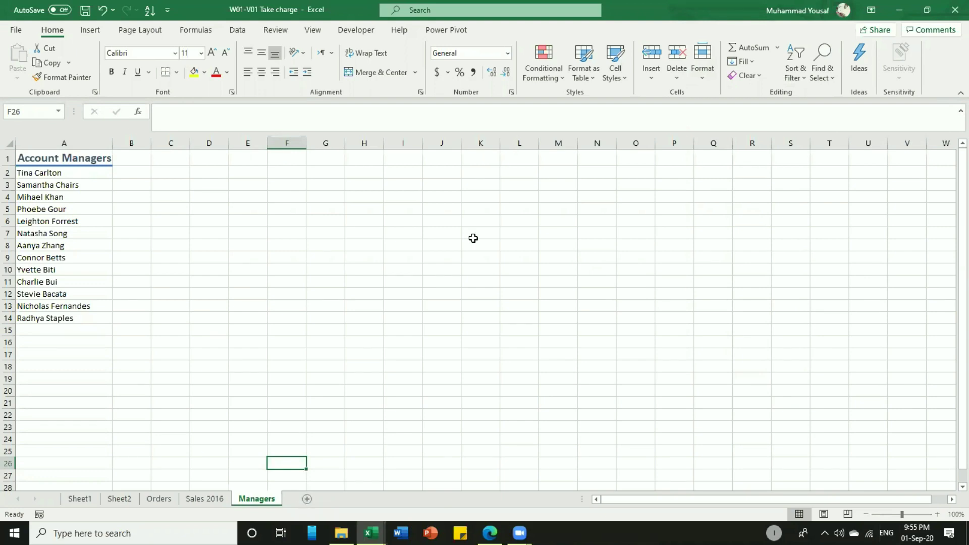
pyautogui.keyDown('ctrl'); pyautogui.scroll(-1, 161, 281); pyautogui.keyUp('ctrl')
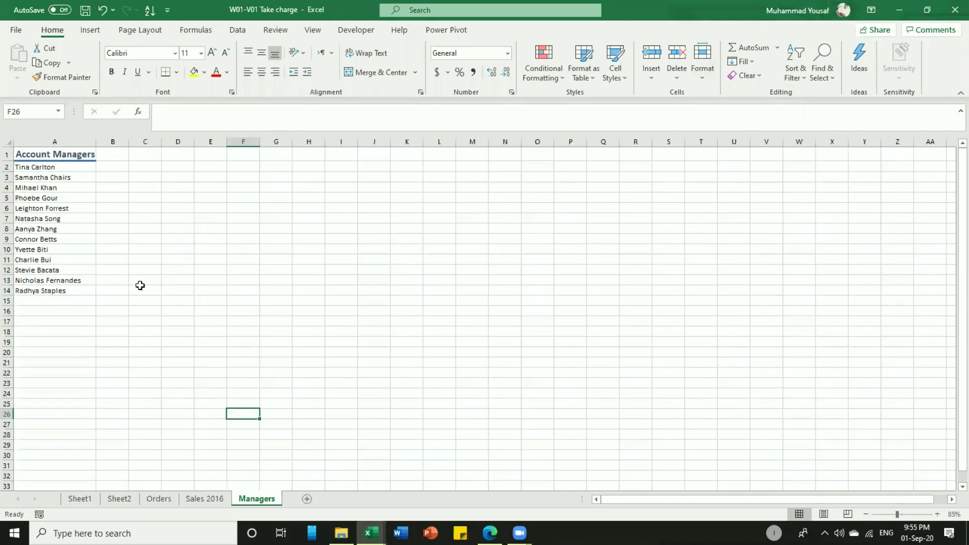
pyautogui.keyDown('ctrl'); pyautogui.scroll(2, 146, 305); pyautogui.keyUp('ctrl')
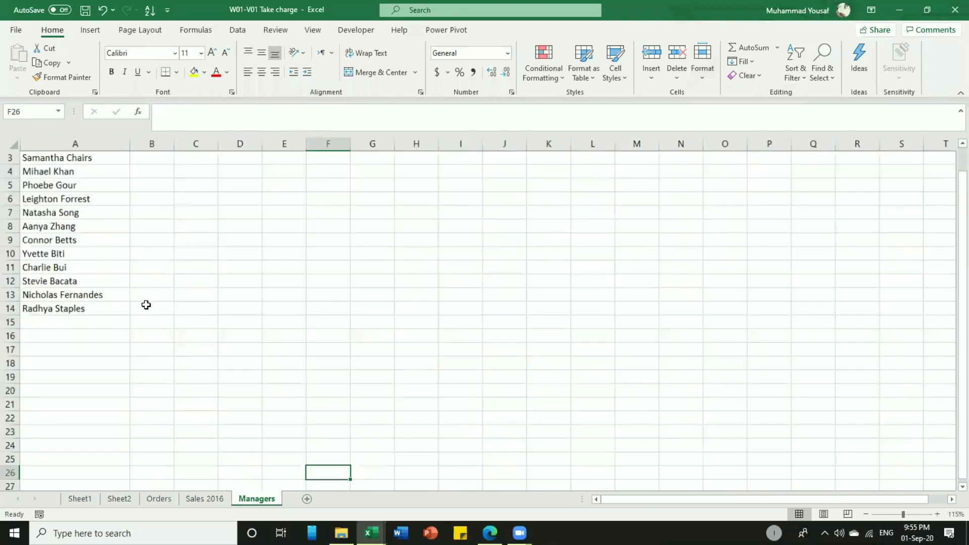
pyautogui.keyDown('ctrl'); pyautogui.scroll(2, 146, 305); pyautogui.keyUp('ctrl')
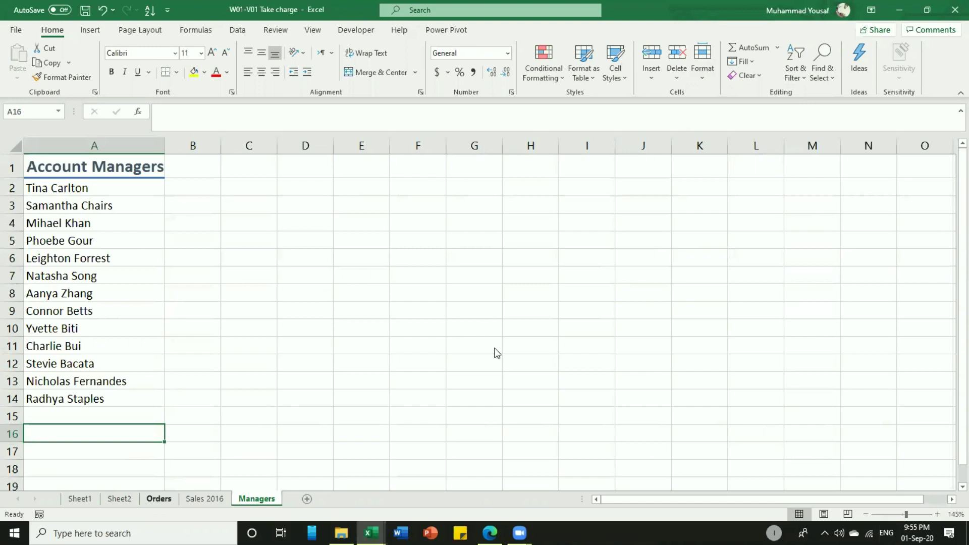
# Insert a new sheet directly after the Orders sheet and name it Jan Expend.
pyautogui.hotkey('ctrl', 'pageup')
pyautogui.hotkey('ctrl', 'pageup')
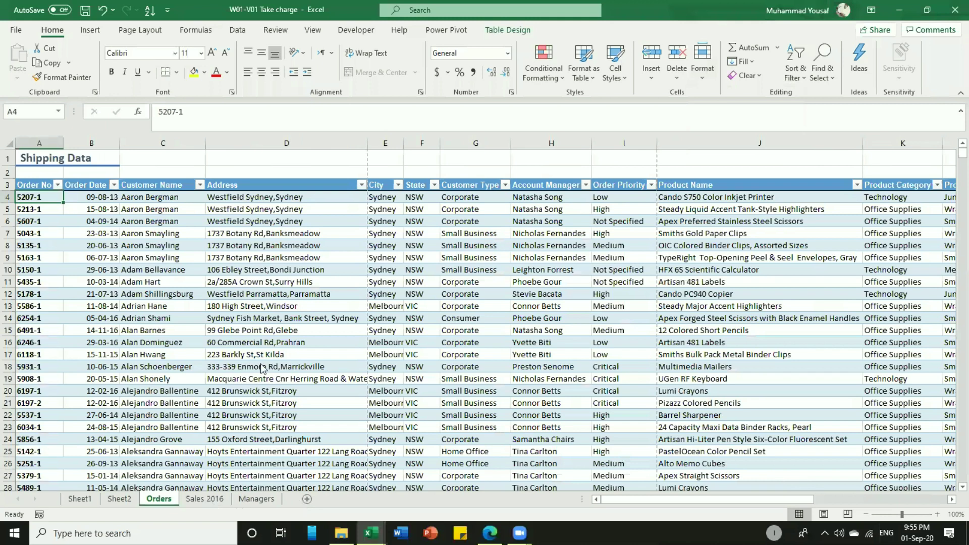
pyautogui.click(307, 499)
pyautogui.rightClick(209, 499)
pyautogui.write('r')
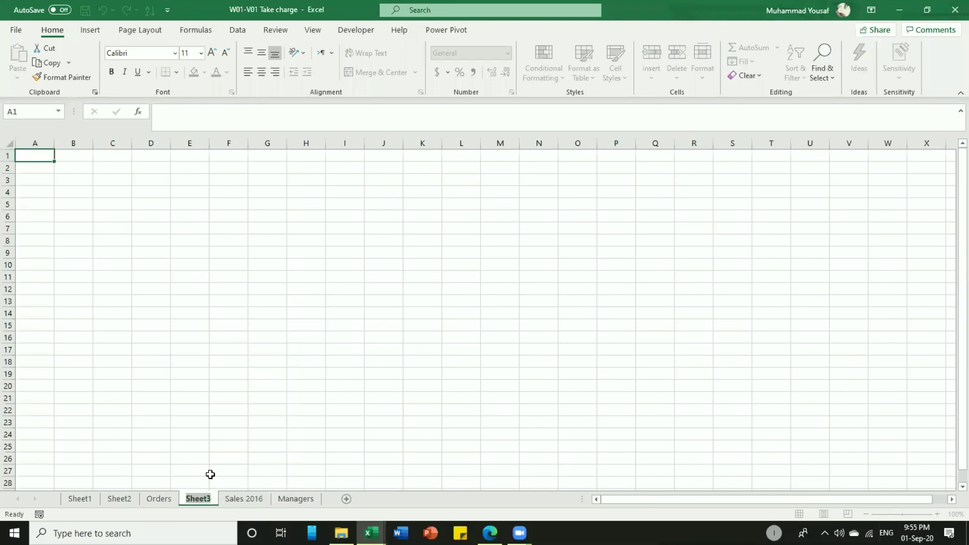
pyautogui.write('Jan Ex')
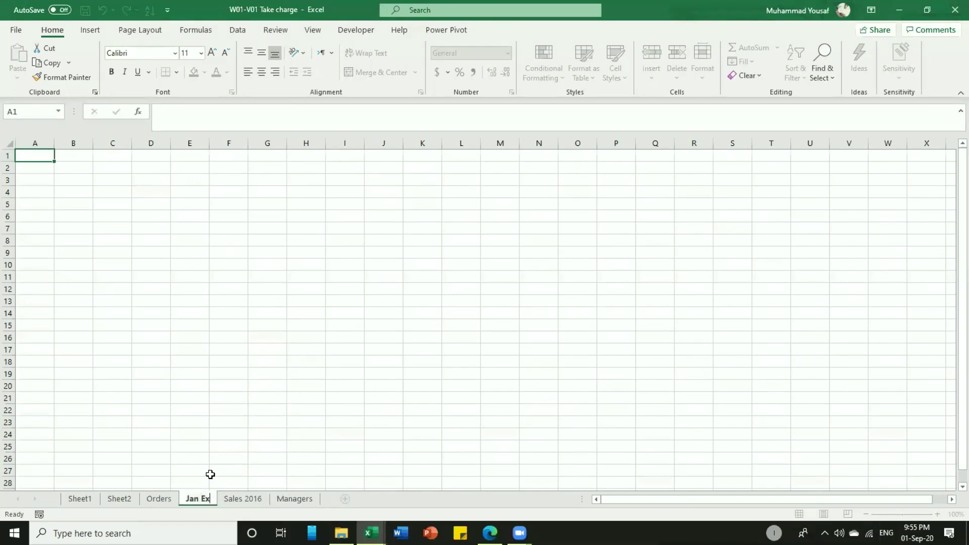
pyautogui.write('pend.')
pyautogui.press('Return')
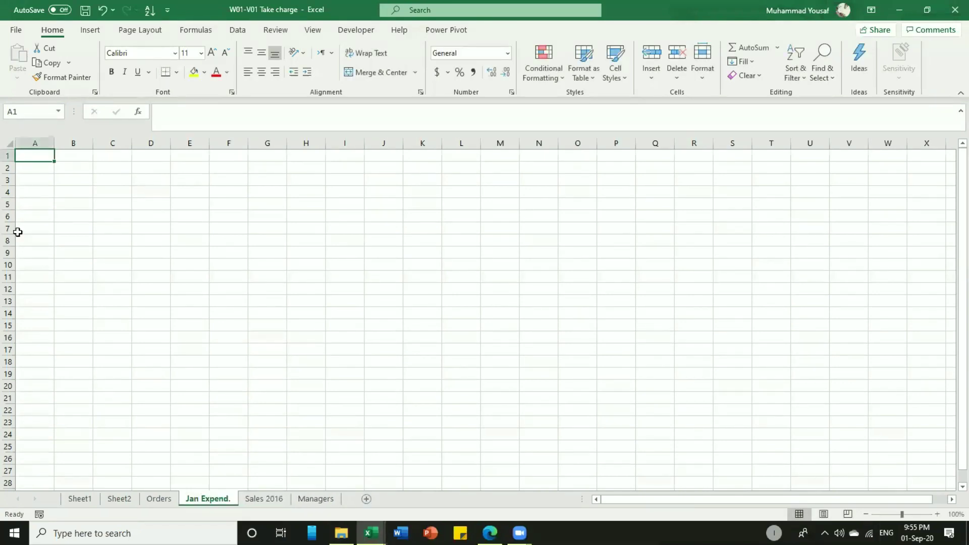
# Widen column A of the new sheet and add the year to the sheet's name, making it Jan 2020 Expend.
pyautogui.moveTo(52, 145); pyautogui.dragTo(89, 144)
pyautogui.rightClick(214, 499)
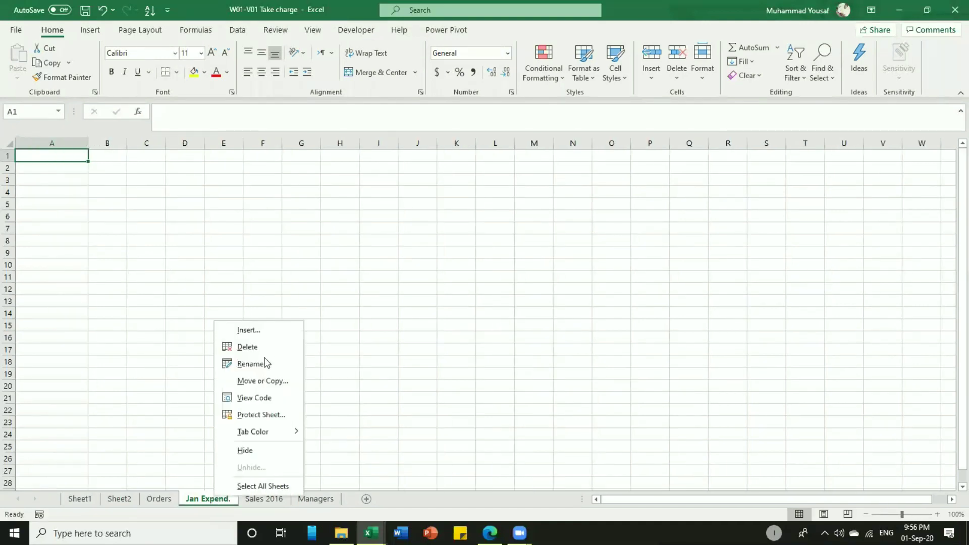
pyautogui.doubleClick(202, 495)
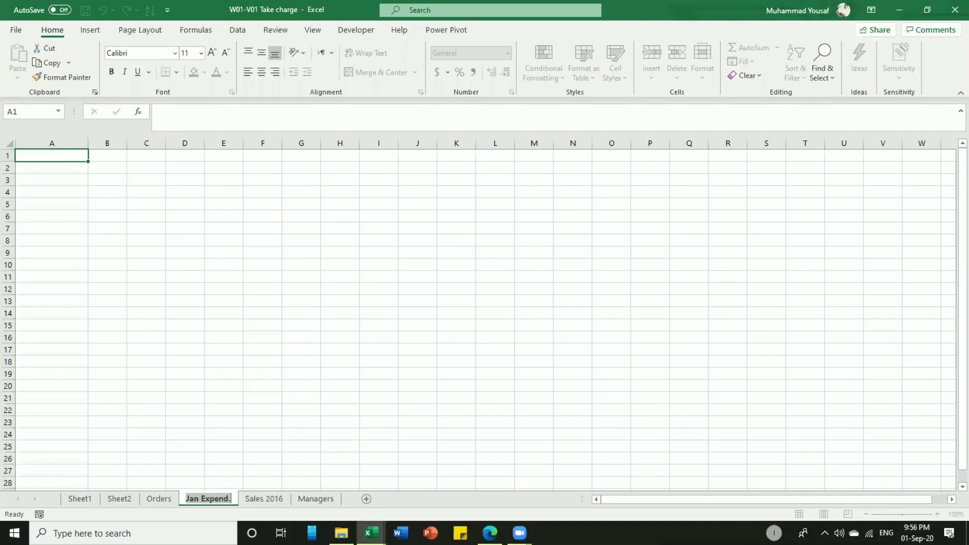
pyautogui.click(201, 499)
pyautogui.write('2020')
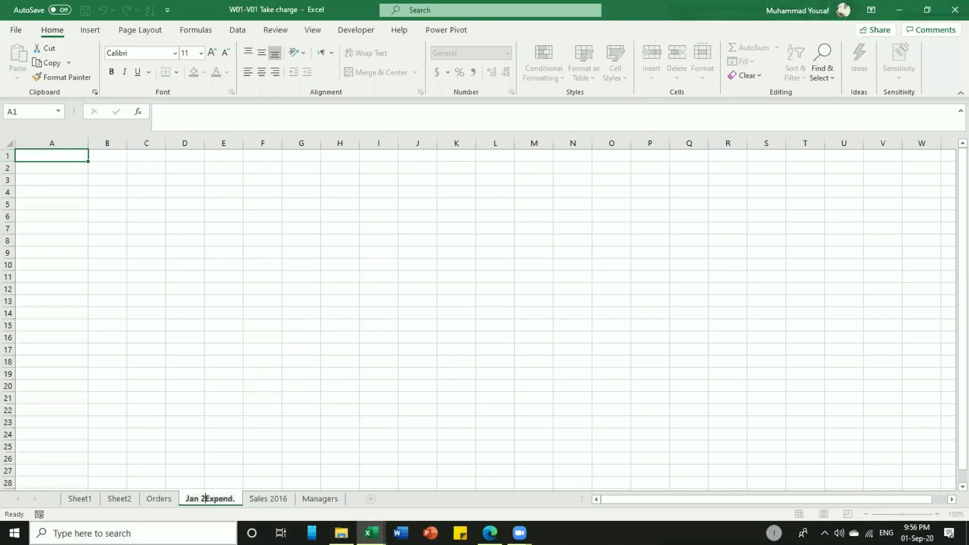
pyautogui.press('Return')
pyautogui.click(43, 179)
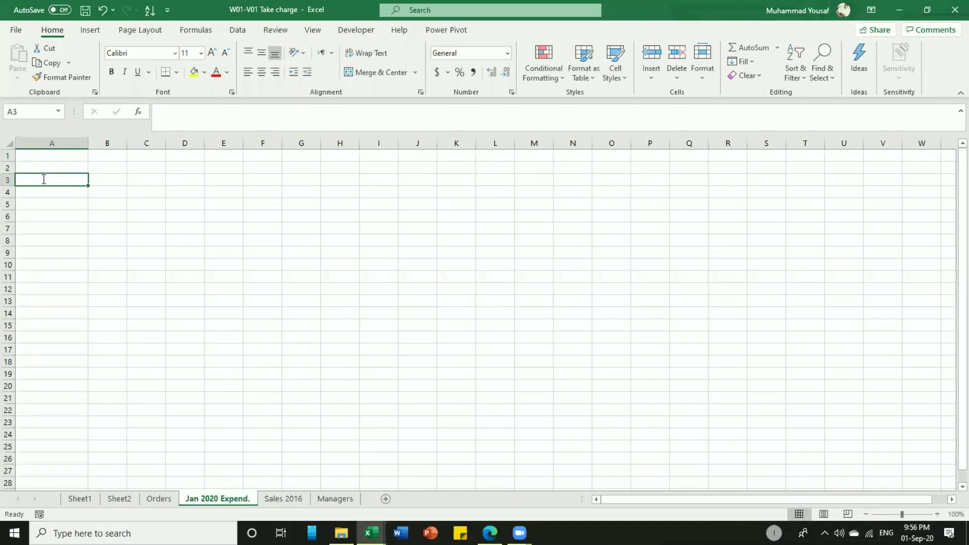
# Enter the column headings Date in cell A3 and Exp in cell B3.
pyautogui.write('Date')
pyautogui.press('Return')
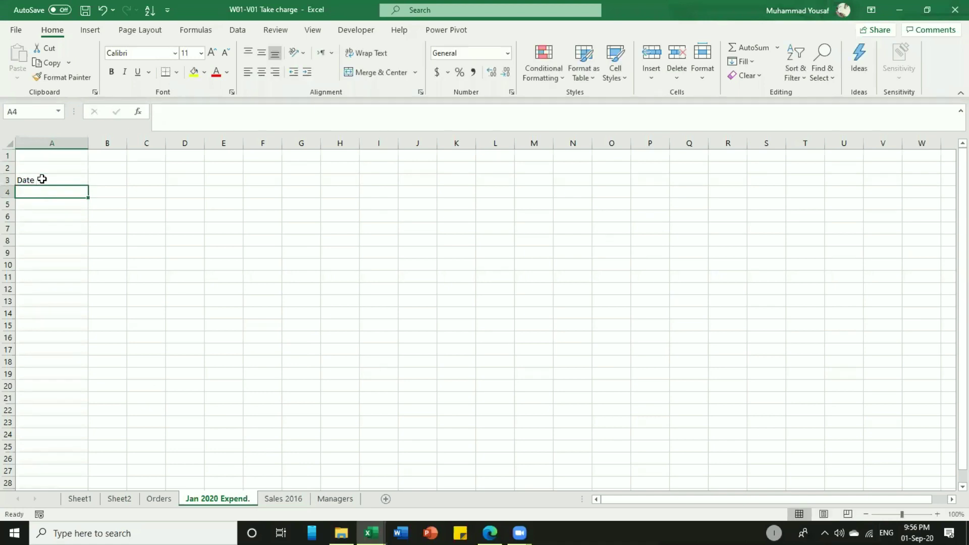
pyautogui.press('Up')
pyautogui.click(113, 182)
pyautogui.write('Exp')
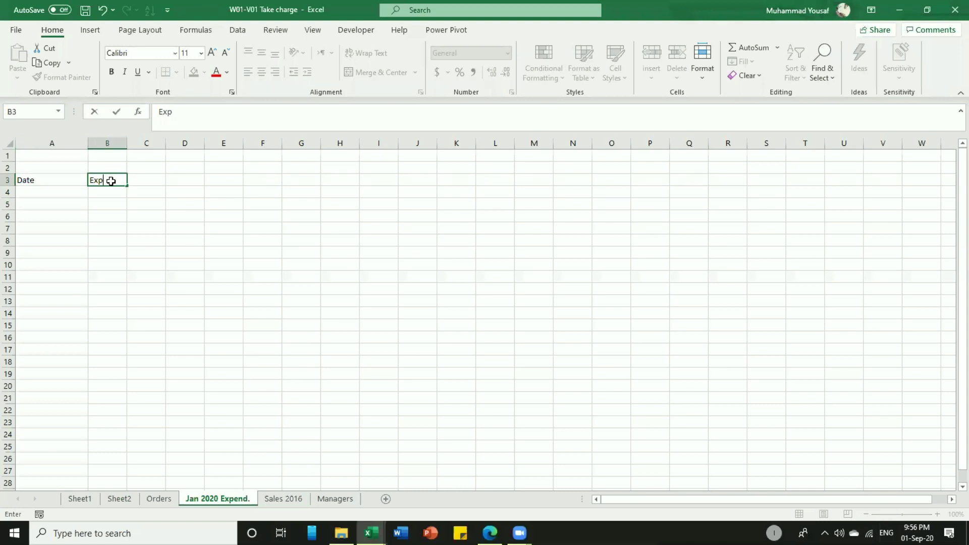
pyautogui.press('Return')
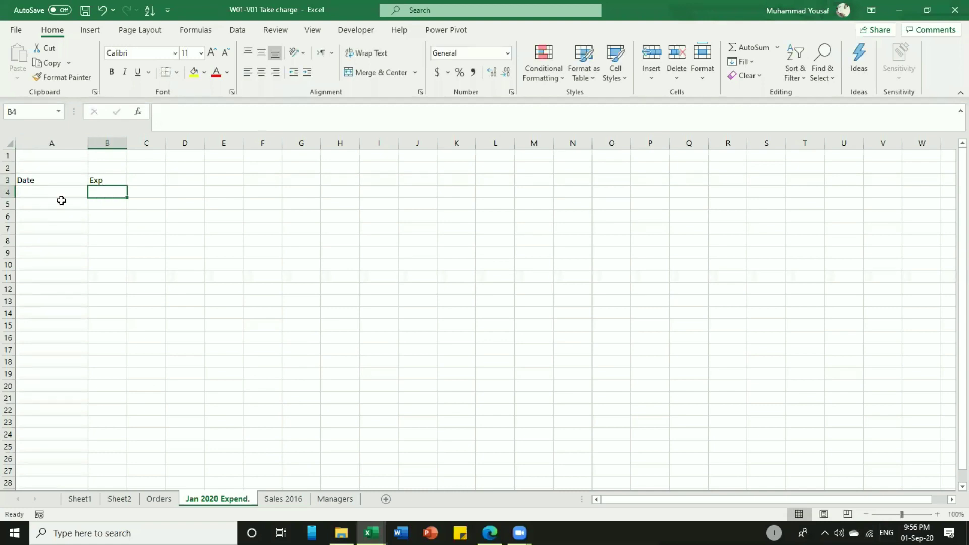
# Enter the first date, 01-01-20, in cell A4 under the Date heading.
pyautogui.click(34, 192)
pyautogui.write('01-01-')
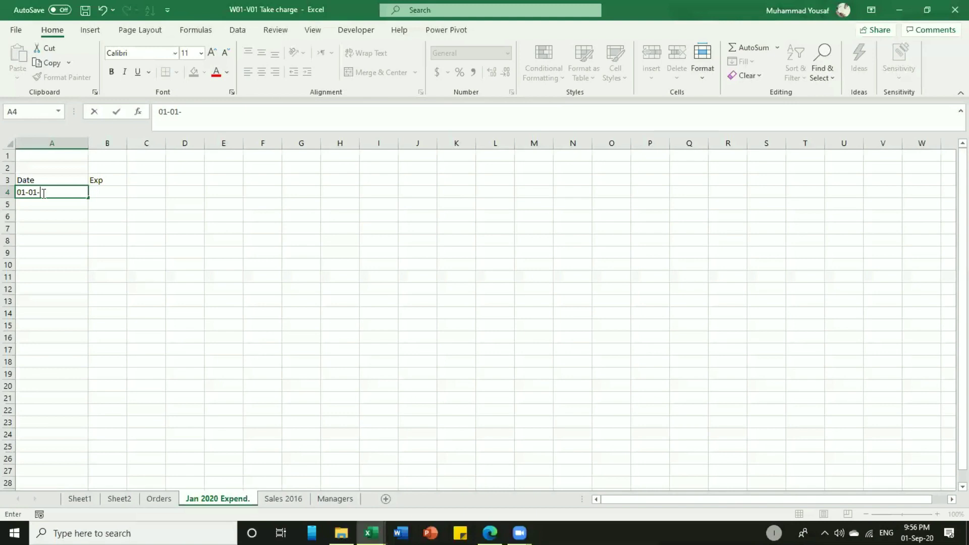
pyautogui.write('20')
pyautogui.press('Return')
pyautogui.click(64, 191)
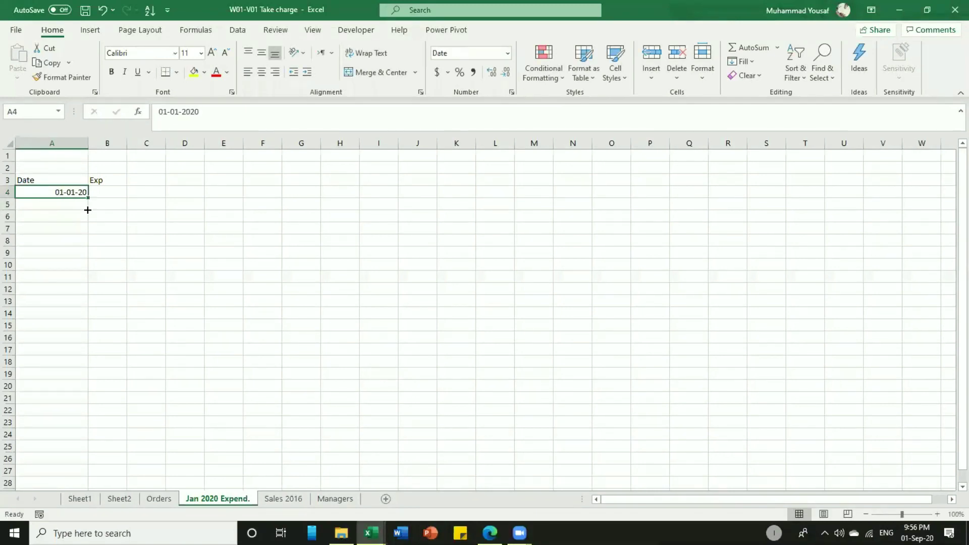
pyautogui.click(77, 204)
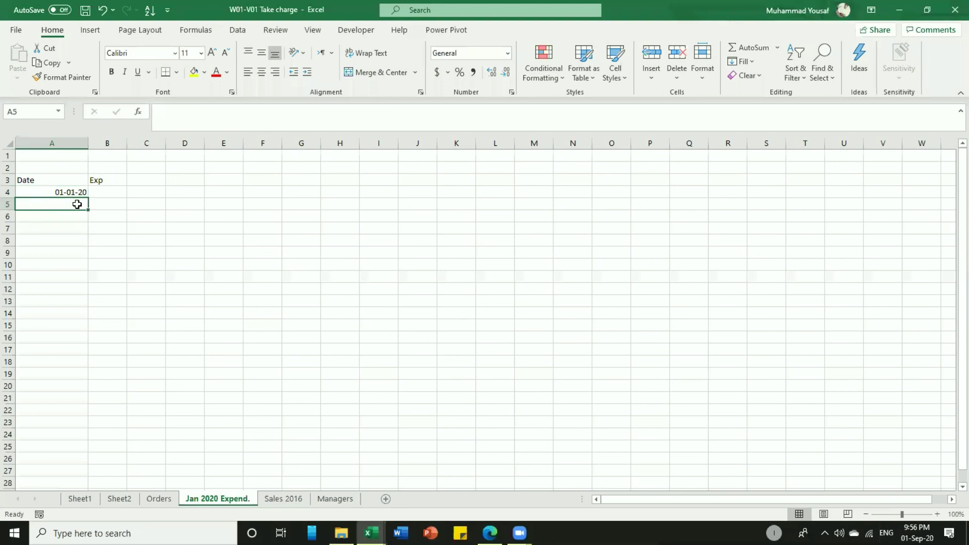
pyautogui.click(75, 230)
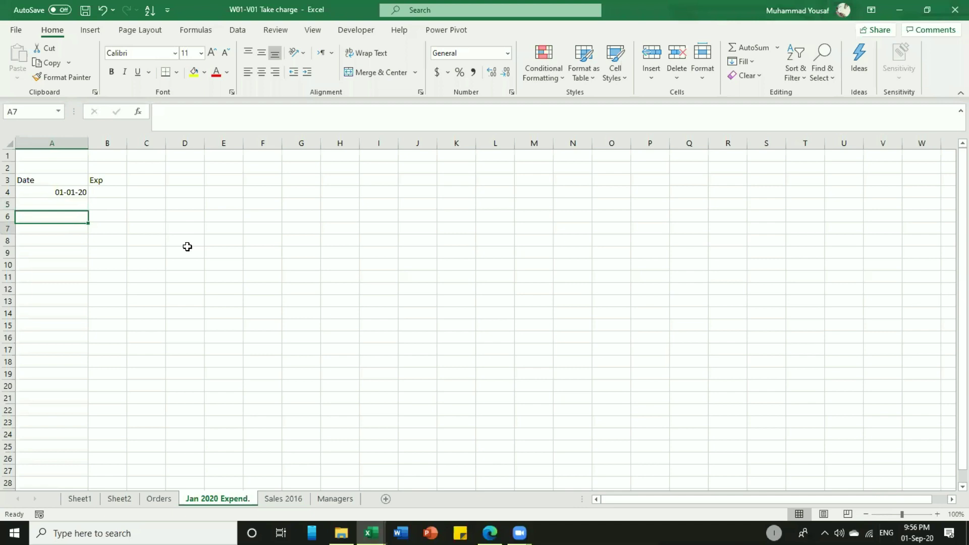
# Fill the date in A4 down column A as a daily series to 31-01-20 in cell A34.
pyautogui.scroll(13, 187, 246)
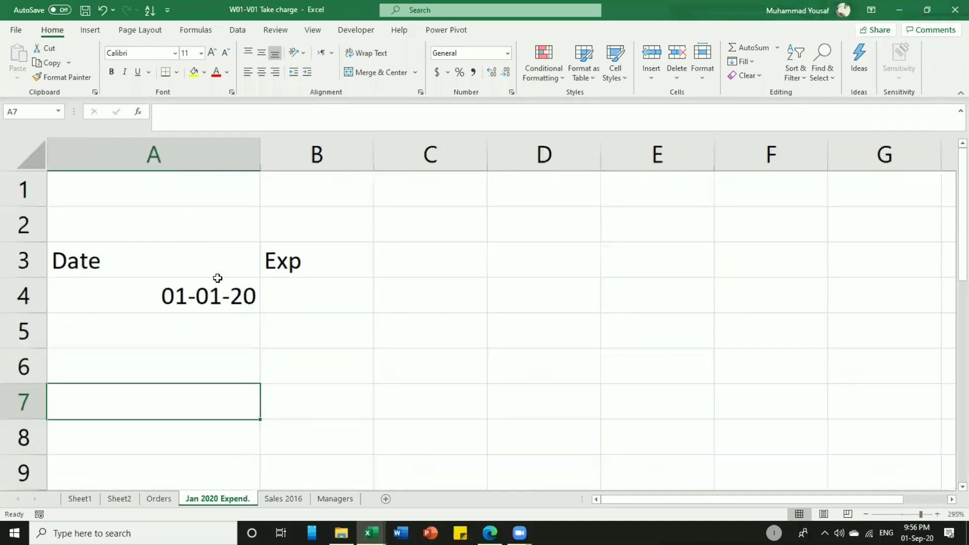
pyautogui.click(217, 297)
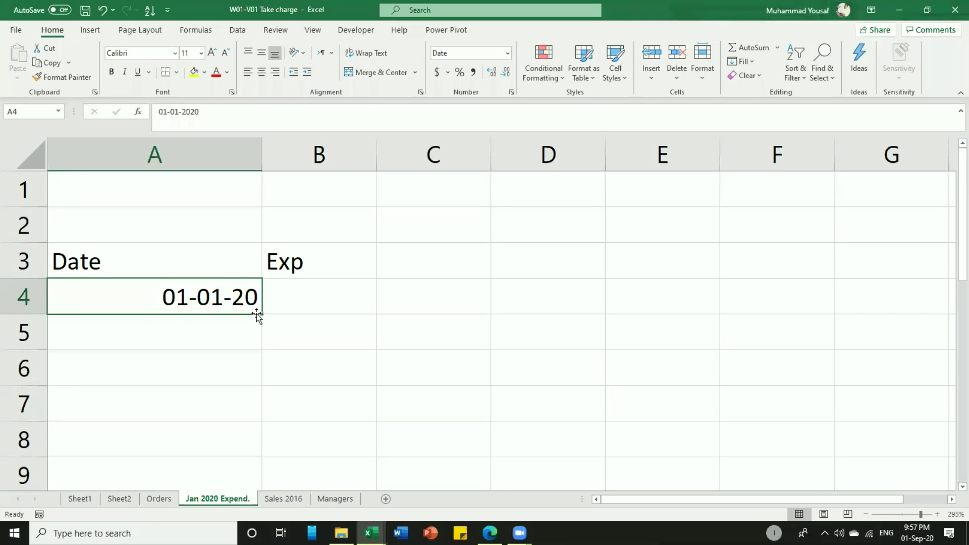
pyautogui.moveTo(259, 314); pyautogui.dragTo(261, 77)
pyautogui.moveTo(235, 320); pyautogui.dragTo(233, 413)
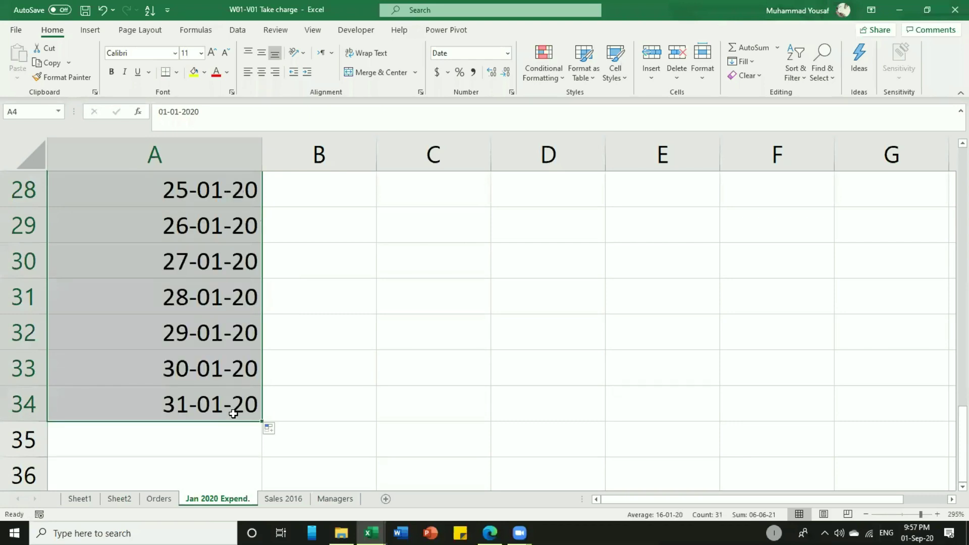
pyautogui.scroll(9, 233, 413)
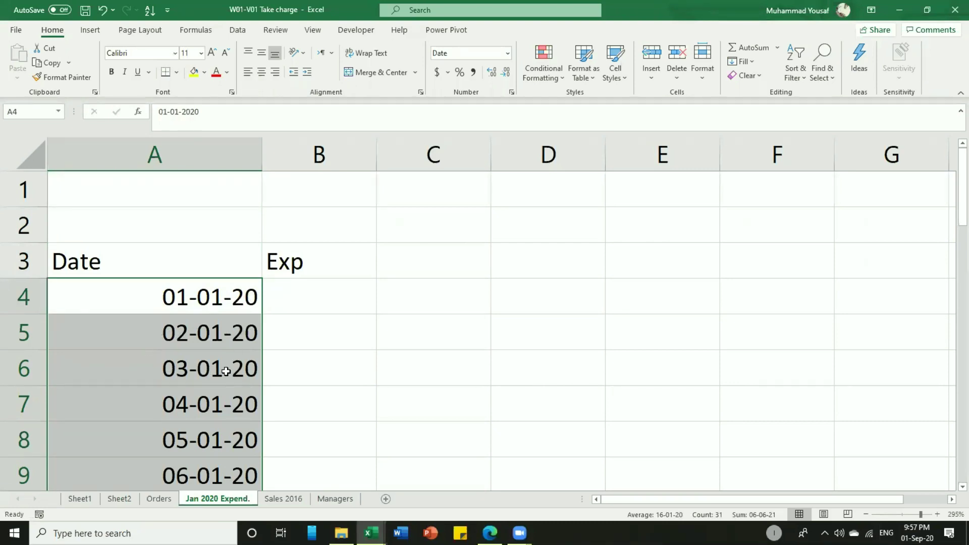
pyautogui.scroll(-4, 226, 372)
pyautogui.scroll(-5, 226, 371)
pyautogui.scroll(9, 225, 371)
# Refill the daily series from A4 and extend it down column A to 07-02-20 in cell A41.
pyautogui.click(229, 305)
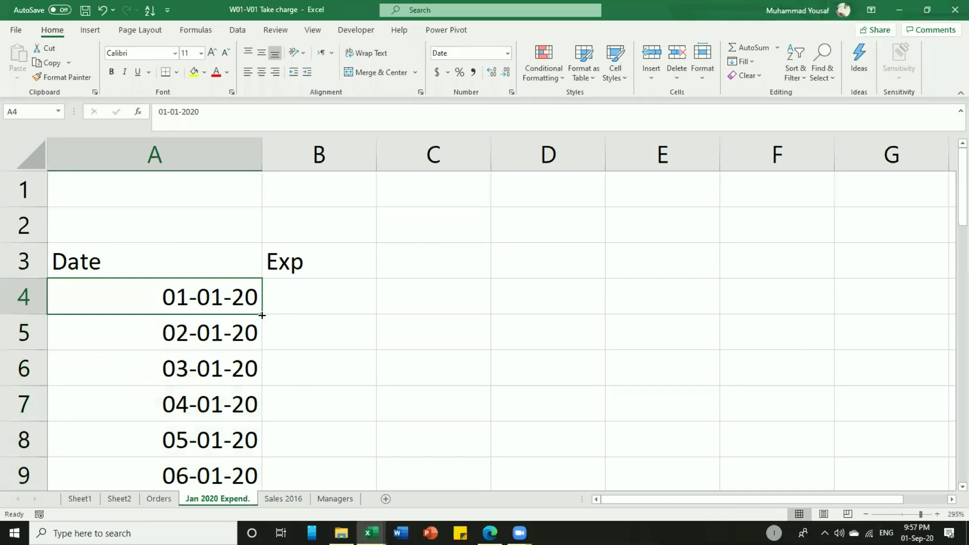
pyautogui.moveTo(262, 315); pyautogui.dragTo(238, 415)
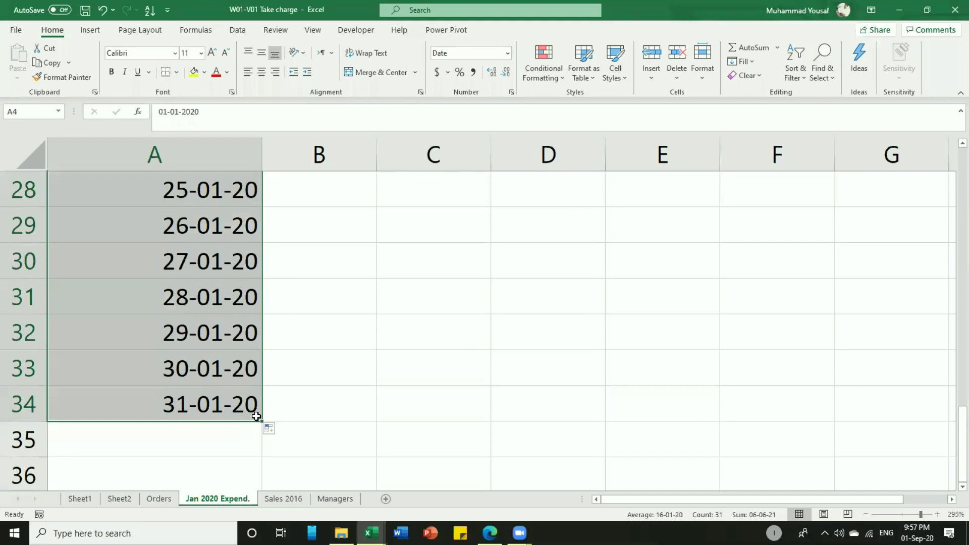
pyautogui.moveTo(262, 422)
pyautogui.mouseDown()
pyautogui.moveTo(262, 496)
pyautogui.moveTo(252, 381)
pyautogui.mouseUp()
pyautogui.scroll(3, 251, 381)
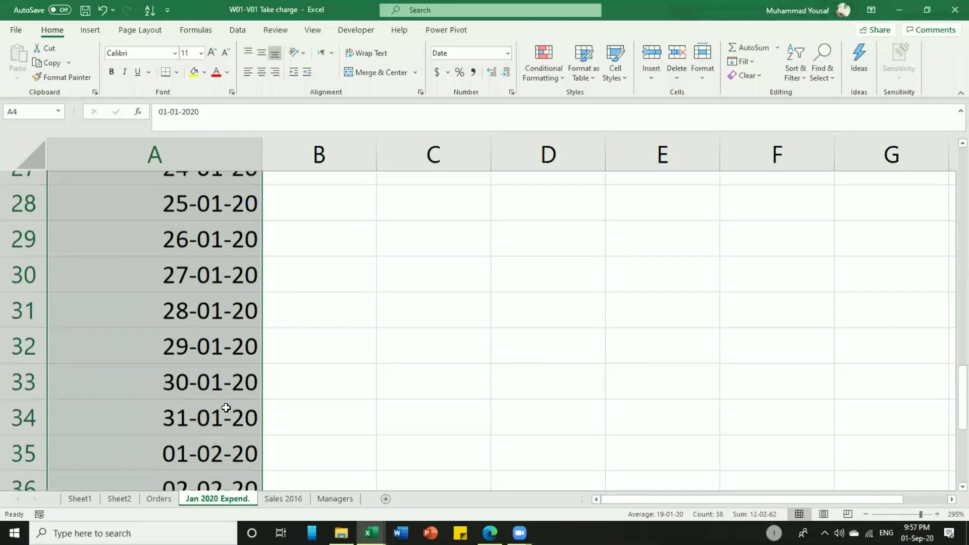
pyautogui.scroll(-1, 226, 408)
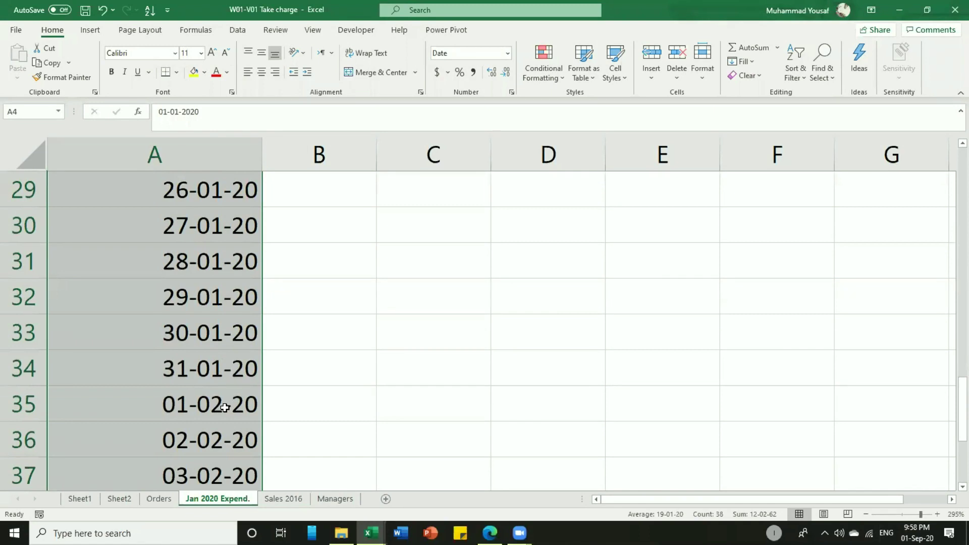
pyautogui.scroll(-3, 269, 364)
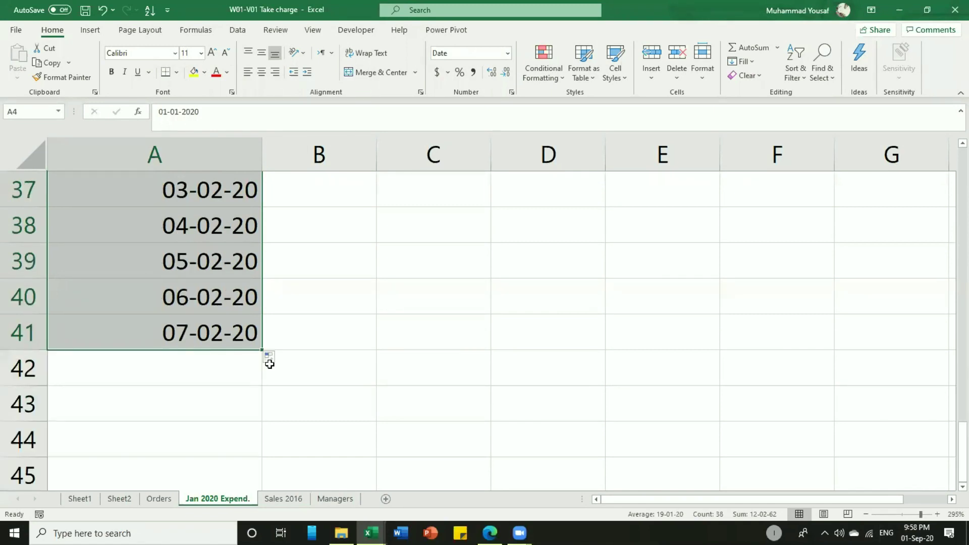
pyautogui.scroll(12, 270, 364)
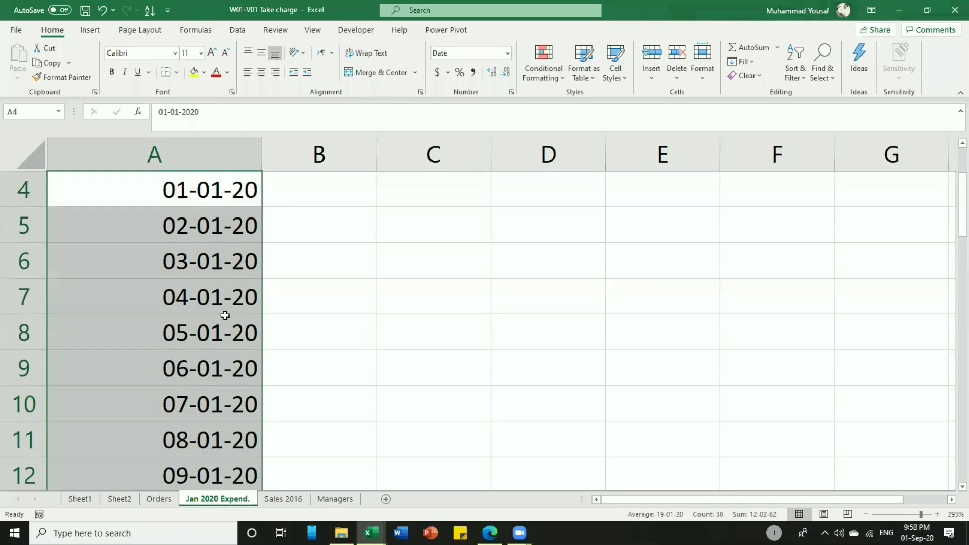
pyautogui.scroll(1, 225, 315)
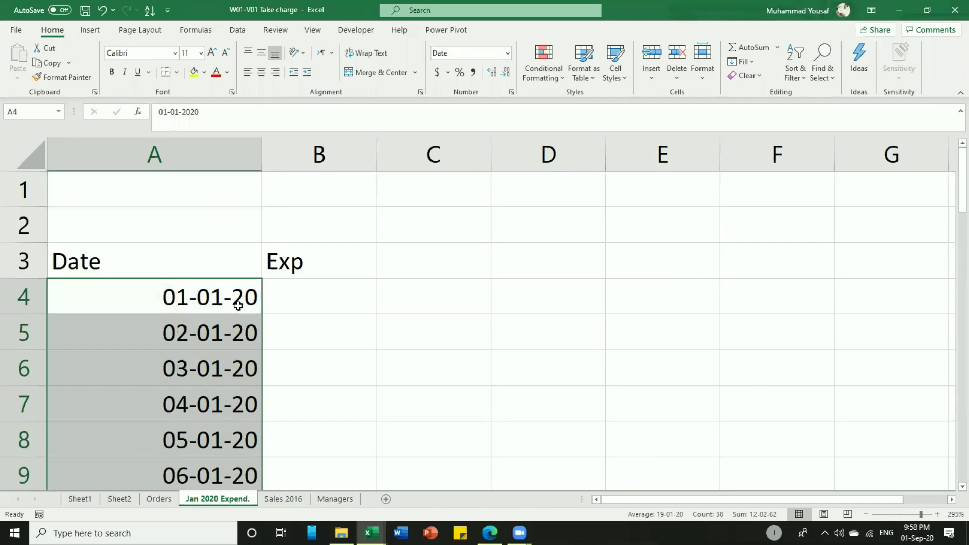
pyautogui.scroll(-2, 238, 306)
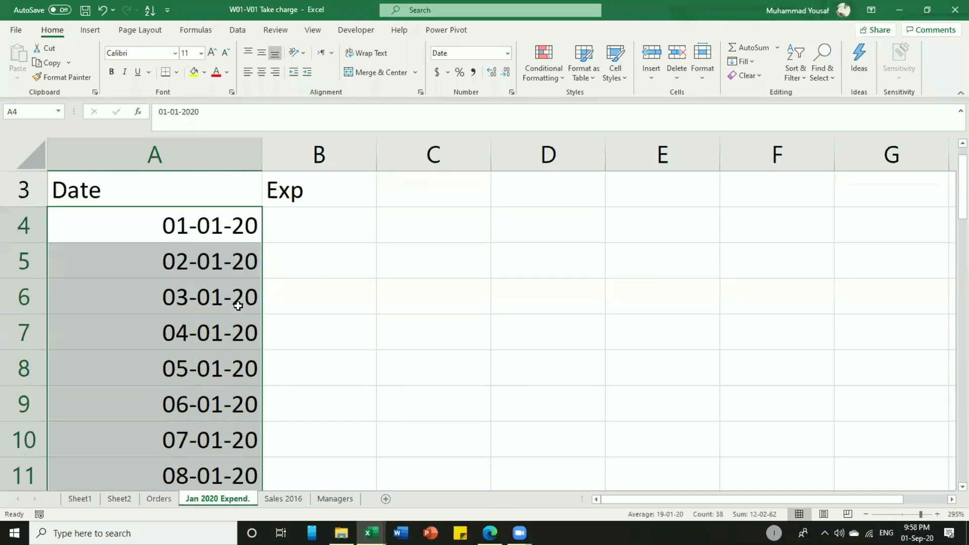
pyautogui.scroll(2, 230, 301)
# Refill A4:A8 from the first date, trying the Fill Years option before changing the series to Fill Weekdays.
pyautogui.click(259, 312)
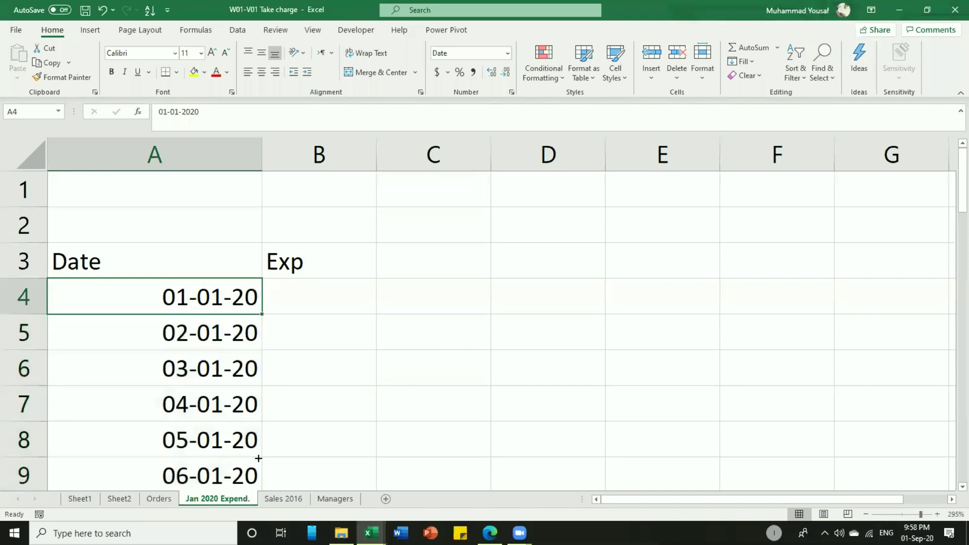
pyautogui.moveTo(259, 459); pyautogui.dragTo(270, 465)
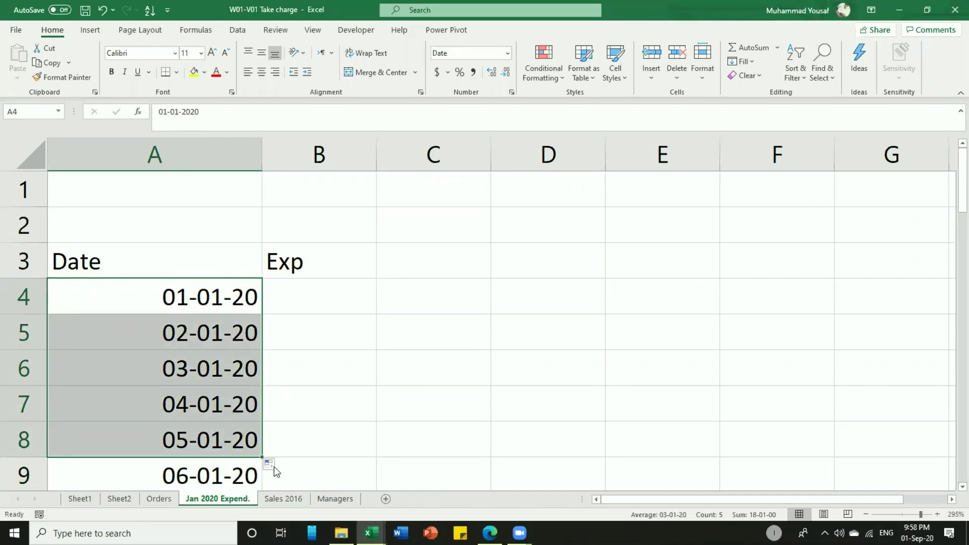
pyautogui.click(274, 467)
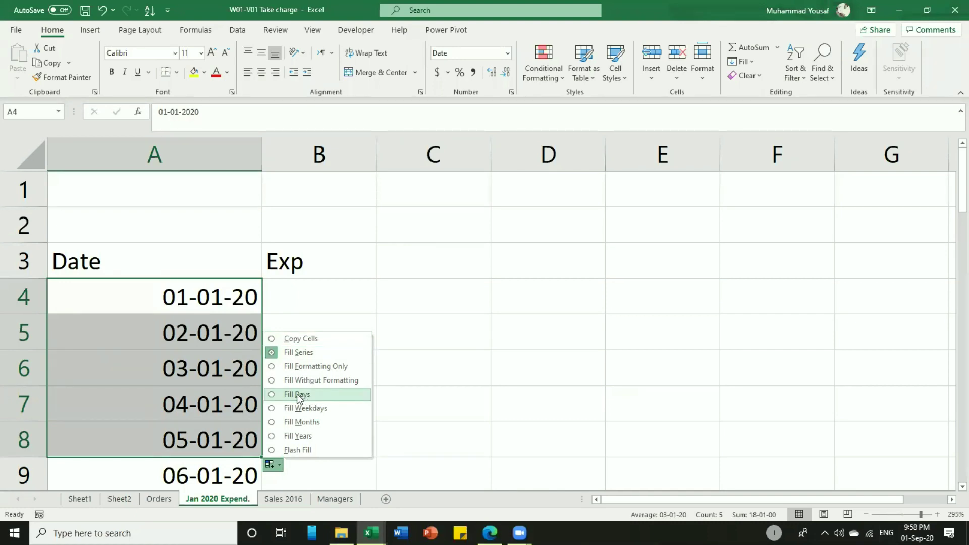
pyautogui.click(317, 424)
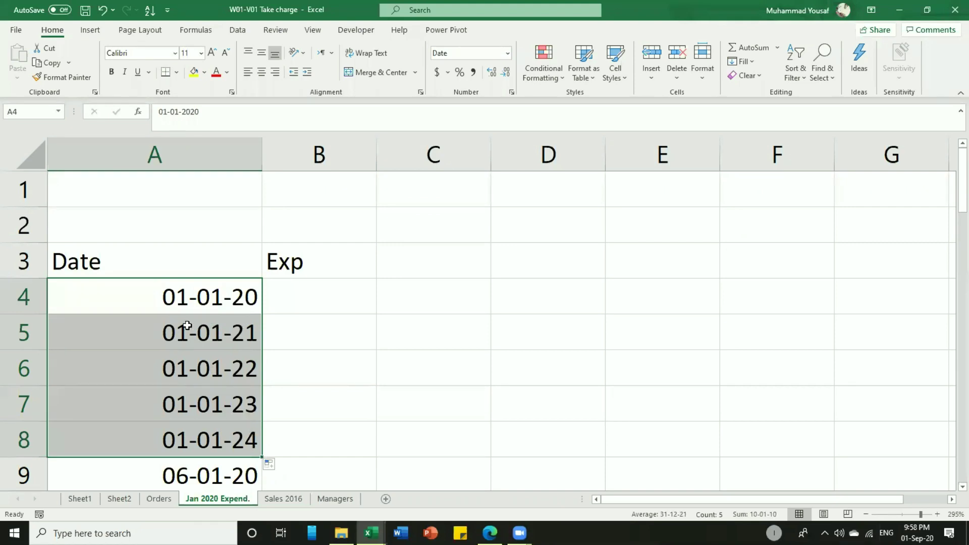
pyautogui.click(271, 465)
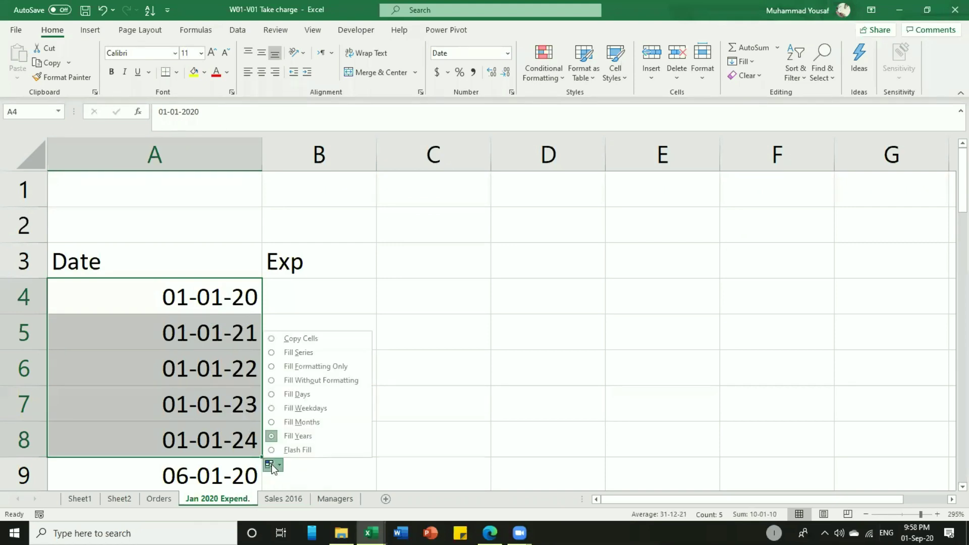
pyautogui.click(300, 411)
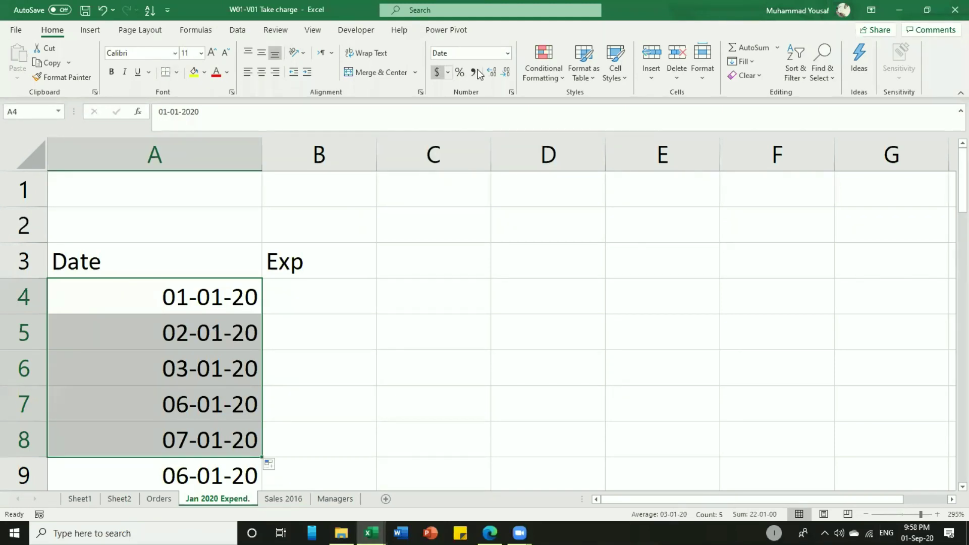
# Apply the Long Date format to A4:A8 and replace it with the custom number format ddd mmm yyyy.
pyautogui.click(507, 53)
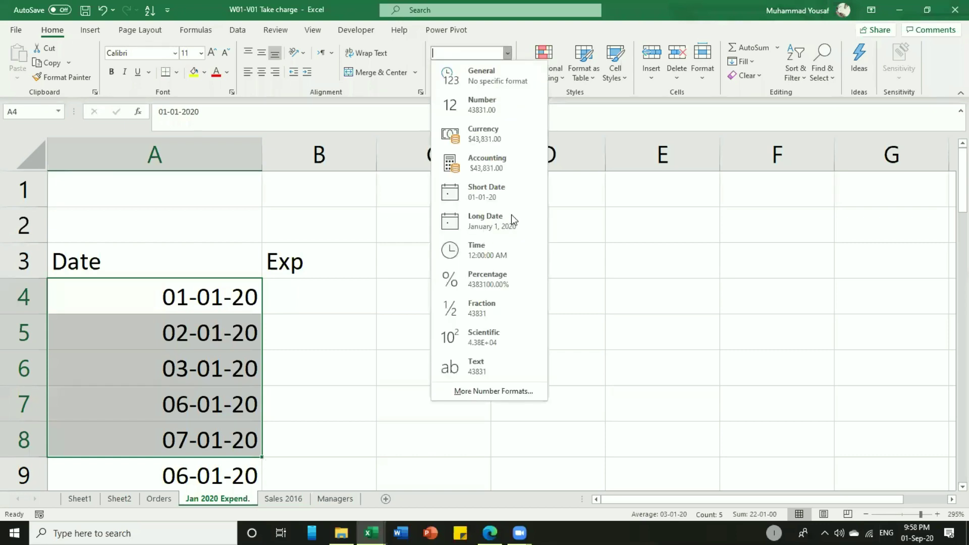
pyautogui.click(484, 222)
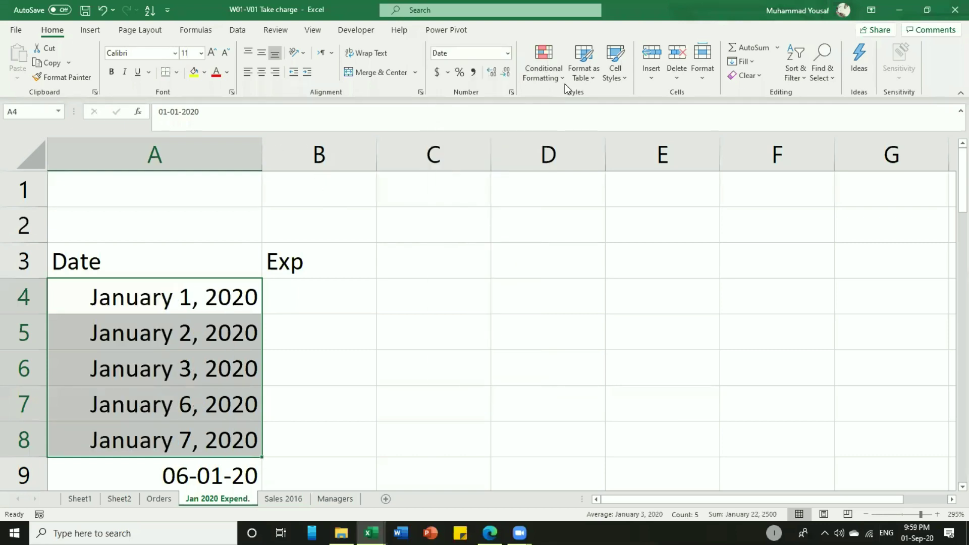
pyautogui.click(512, 92)
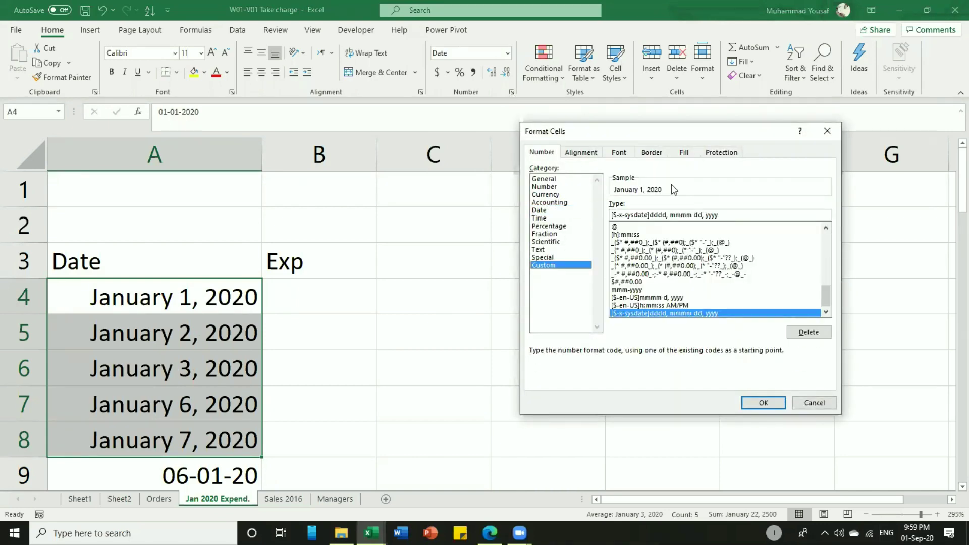
pyautogui.click(658, 215)
pyautogui.press('BackSpace')
pyautogui.press('BackSpace')
pyautogui.press('BackSpace')
pyautogui.press('BackSpace')
pyautogui.press('BackSpace')
pyautogui.press('BackSpace')
pyautogui.press('BackSpace')
pyautogui.press('BackSpace')
pyautogui.press('BackSpace')
pyautogui.press('BackSpace')
pyautogui.press('BackSpace')
pyautogui.press('BackSpace')
pyautogui.press('BackSpace')
pyautogui.press('BackSpace')
pyautogui.press('BackSpace')
pyautogui.press('Delete')
pyautogui.press('Delete')
pyautogui.press('Delete')
pyautogui.press('Delete')
pyautogui.press('Delete')
pyautogui.press('Delete')
pyautogui.press('Delete')
pyautogui.press('Delete')
pyautogui.press('Delete')
pyautogui.press('Delete')
pyautogui.press('Delete')
pyautogui.press('Delete')
pyautogui.press('Delete')
pyautogui.press('Delete')
pyautogui.press('Delete')
pyautogui.press('Delete')
pyautogui.press('Delete')
pyautogui.write('ddd mmm')
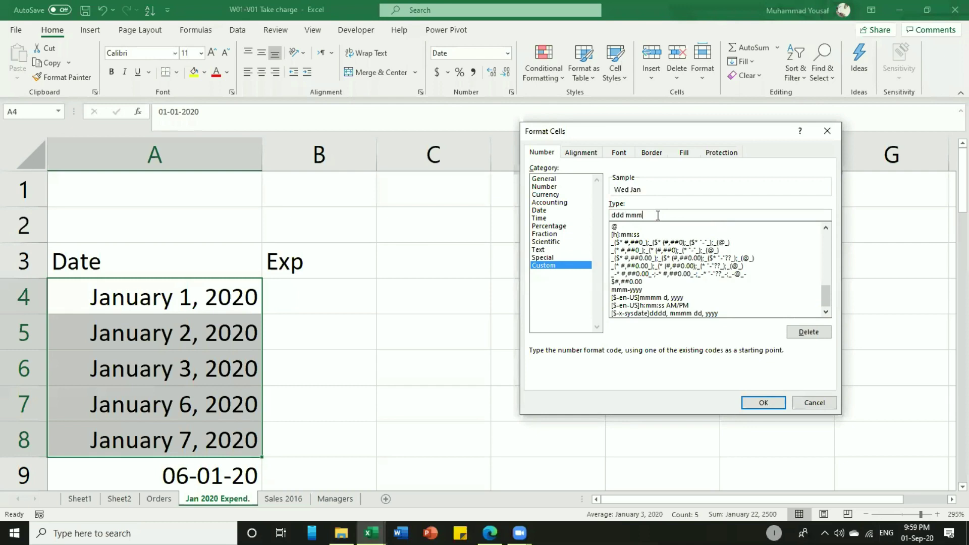
pyautogui.write(' yyyy')
pyautogui.press('Return')
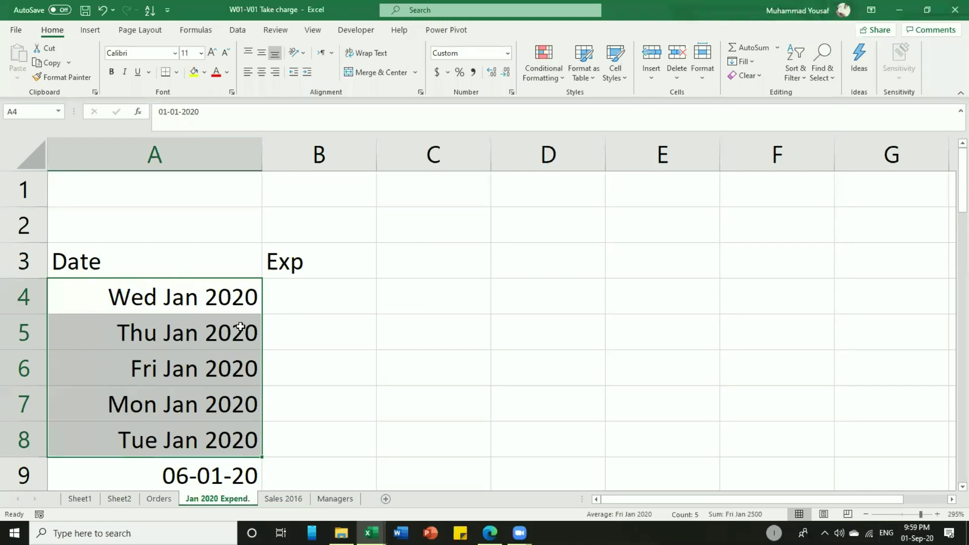
# Fill the custom-formatted weekday dates in A4:A8 down column A to cell A41.
pyautogui.scroll(-1, 252, 329)
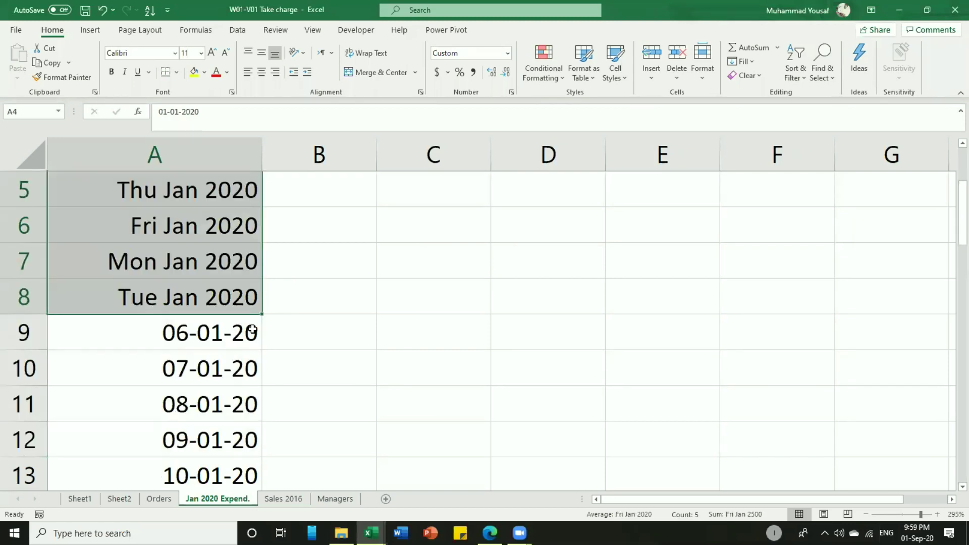
pyautogui.scroll(-1, 253, 330)
pyautogui.scroll(2, 252, 330)
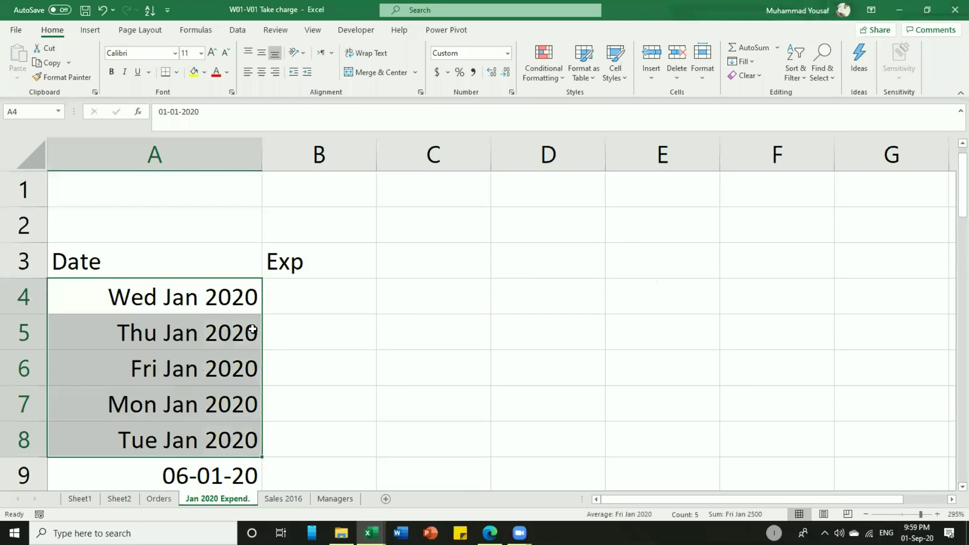
pyautogui.moveTo(262, 457); pyautogui.dragTo(223, 399)
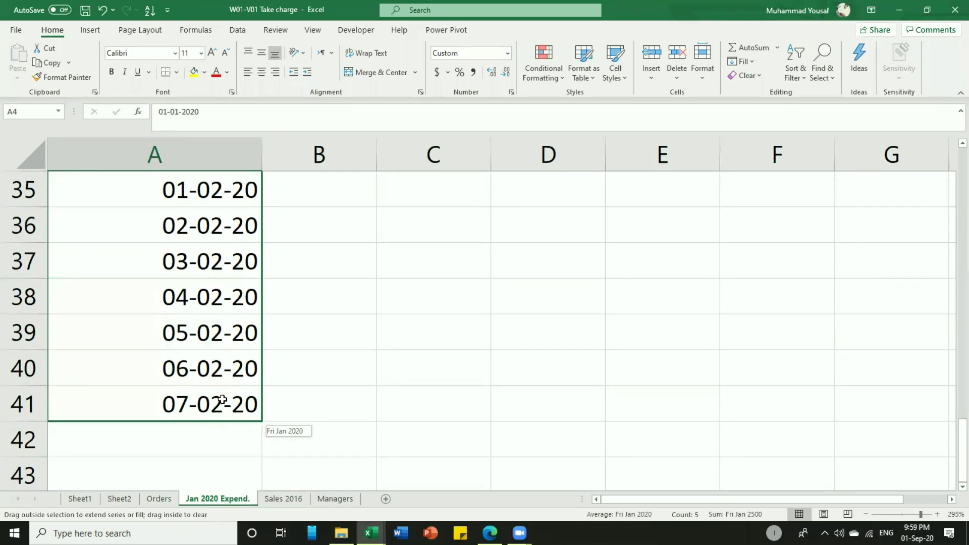
pyautogui.moveTo(222, 399); pyautogui.dragTo(222, 400)
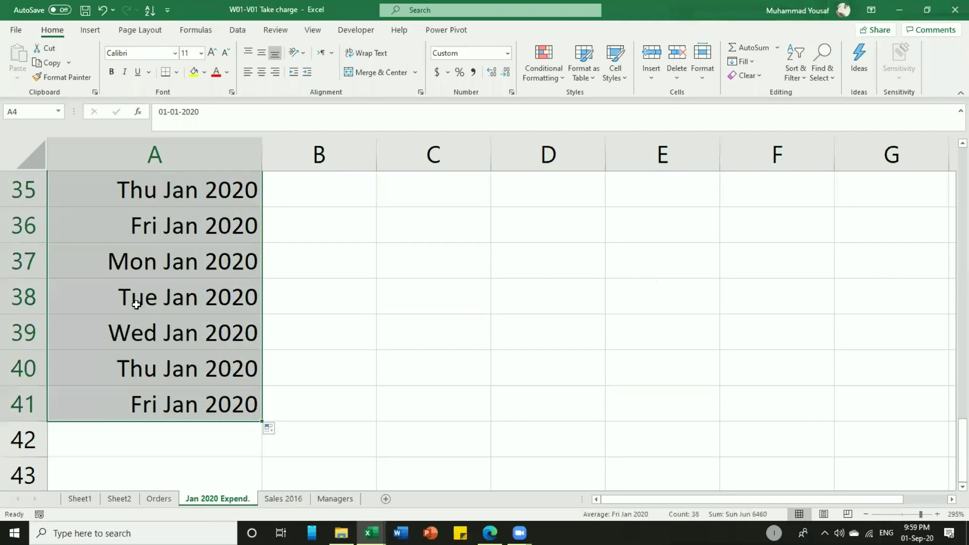
pyautogui.scroll(12, 136, 305)
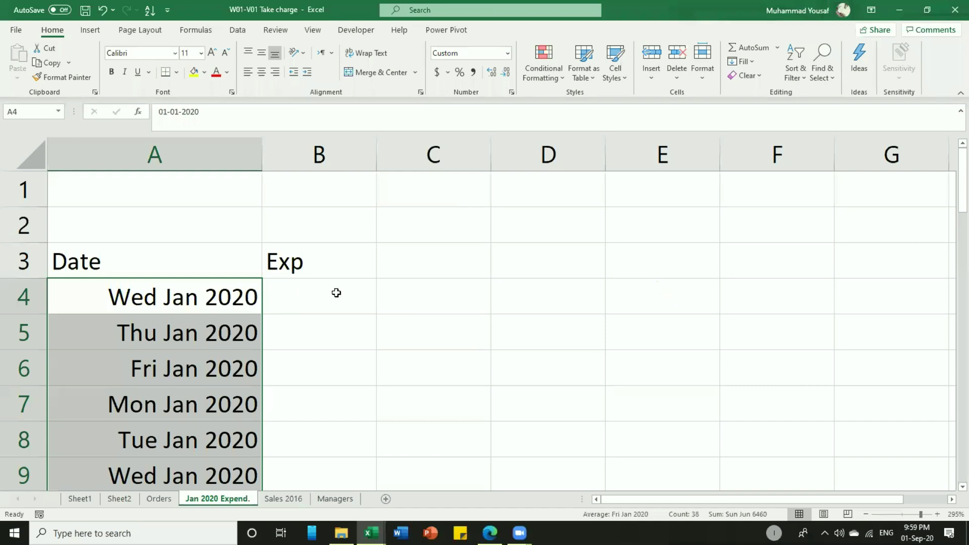
# Enter the date 01-01-2020 in cell C4 and widen column C slightly.
pyautogui.click(444, 297)
pyautogui.write('01-')
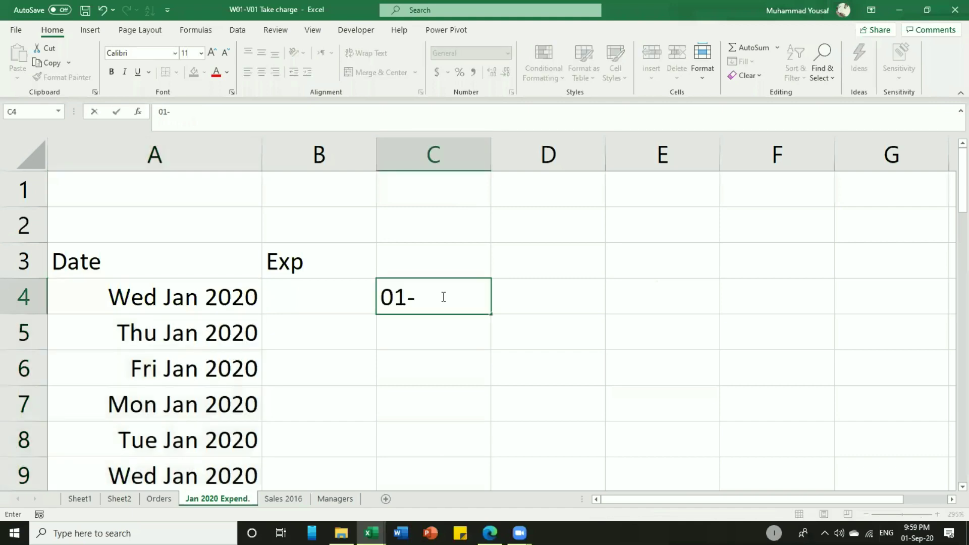
pyautogui.write('01-202')
pyautogui.write('0')
pyautogui.press('Return')
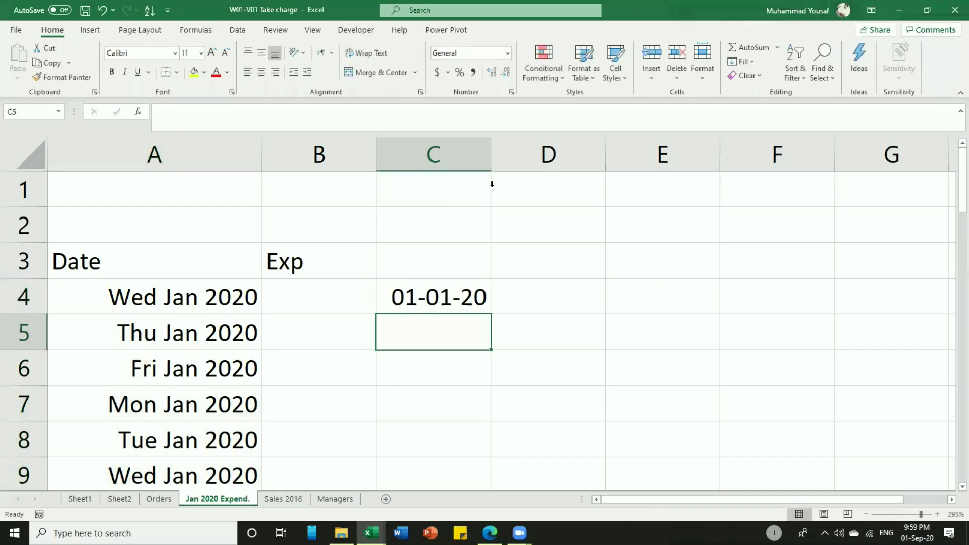
pyautogui.moveTo(493, 158); pyautogui.dragTo(525, 161)
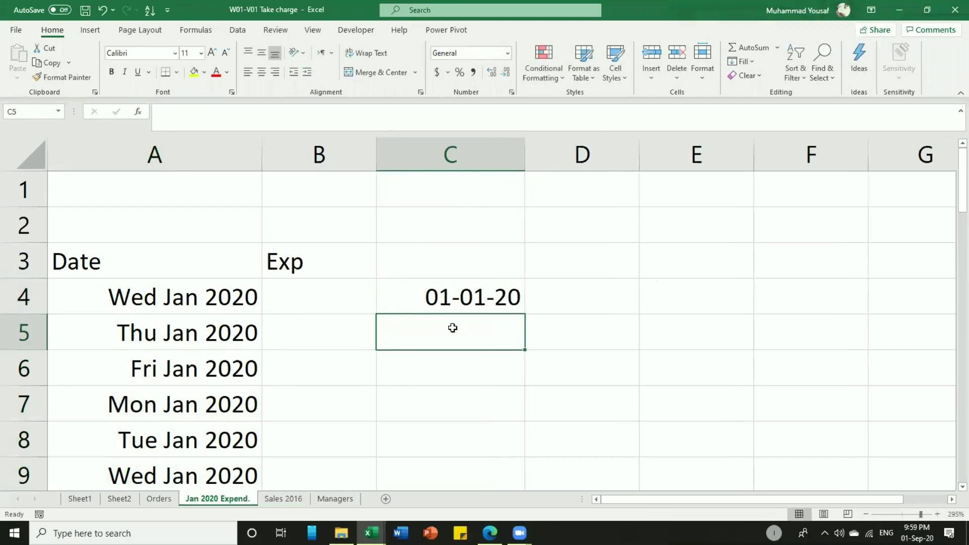
# Enter 04-01 in C5 and fill the three-day date interval from C4:C5 down to C9.
pyautogui.write('0')
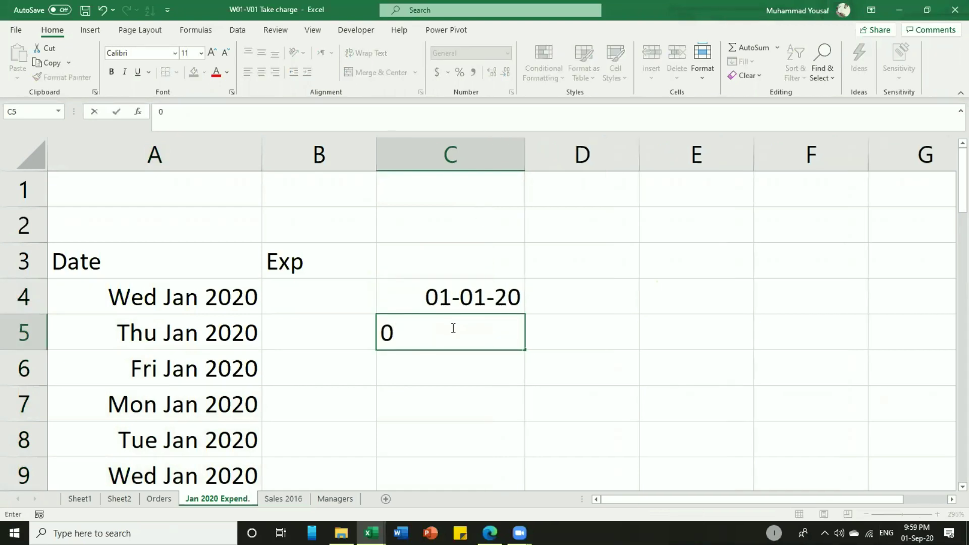
pyautogui.write('4-01')
pyautogui.press('Return')
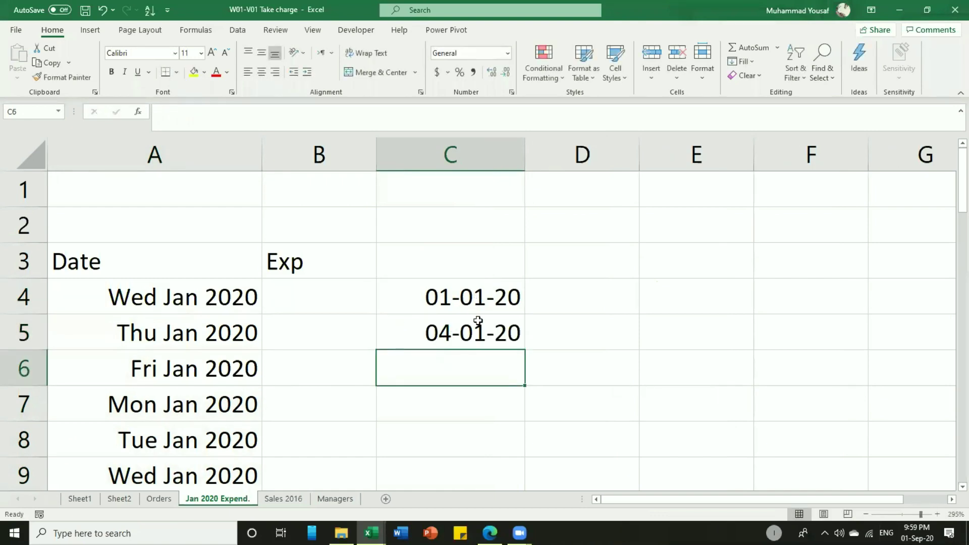
pyautogui.moveTo(478, 297); pyautogui.dragTo(479, 333)
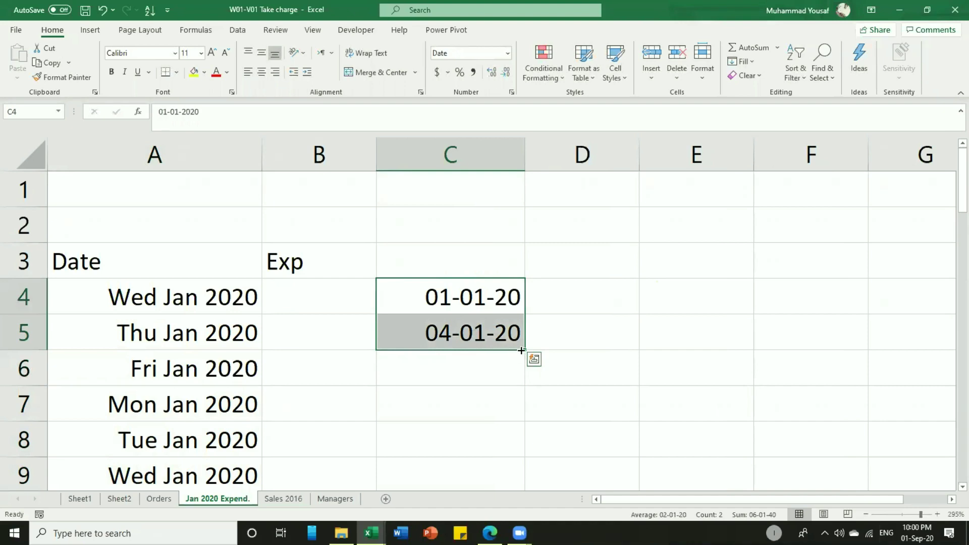
pyautogui.moveTo(522, 350); pyautogui.dragTo(447, 455)
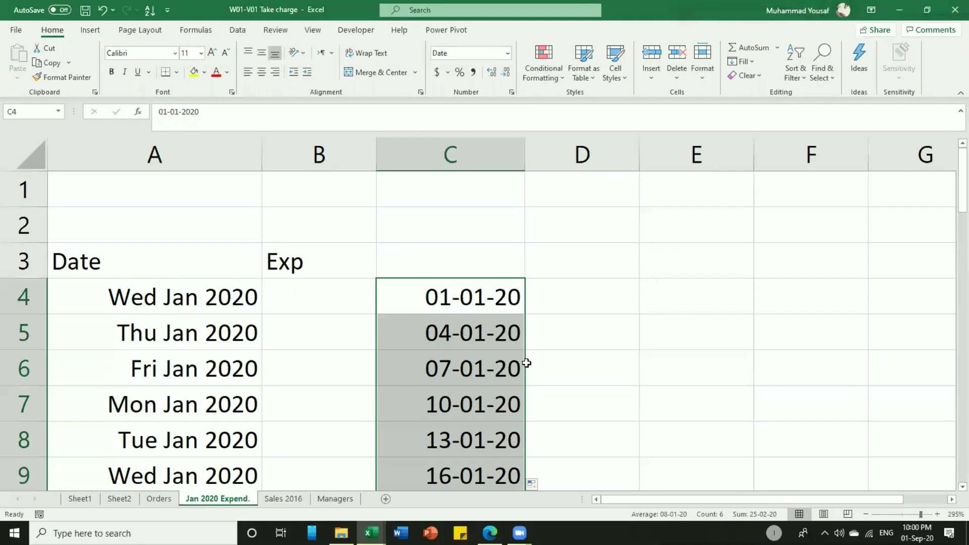
# Enter the numbers 2, 4 and 6 in cells D4 to D6.
pyautogui.click(603, 298)
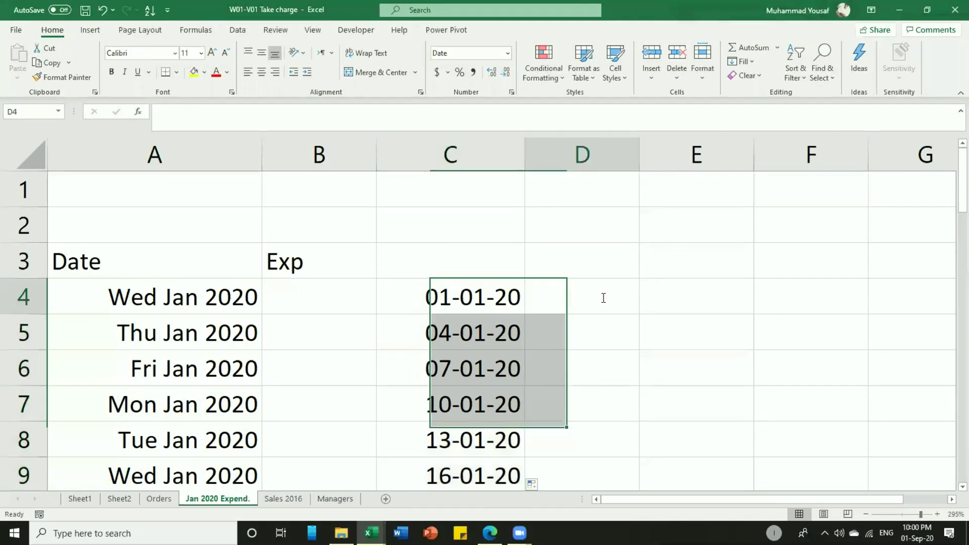
pyautogui.write('2')
pyautogui.press('Return')
pyautogui.write('4')
pyautogui.press('Return')
pyautogui.write('5')
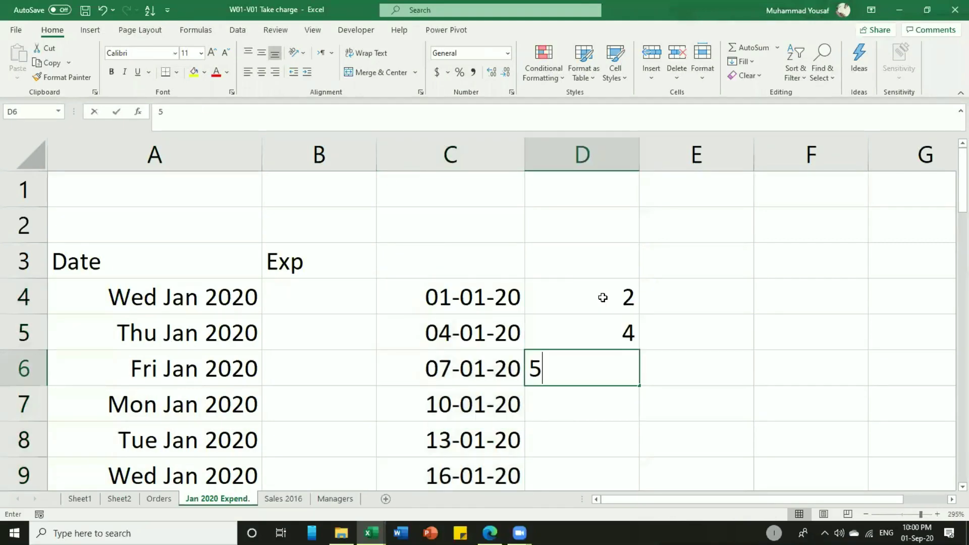
pyautogui.press('BackSpace')
pyautogui.write('6')
pyautogui.press('Return')
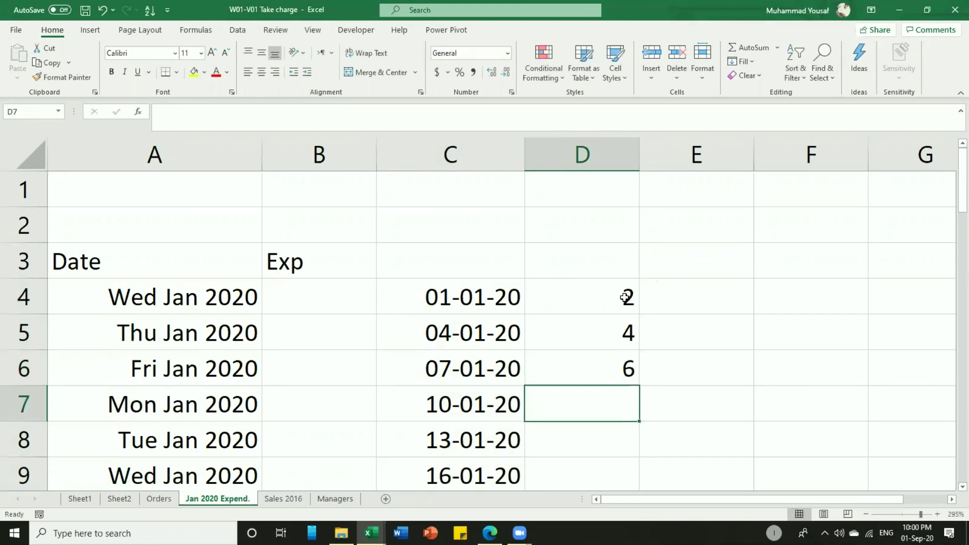
# Extend the even-number series from D4:D6 down column D to 30 in cell D18.
pyautogui.moveTo(625, 298); pyautogui.dragTo(625, 244)
pyautogui.scroll(-1, 625, 244)
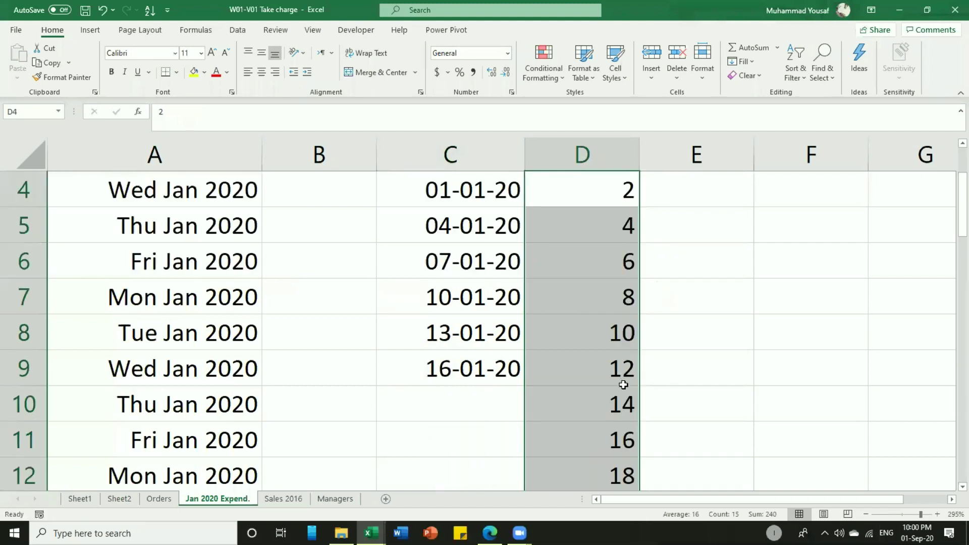
pyautogui.scroll(1, 701, 357)
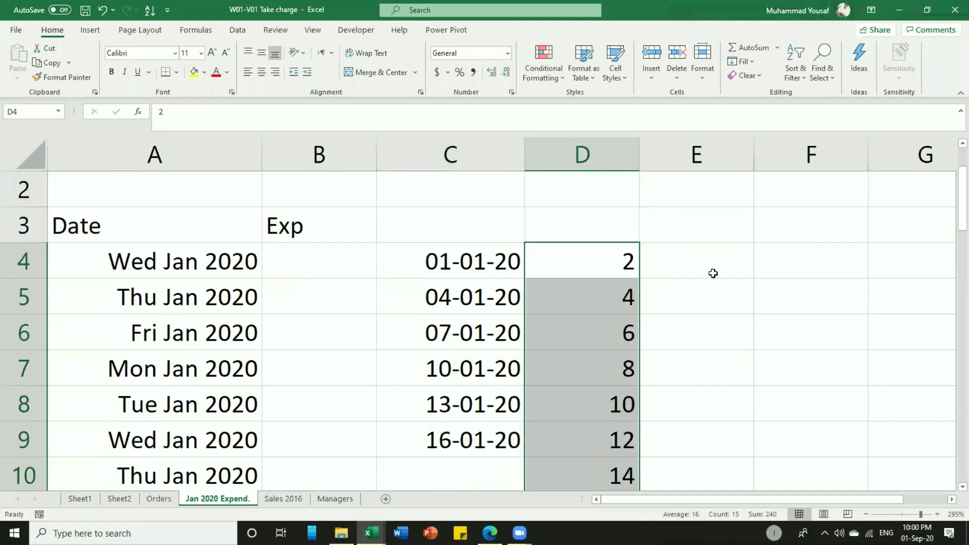
# Enter 1 in cell E4 and 5 in cell E5.
pyautogui.scroll(1, 721, 299)
pyautogui.click(721, 299)
pyautogui.write('1')
pyautogui.press('Return')
pyautogui.write('5')
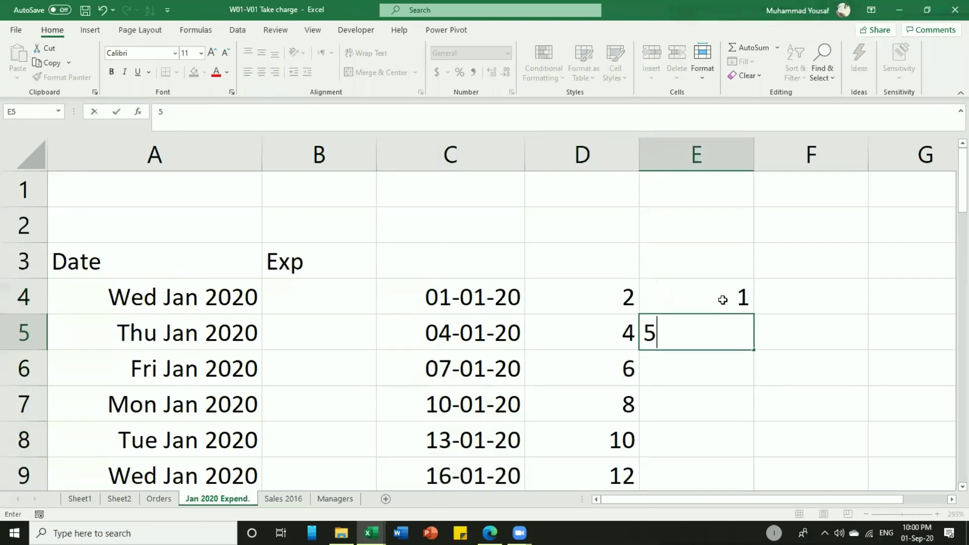
pyautogui.press('Return')
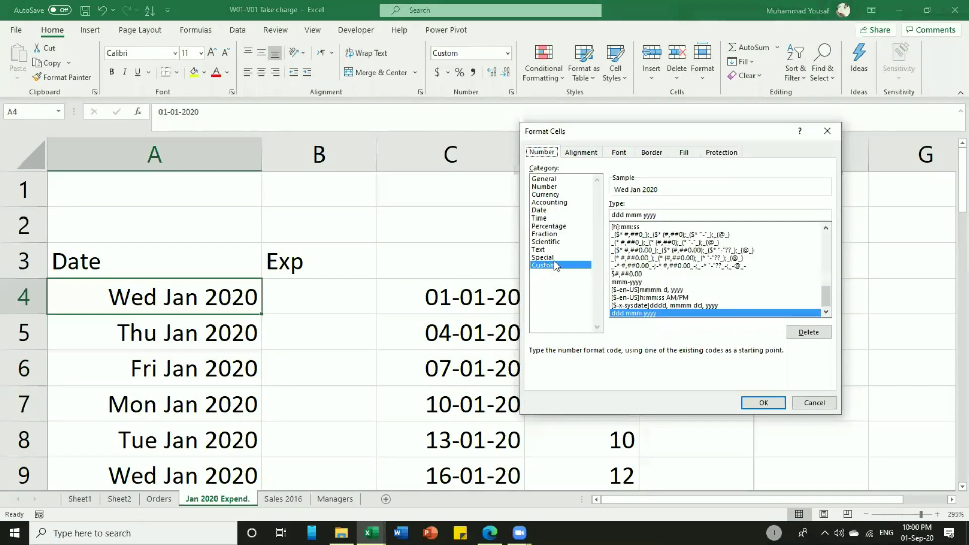
# Review the custom number format code of cell A4 and close the cell formatting settings without changes.
pyautogui.click(653, 220)
pyautogui.press('Escape')
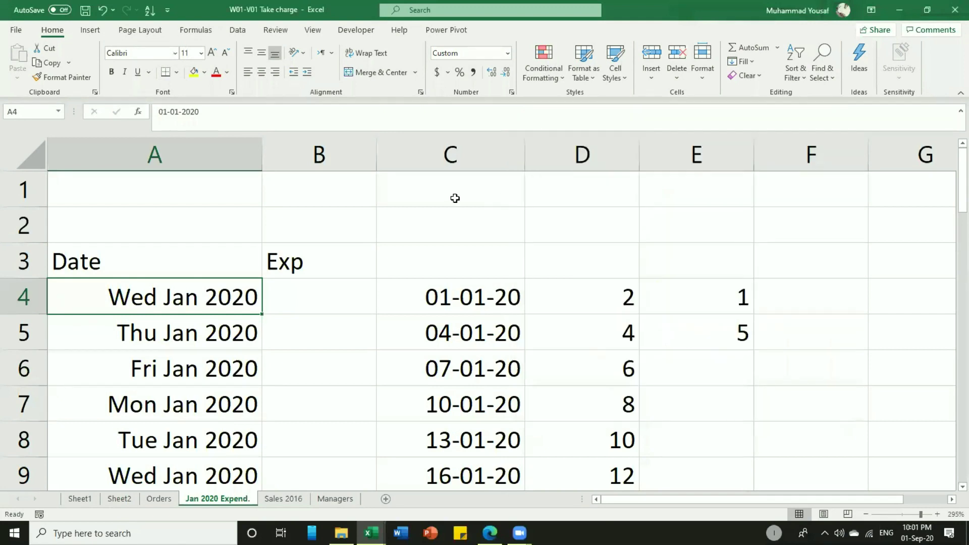
# Enter 01-29-2020 in cell C1, with the month ahead of the day, and reselect the cell.
pyautogui.click(494, 201)
pyautogui.write('0')
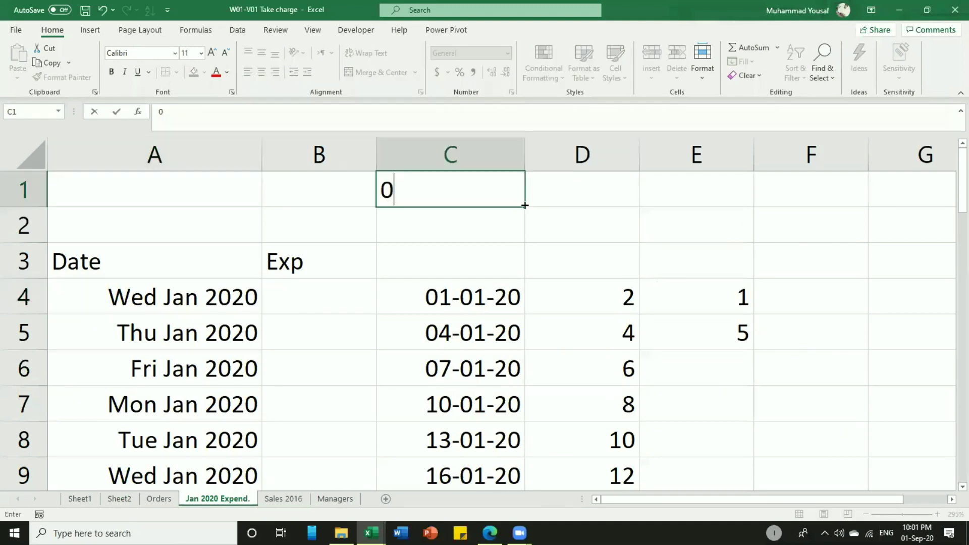
pyautogui.write('1-29-2')
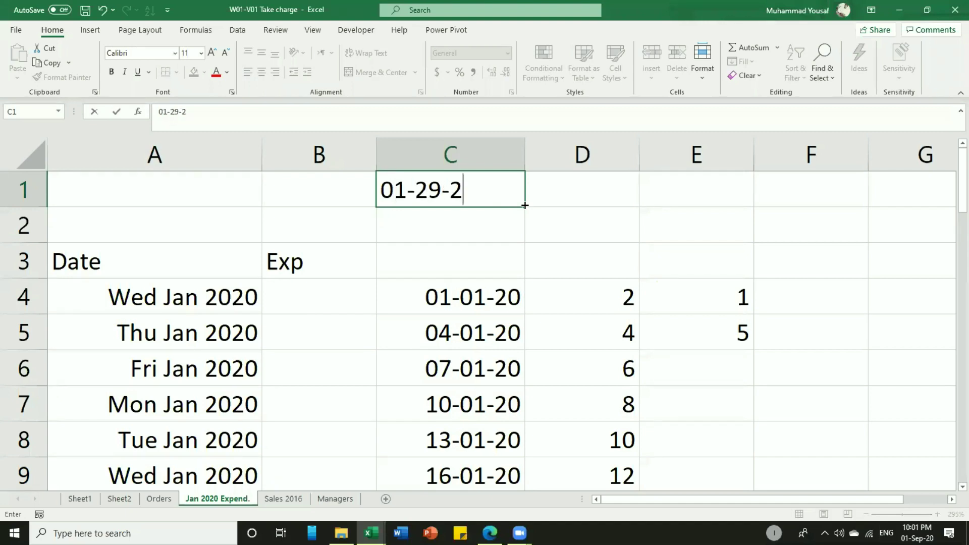
pyautogui.write('9')
pyautogui.press('BackSpace')
pyautogui.write('020')
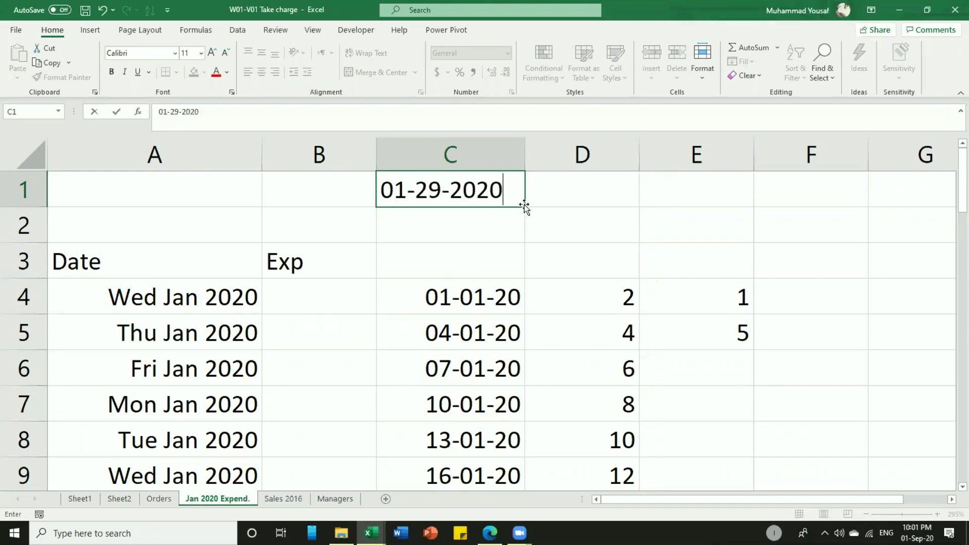
pyautogui.press('Return')
pyautogui.click(489, 196)
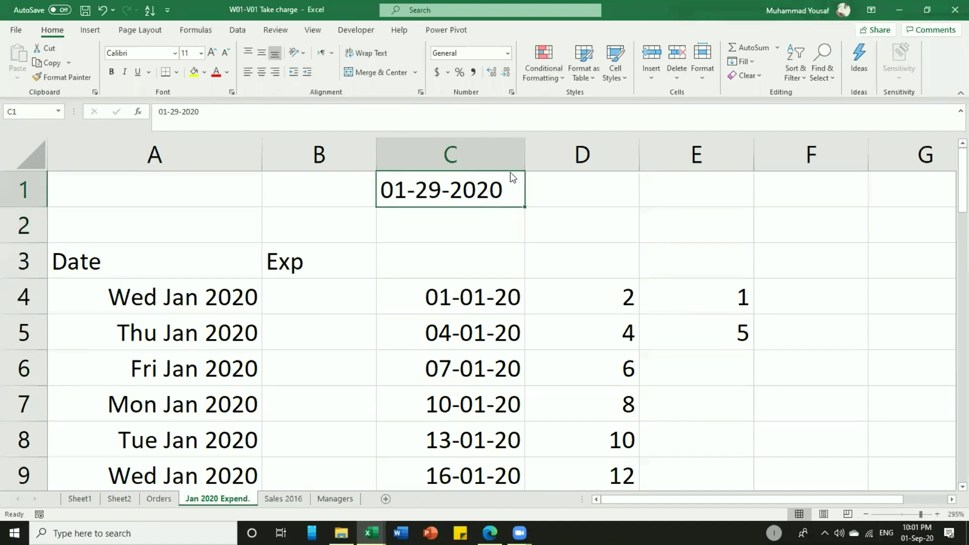
# Replace the middle part of the date in C1 with 01 so that it reads 01-01-2020.
pyautogui.click(509, 199)
pyautogui.doubleClick(420, 191)
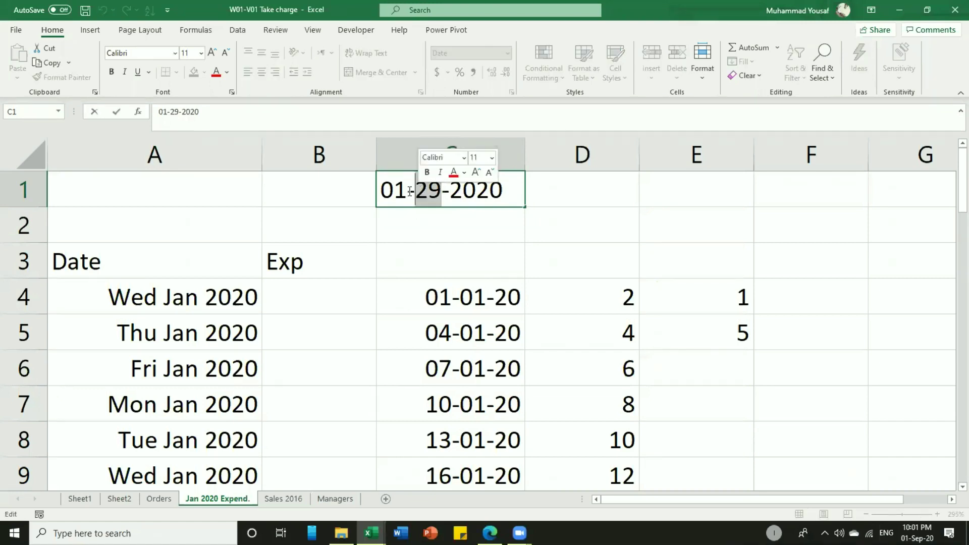
pyautogui.moveTo(399, 191); pyautogui.dragTo(420, 193)
pyautogui.write('01')
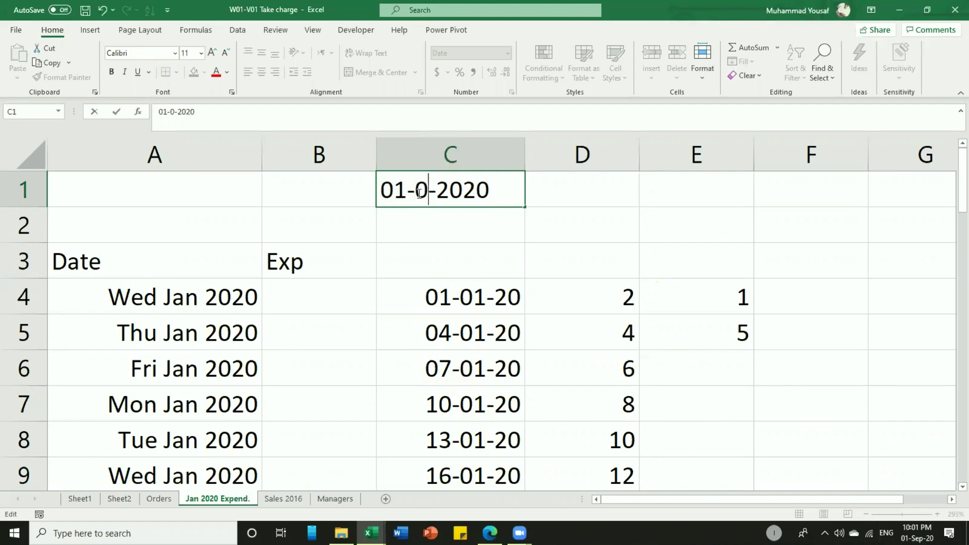
pyautogui.press('Return')
# Change the day of the date in C1 to 29, making it 29-01-2020.
pyautogui.click(446, 193)
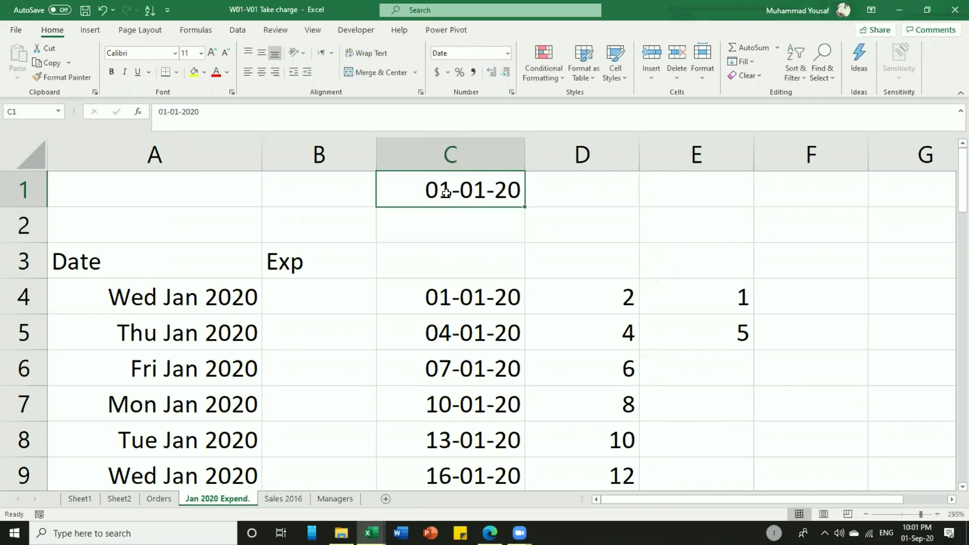
pyautogui.doubleClick(440, 191)
pyautogui.doubleClick(398, 188)
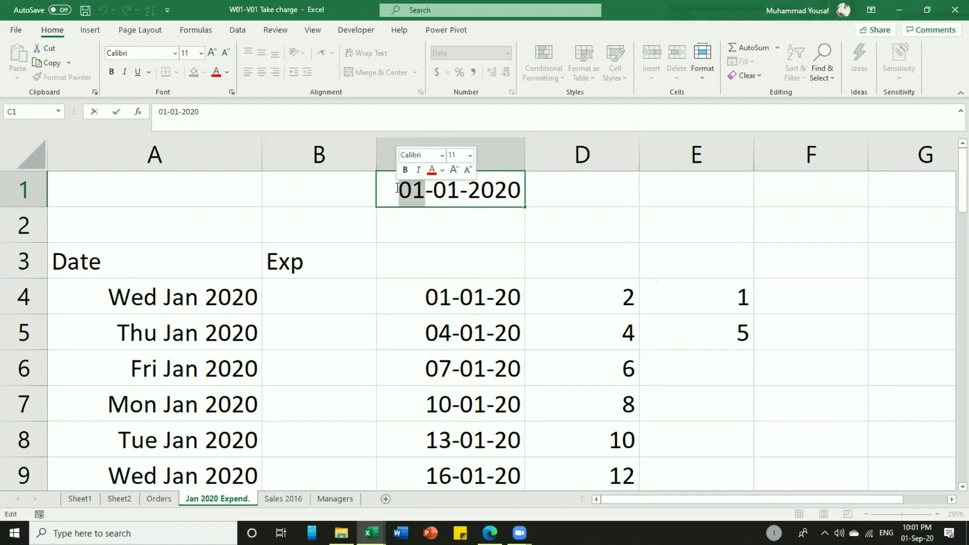
pyautogui.write('29')
pyautogui.press('Return')
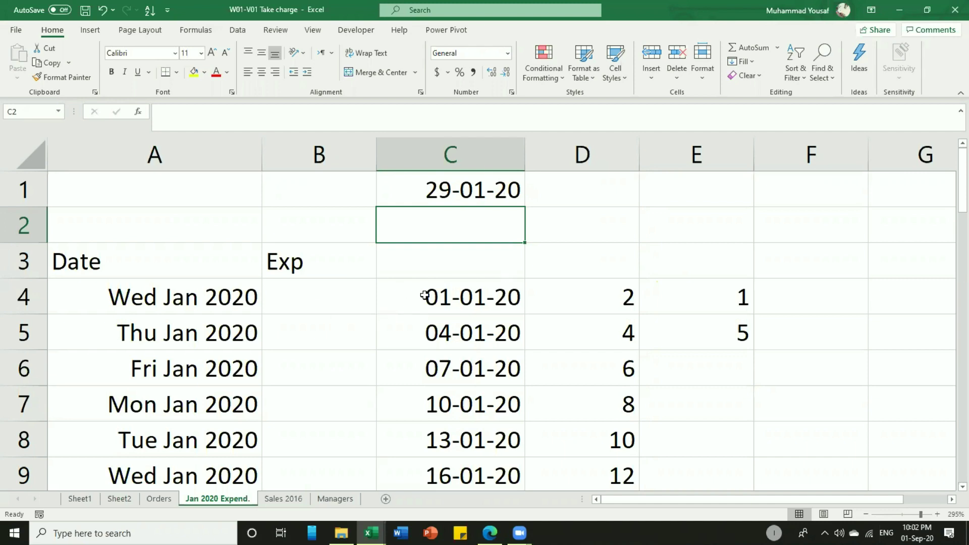
# Re-enter the date 01-01-20 in the custom-formatted cell A4 and reselect it.
pyautogui.click(189, 292)
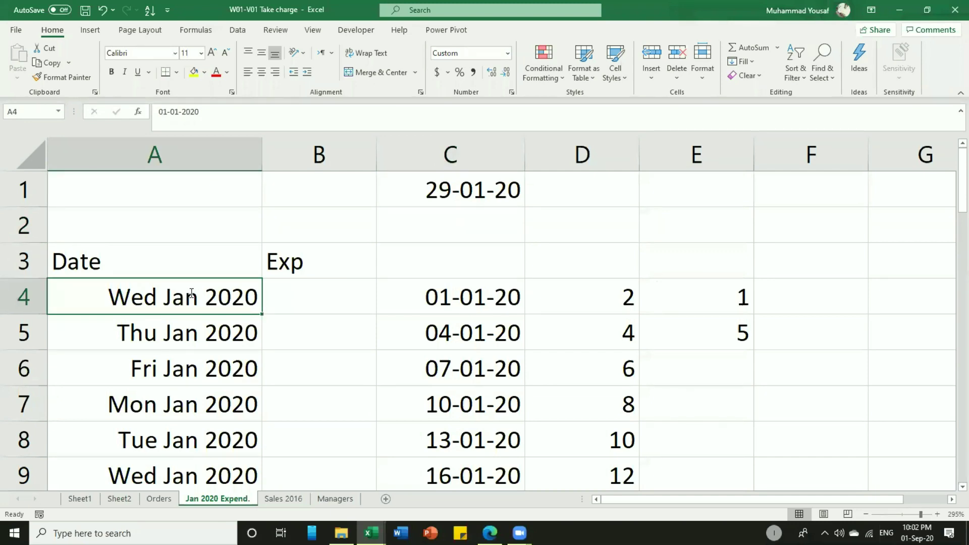
pyautogui.write('01-01-20')
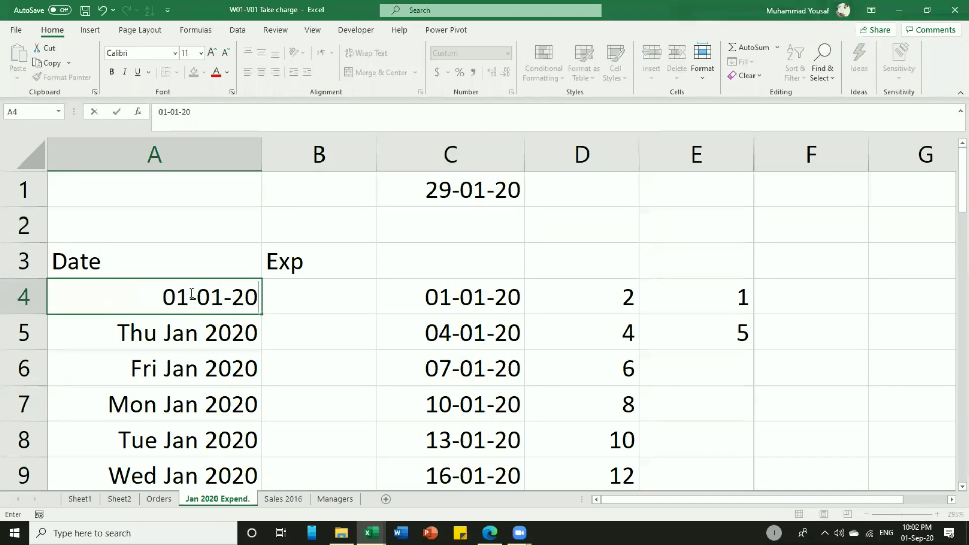
pyautogui.press('Return')
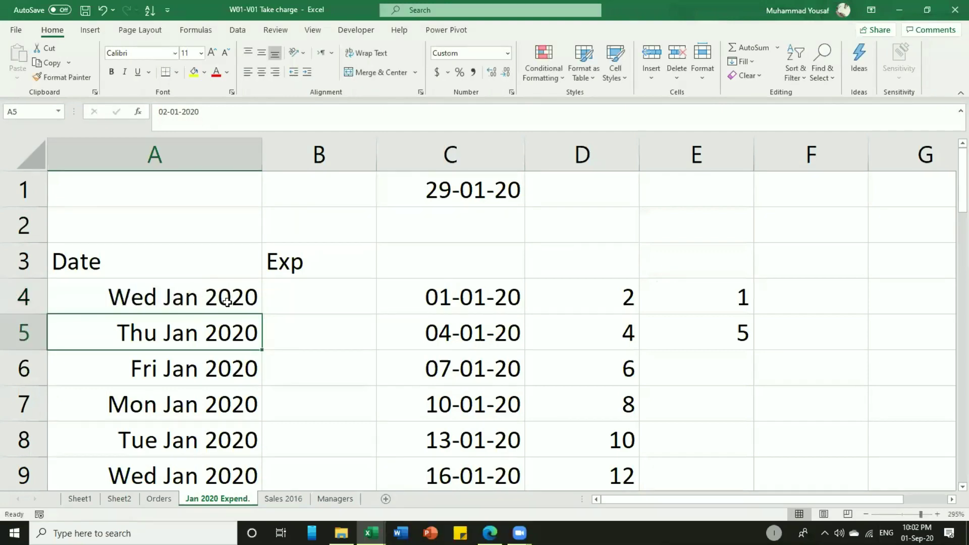
pyautogui.press('Up')
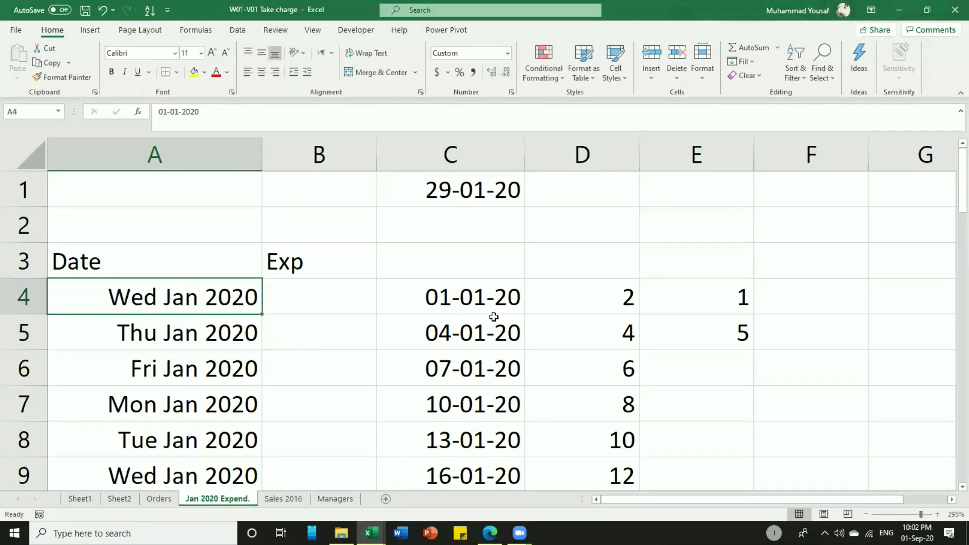
# Fill a daily date series from C4 down column C to 18-01-20 in cell C21.
pyautogui.click(455, 298)
pyautogui.moveTo(525, 314); pyautogui.dragTo(510, 444)
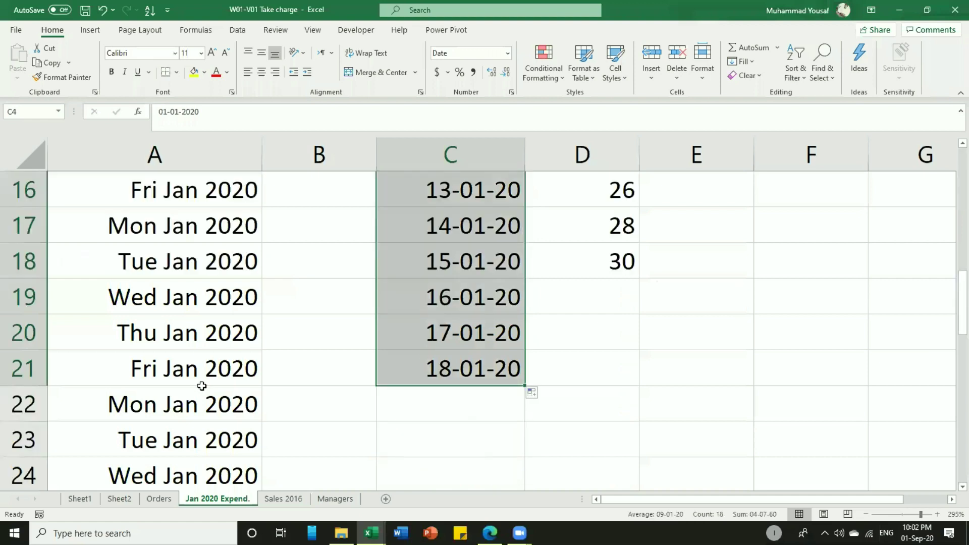
pyautogui.click(202, 387)
pyautogui.scroll(5, 202, 387)
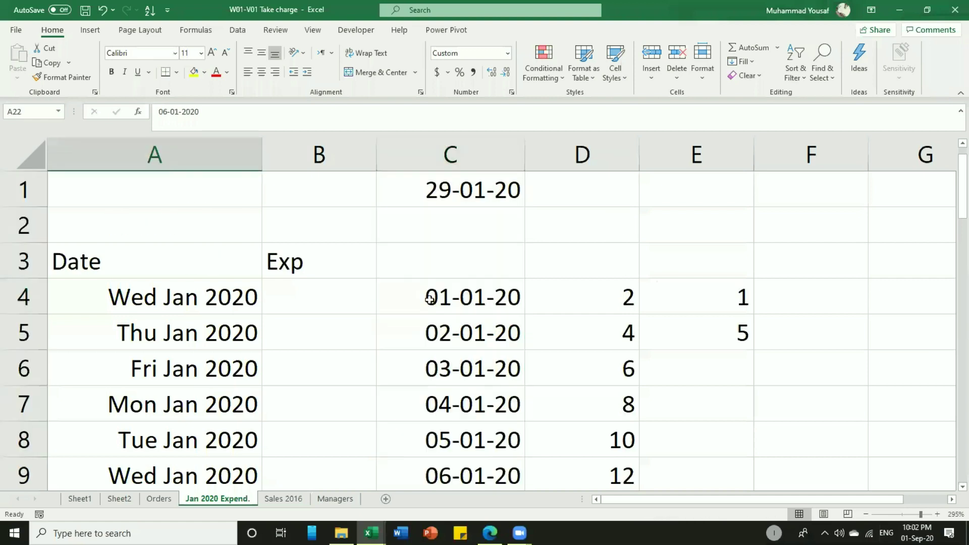
# Set cell C4 to 21-02-2020 and fill the daily series down column C to 27-03-20 in cell C39.
pyautogui.click(458, 308)
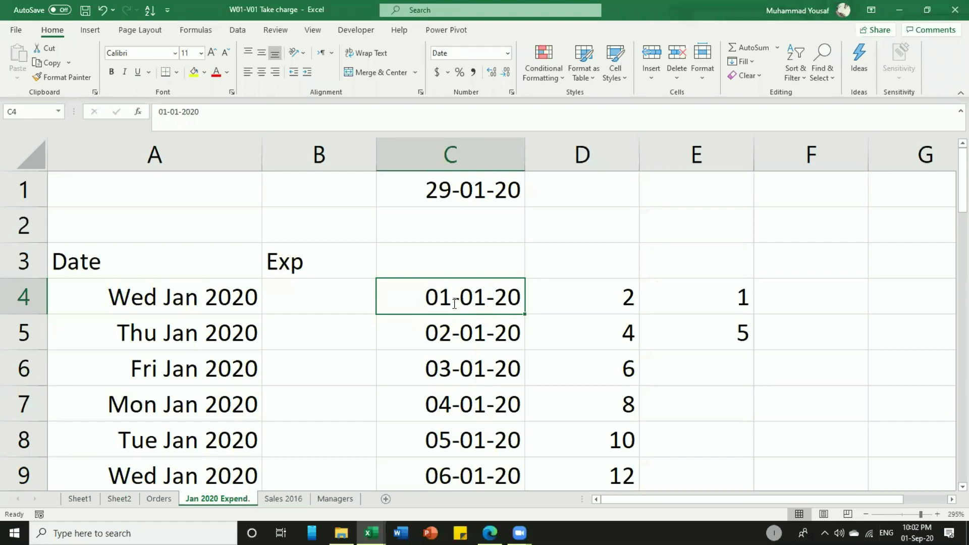
pyautogui.write('01-2')
pyautogui.write('0')
pyautogui.press('BackSpace')
pyautogui.press('BackSpace')
pyautogui.press('BackSpace')
pyautogui.press('BackSpace')
pyautogui.write('21-0')
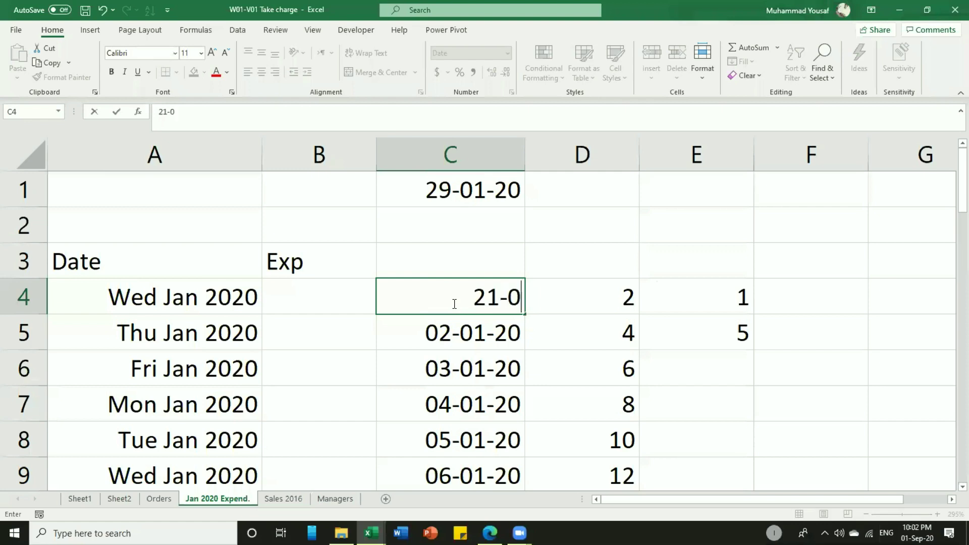
pyautogui.write('2-2020')
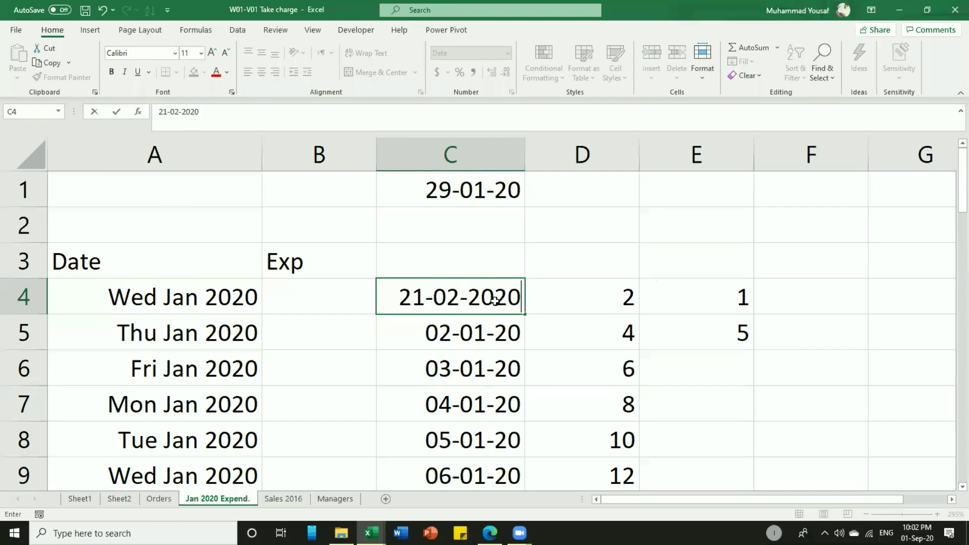
pyautogui.hotkey('ctrl', 'Return')
pyautogui.moveTo(525, 314)
pyautogui.mouseDown()
pyautogui.moveTo(523, 495)
pyautogui.moveTo(512, 416)
pyautogui.mouseUp()
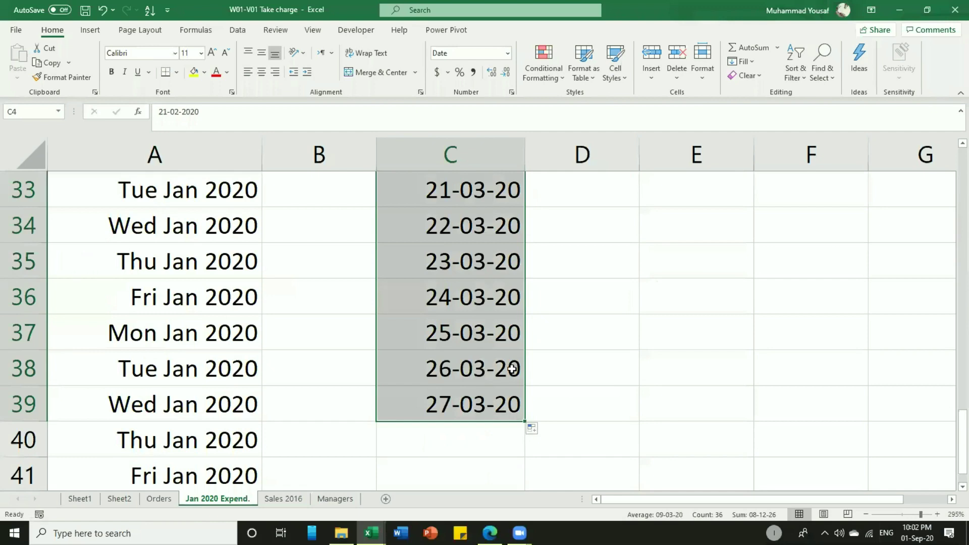
pyautogui.scroll(11, 494, 308)
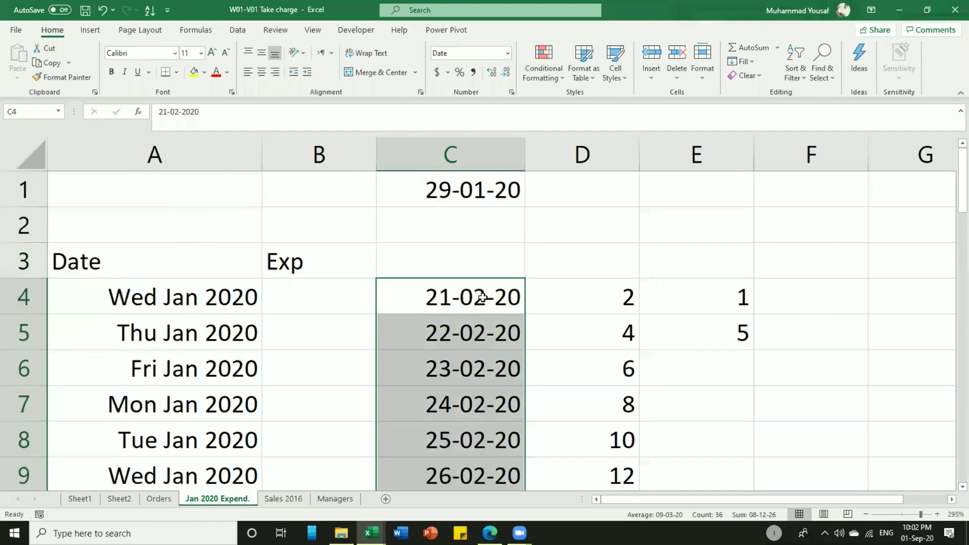
# Change the auto-filled date series in C4:C39 to fill by months, and check the dates down the column.
pyautogui.scroll(-7, 480, 389)
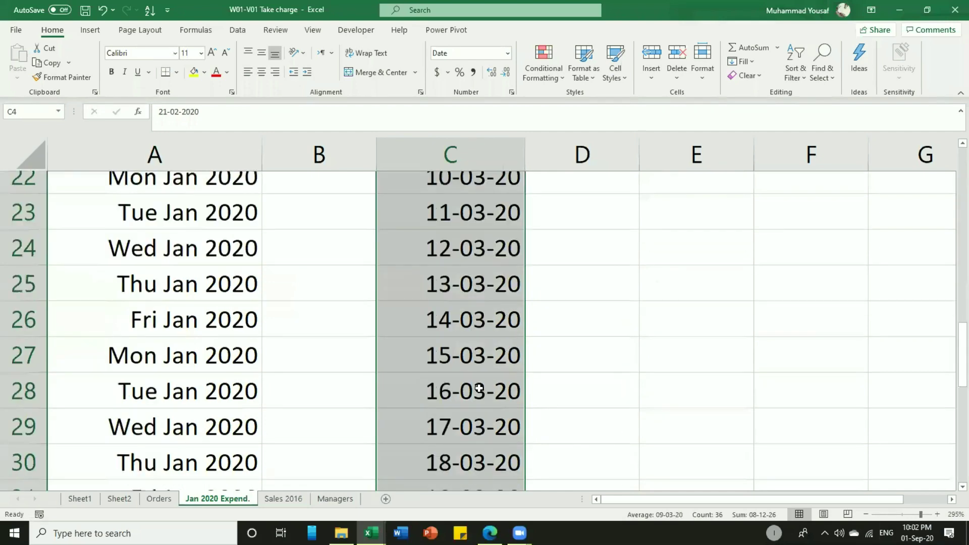
pyautogui.scroll(-5, 479, 388)
pyautogui.scroll(1, 495, 387)
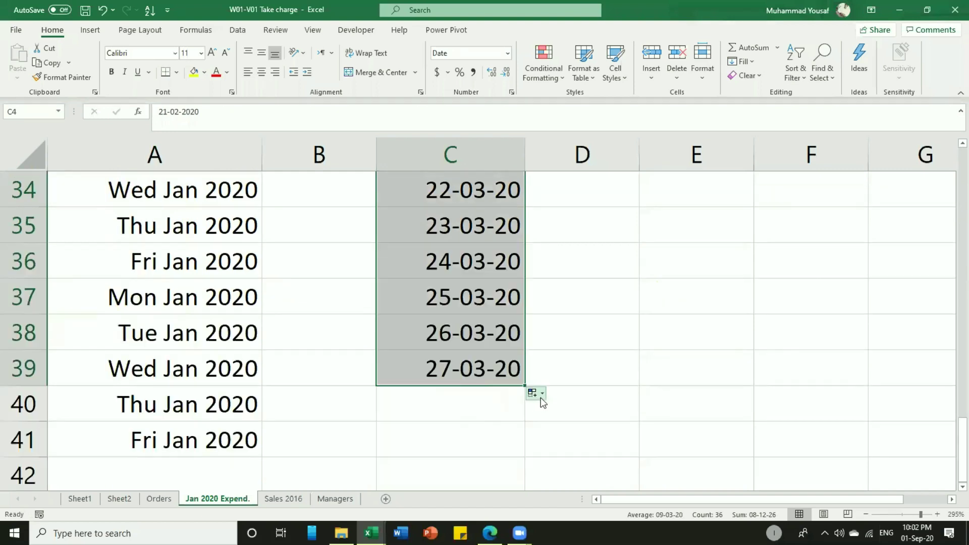
pyautogui.click(539, 396)
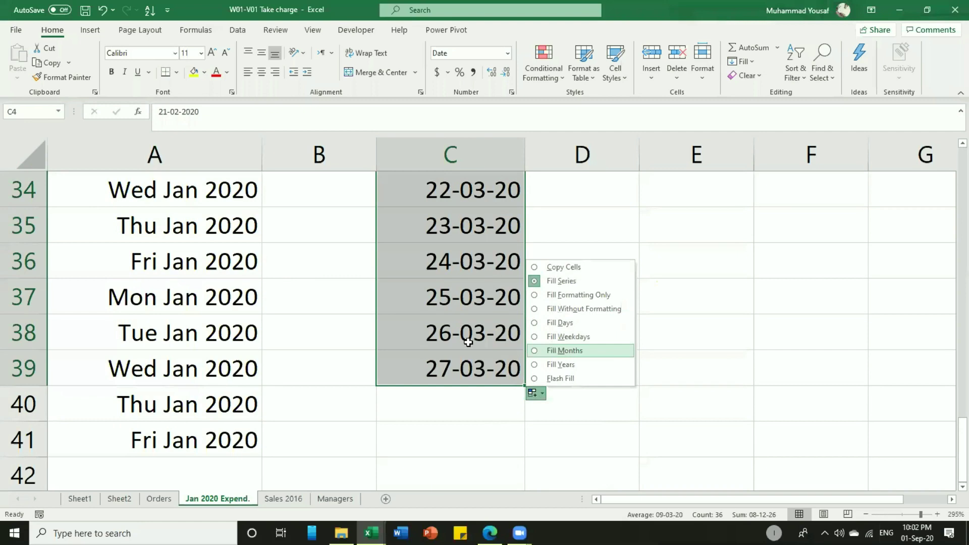
pyautogui.press('m')
pyautogui.scroll(1, 483, 321)
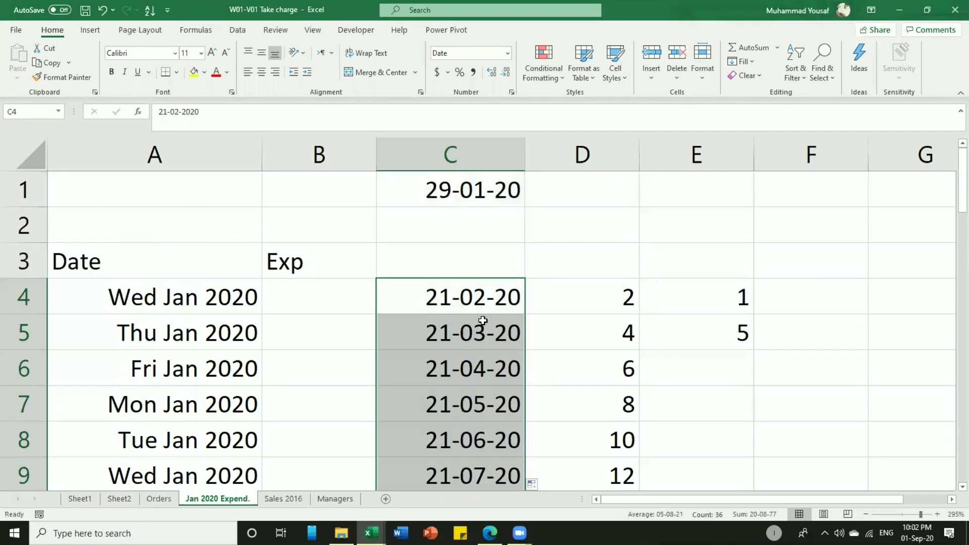
pyautogui.scroll(-3, 483, 321)
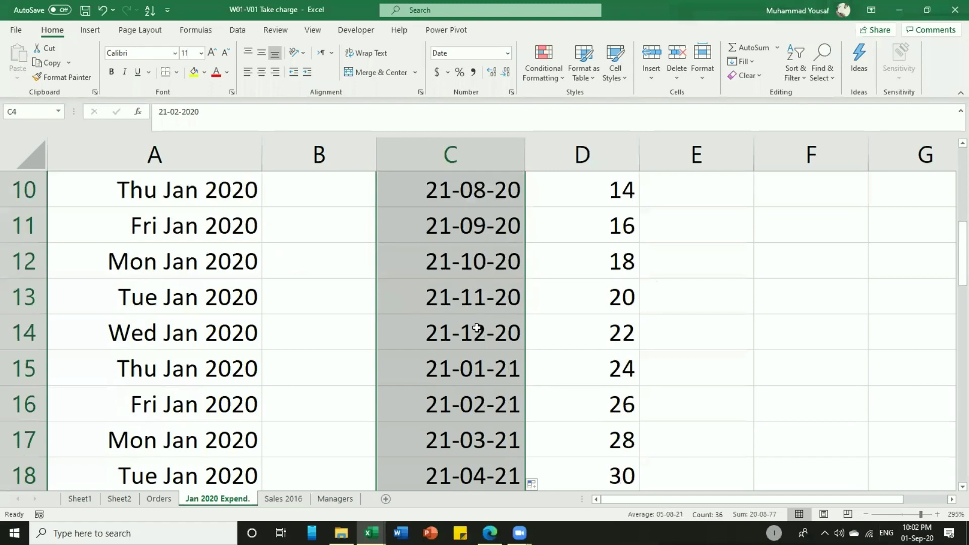
pyautogui.click(515, 372)
pyautogui.scroll(-1, 473, 283)
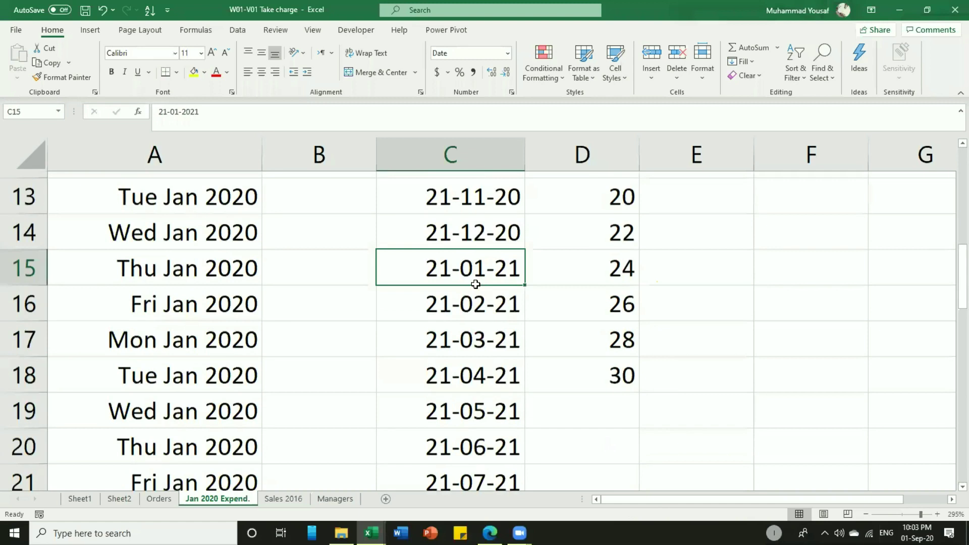
pyautogui.scroll(-5, 479, 346)
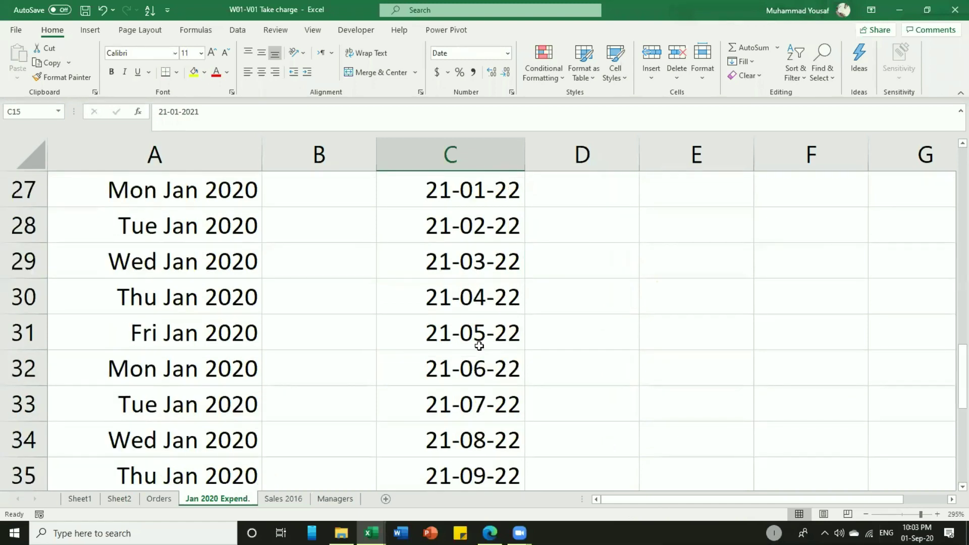
pyautogui.scroll(-4, 479, 346)
pyautogui.scroll(12, 479, 346)
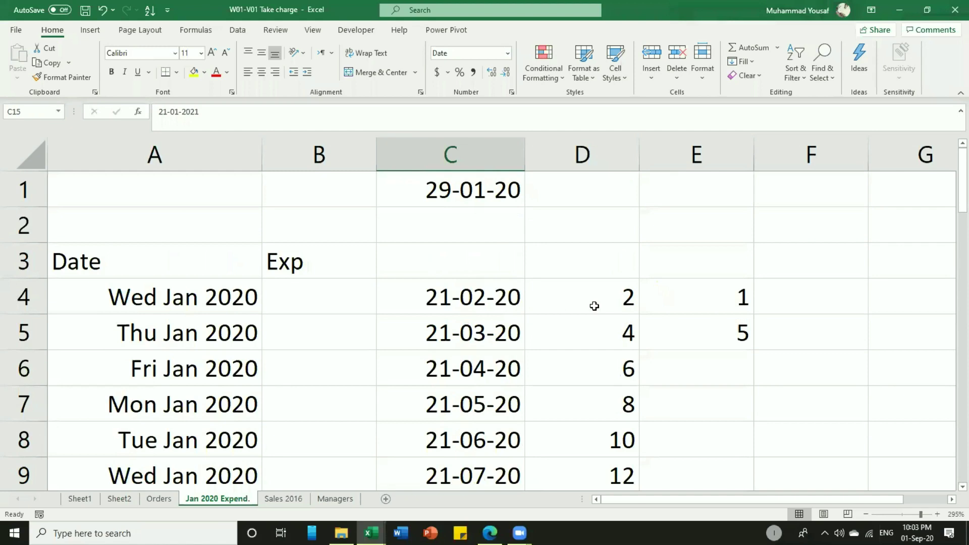
# Enter the odd numbers 3, 5 and 7 in cells E5 to E7.
pyautogui.click(595, 306)
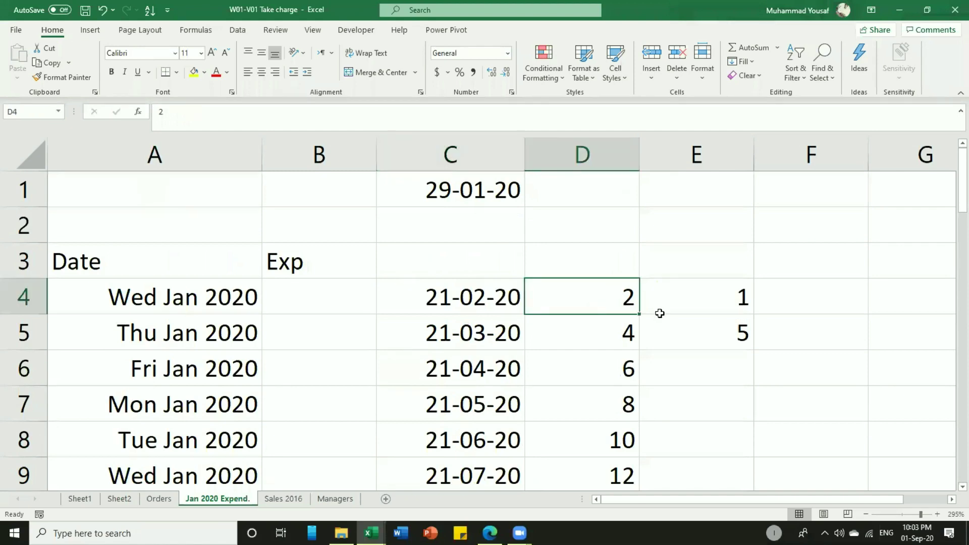
pyautogui.click(730, 322)
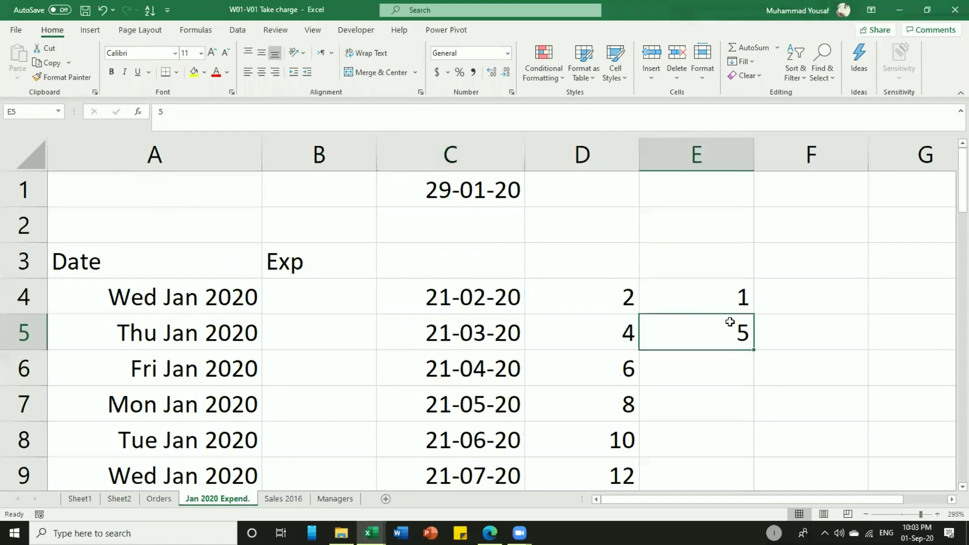
pyautogui.write('3')
pyautogui.press('Return')
pyautogui.write('5')
pyautogui.press('Return')
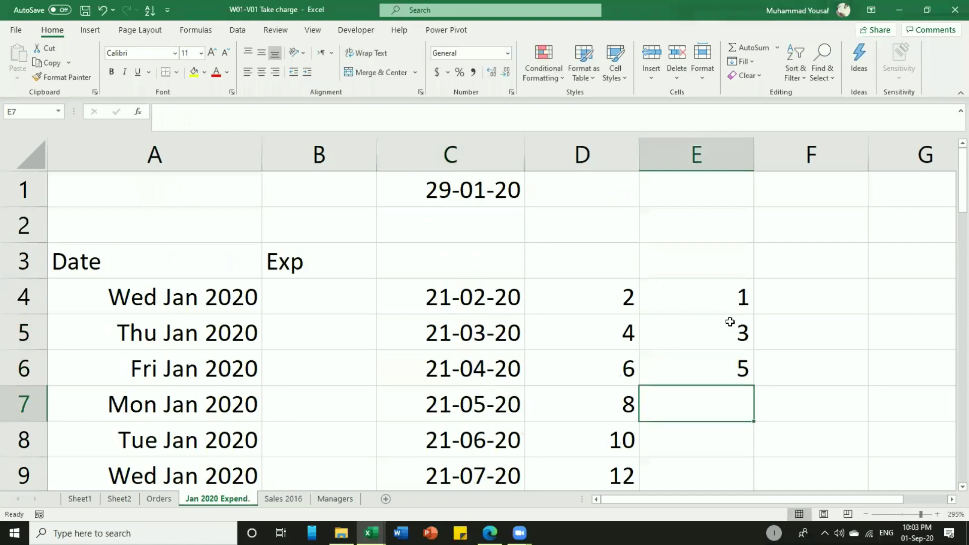
pyautogui.write('7')
pyautogui.press('Return')
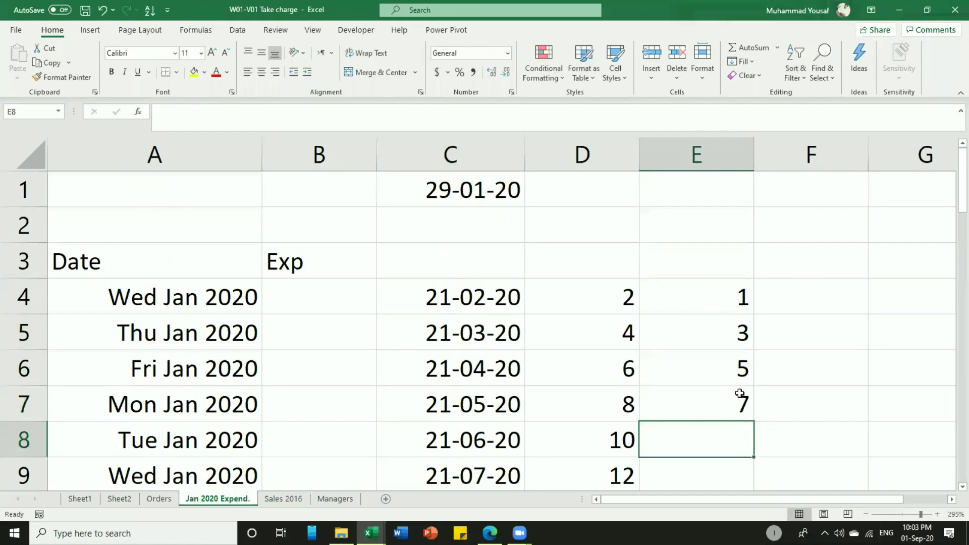
# Fill the odd-number series from E4:E7 down column E to row 37 and review the filled values.
pyautogui.moveTo(730, 299); pyautogui.dragTo(743, 406)
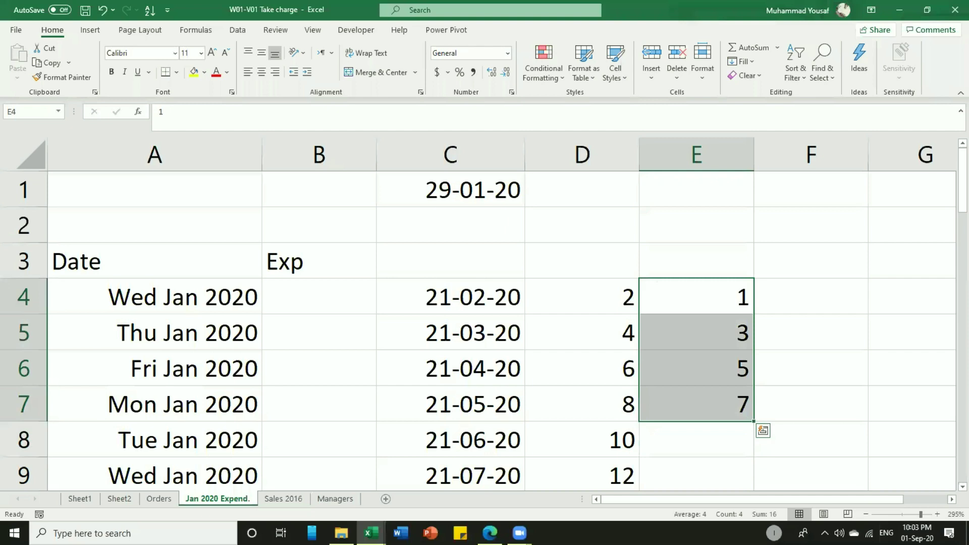
pyautogui.doubleClick(754, 421)
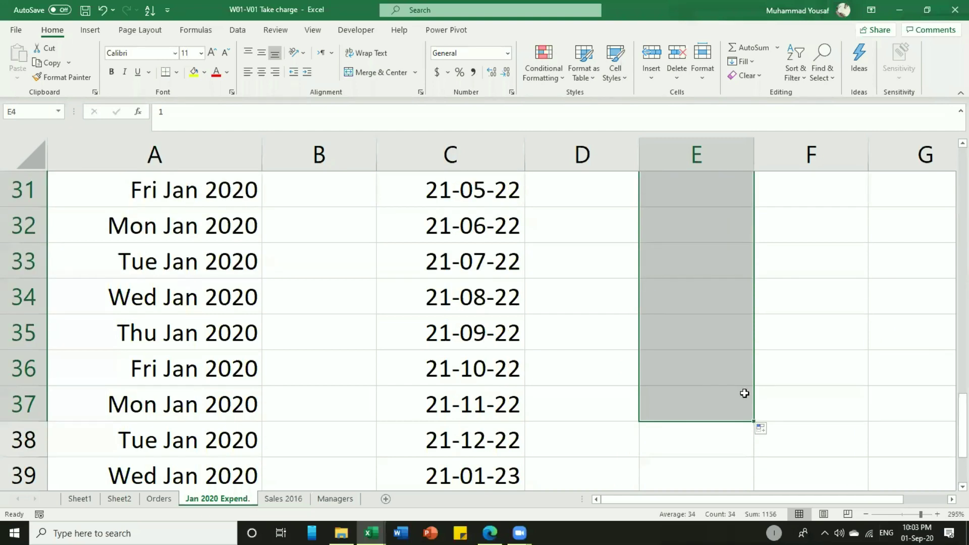
pyautogui.scroll(1, 745, 394)
pyautogui.scroll(8, 745, 394)
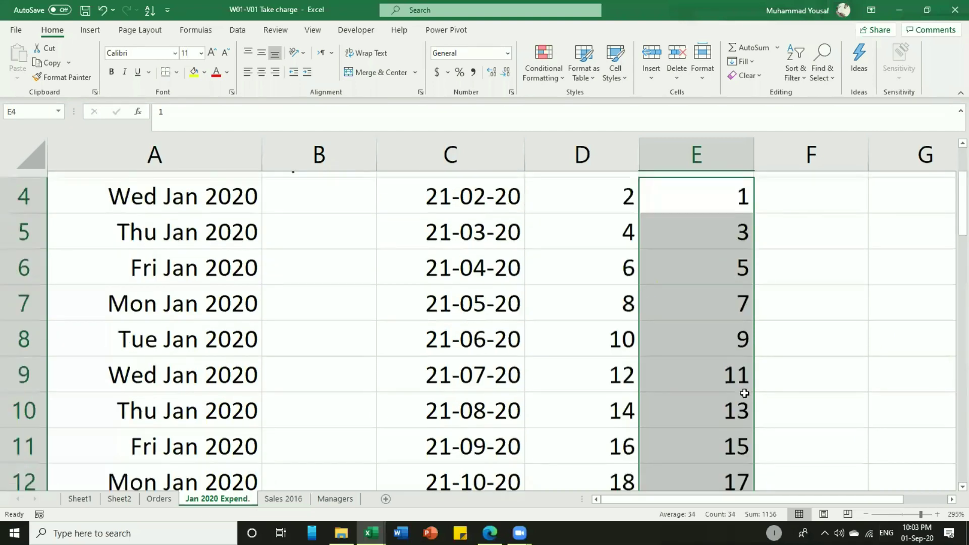
pyautogui.scroll(-1, 745, 393)
pyautogui.scroll(-1, 744, 393)
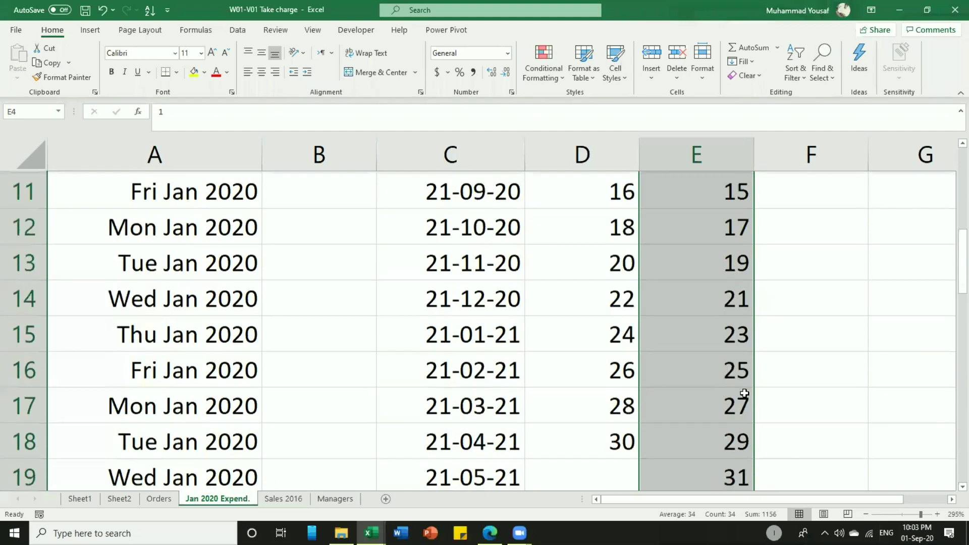
pyautogui.scroll(4, 826, 301)
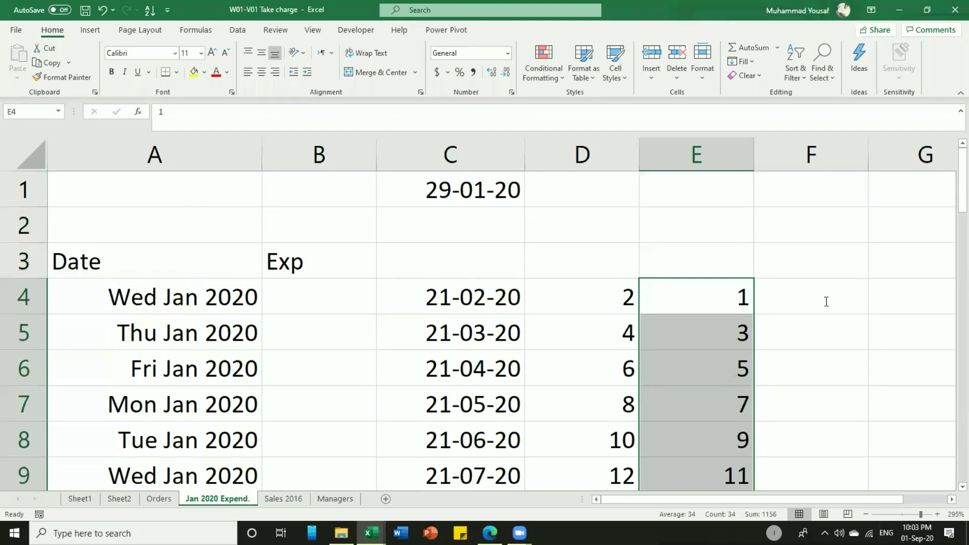
pyautogui.click(828, 296)
pyautogui.write('1')
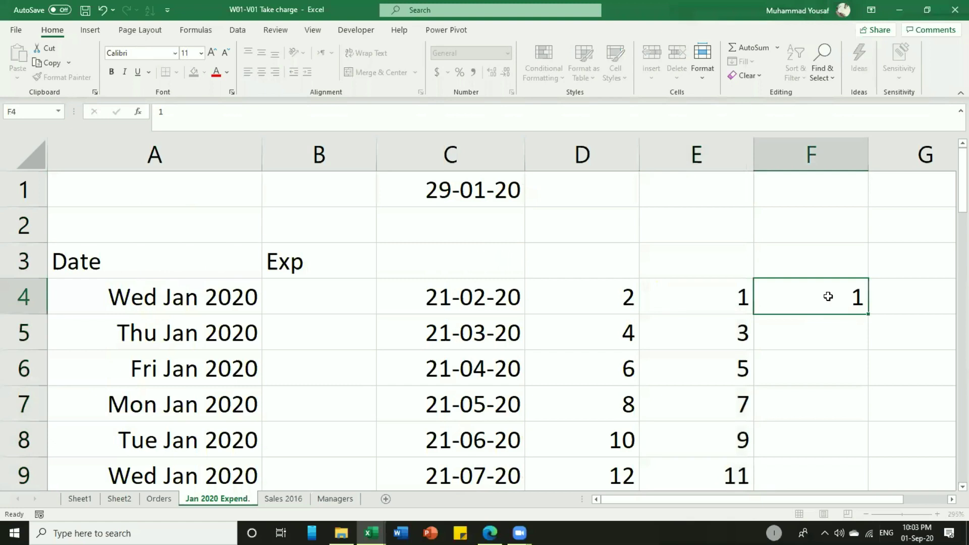
pyautogui.press('Return')
pyautogui.write('3')
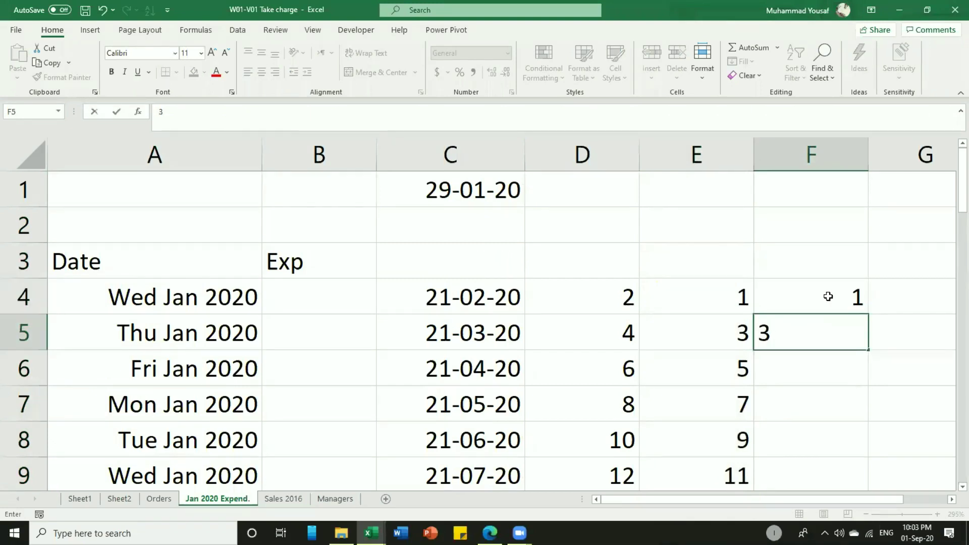
pyautogui.press('Escape')
pyautogui.hotkey('ctrl', 'z')
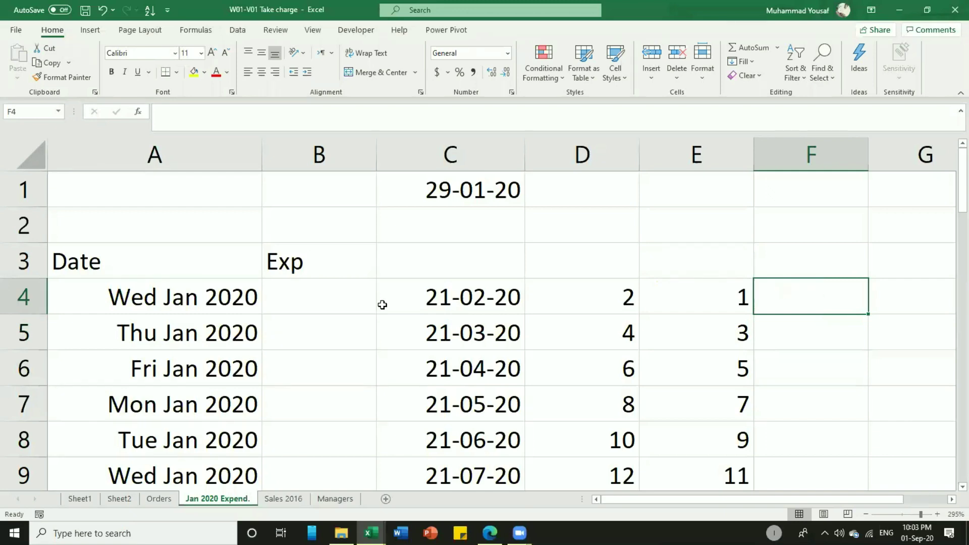
# Enter 01-ABC in cell B4, fill it down to B7 and view the available fill options.
pyautogui.click(294, 297)
pyautogui.write('02')
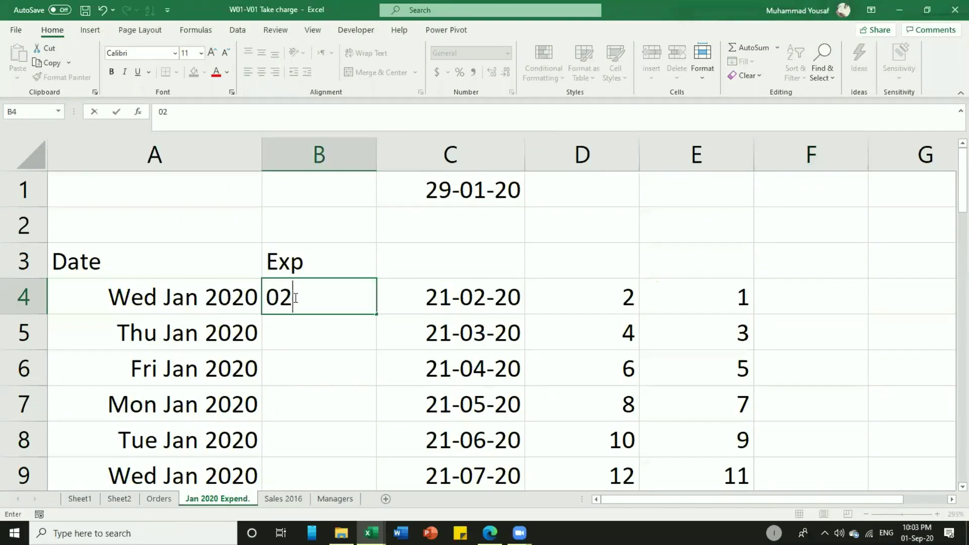
pyautogui.press('BackSpace')
pyautogui.write('1-ABC')
pyautogui.press('Return')
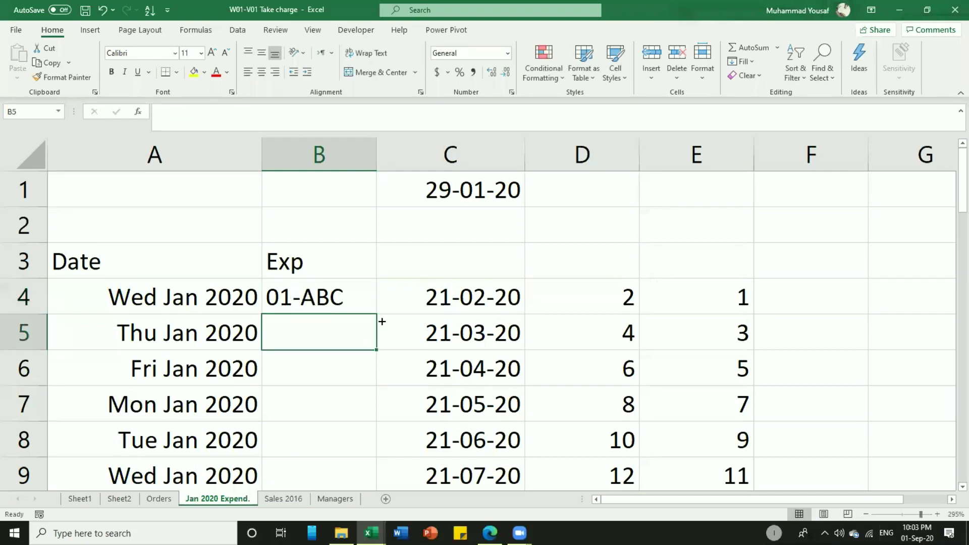
pyautogui.press('Up')
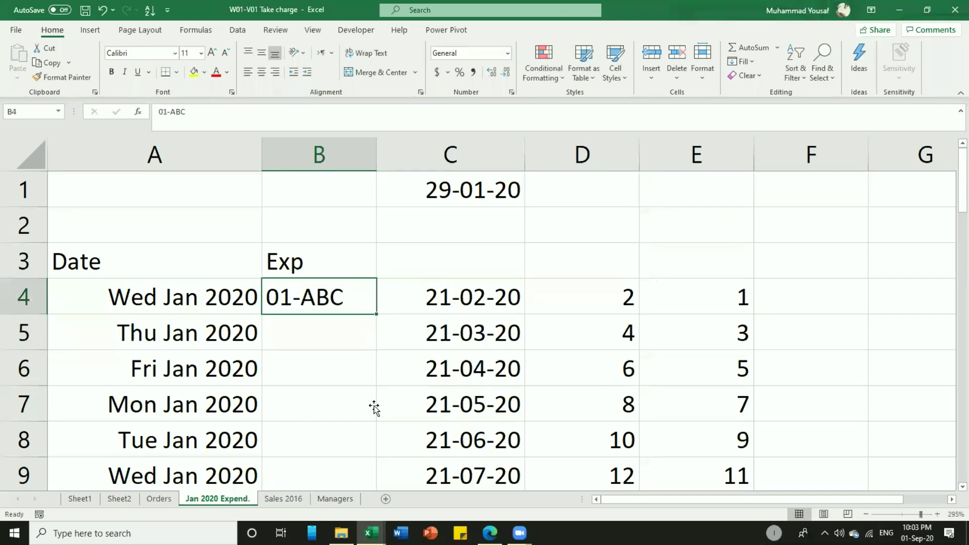
pyautogui.moveTo(375, 408); pyautogui.dragTo(374, 410)
pyautogui.click(386, 429)
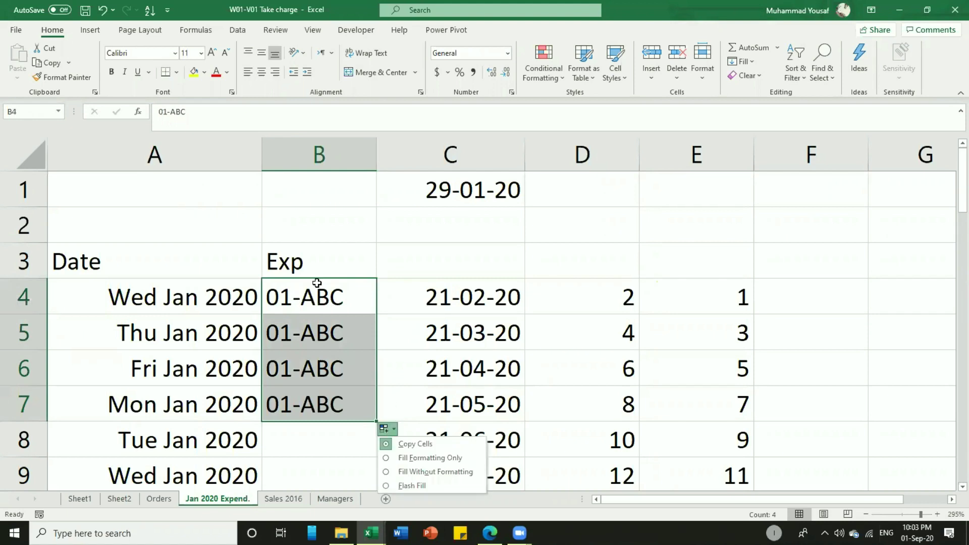
# Clear the 01-ABC entries from cells B4 to B7.
pyautogui.press('Right')
pyautogui.press('Down')
pyautogui.press('Down')
pyautogui.press('Down')
pyautogui.press('Left')
pyautogui.press('Up')
pyautogui.press('Up')
pyautogui.press('Up')
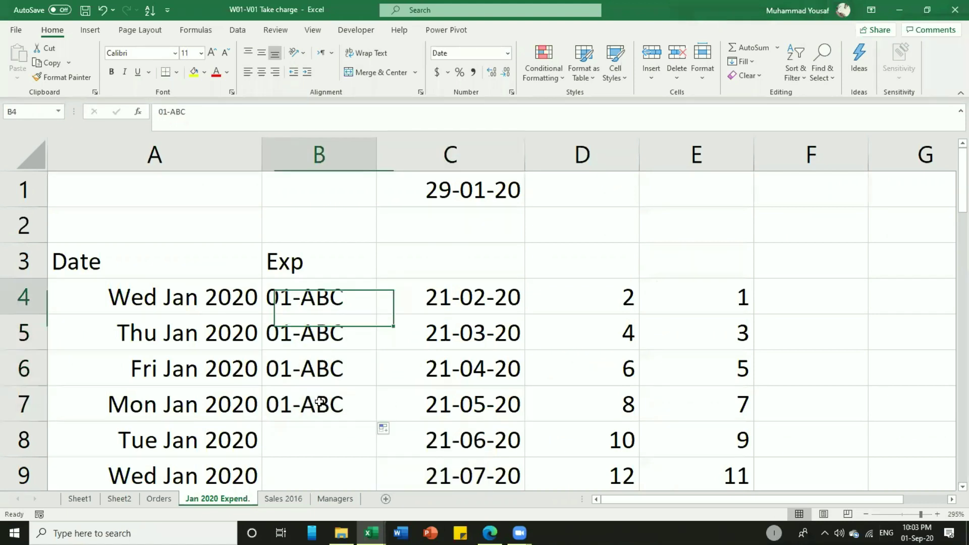
pyautogui.hotkey('shift', 'Down')
pyautogui.hotkey('shift', 'Down')
pyautogui.hotkey('shift', 'Down')
pyautogui.press('Delete')
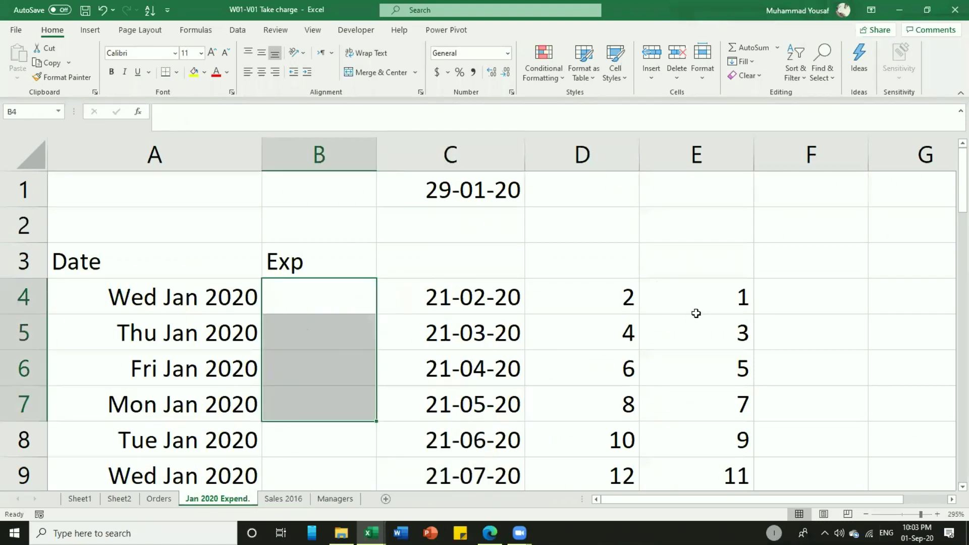
# Enter Jan in cell B4 and fill the month-name series down column B to row 23.
pyautogui.click(321, 295)
pyautogui.write('Jan')
pyautogui.press('Return')
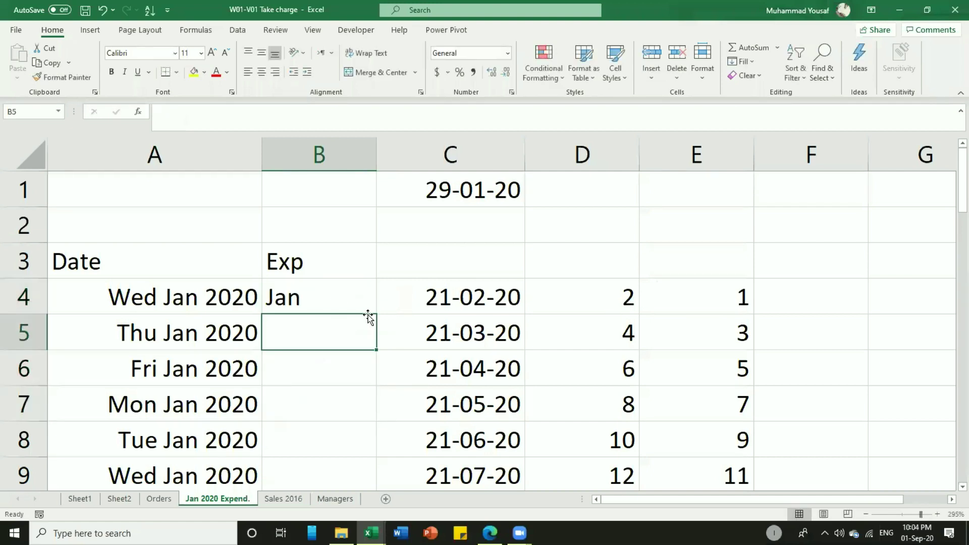
pyautogui.press('Up')
pyautogui.moveTo(373, 399); pyautogui.dragTo(374, 371)
pyautogui.scroll(2, 375, 371)
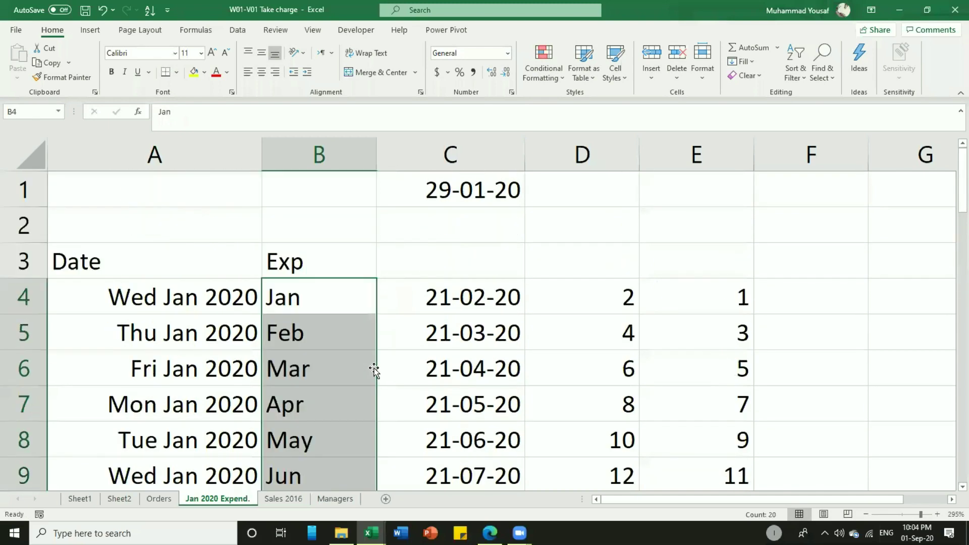
# Replace B4 with Mon and fill the weekday-name series down column B to row 40.
pyautogui.click(336, 298)
pyautogui.write('Mon')
pyautogui.moveTo(376, 314); pyautogui.dragTo(367, 400)
pyautogui.scroll(11, 368, 400)
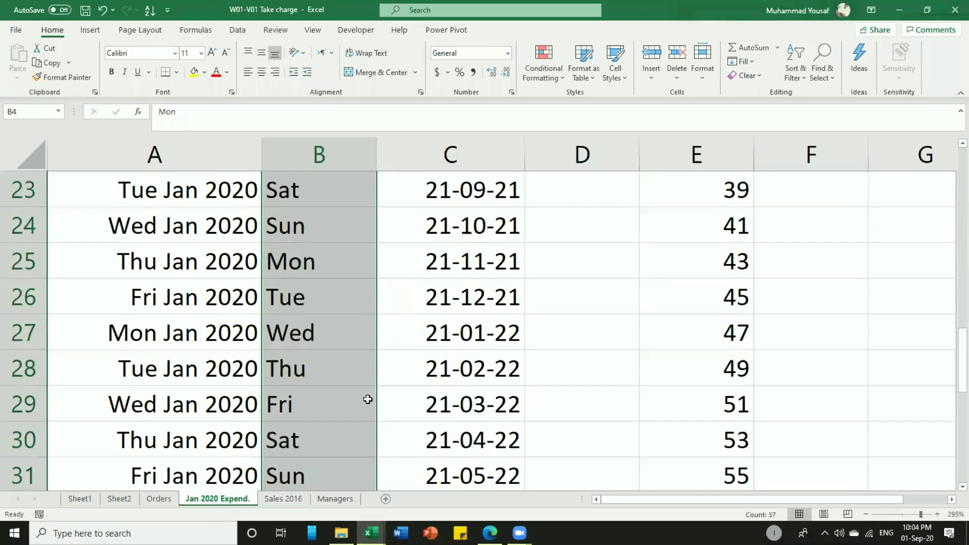
pyautogui.click(400, 357)
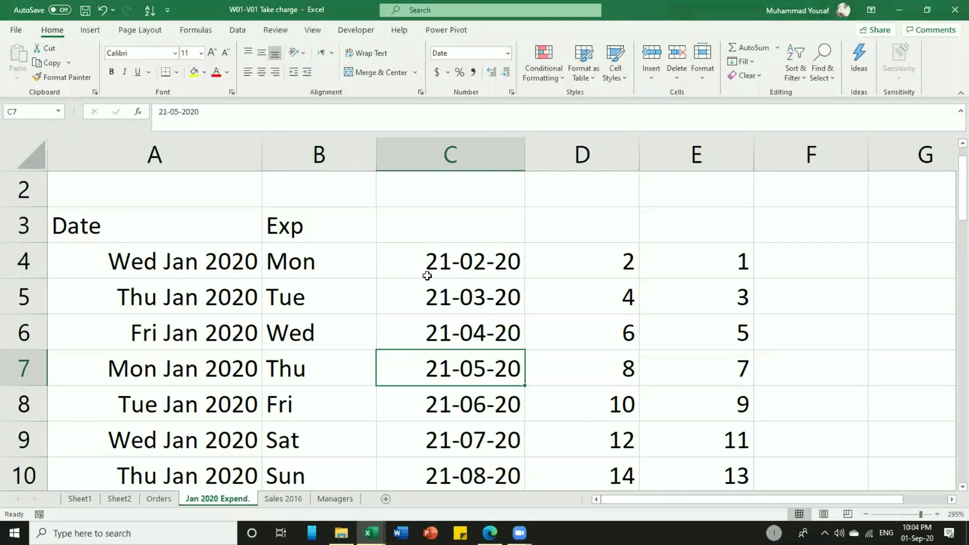
# Open the Custom Lists editor from the advanced Excel options.
pyautogui.click(15, 31)
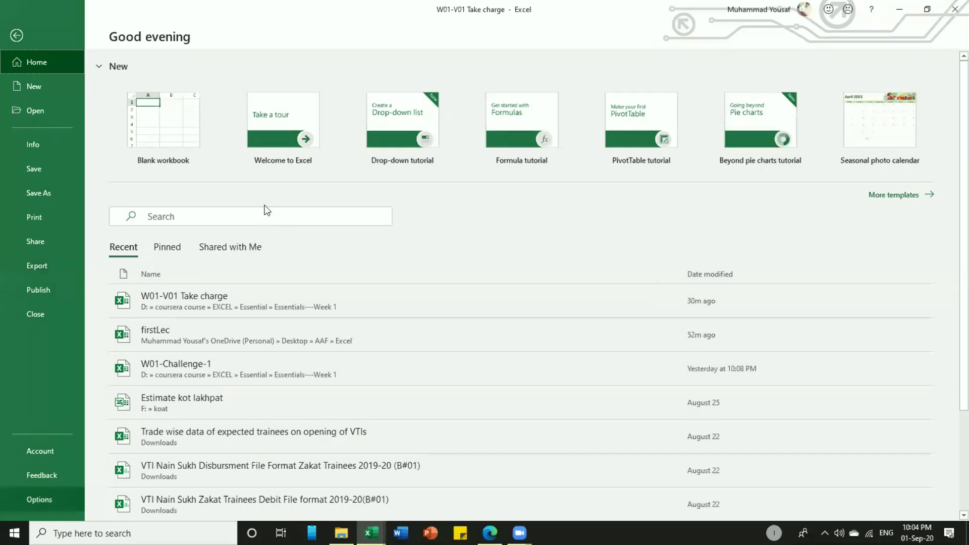
pyautogui.press('Escape')
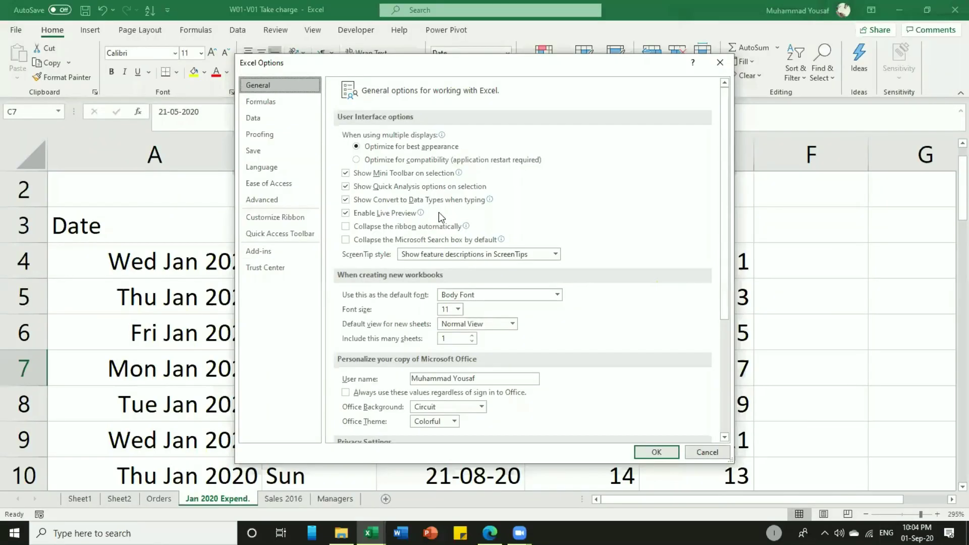
pyautogui.scroll(-3, 274, 205)
pyautogui.click(275, 202)
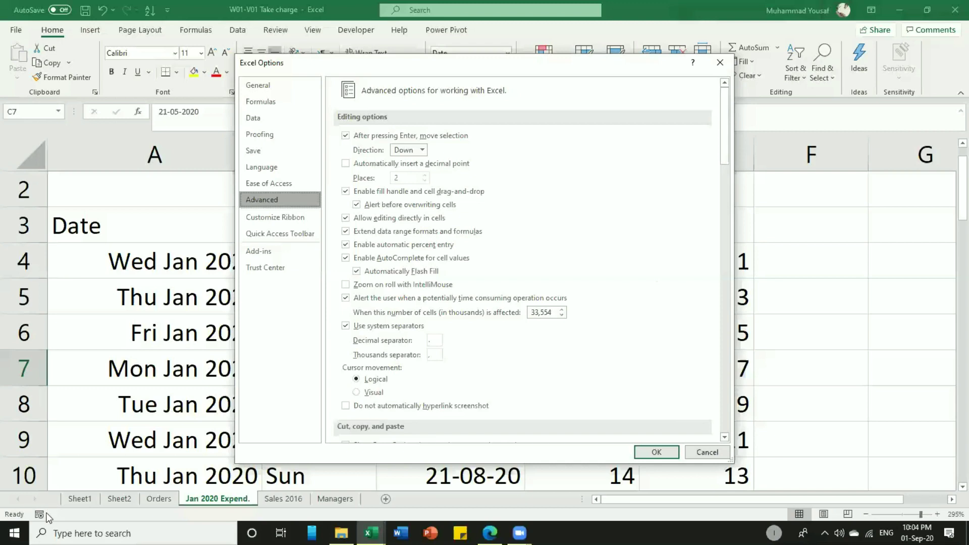
pyautogui.press('Escape')
pyautogui.press('Return')
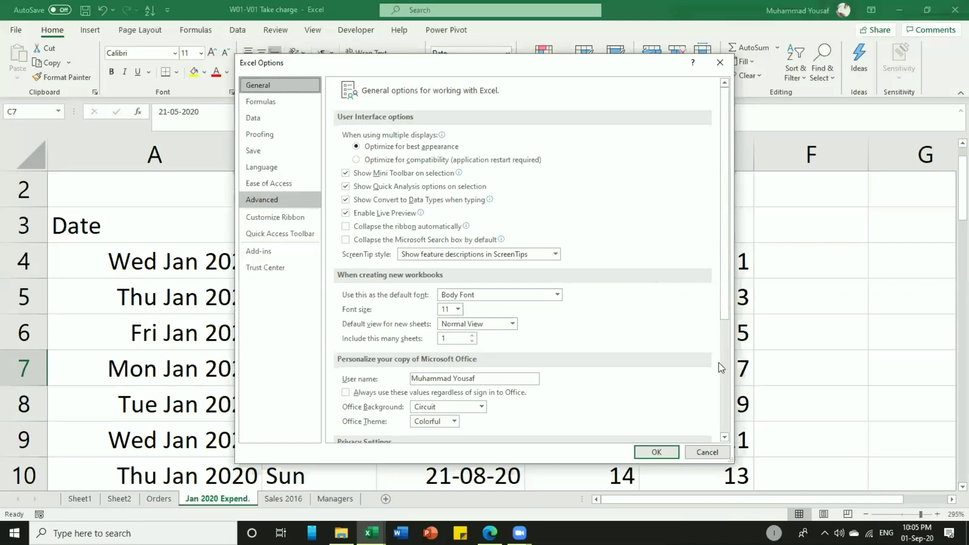
pyautogui.scroll(-20, 717, 404)
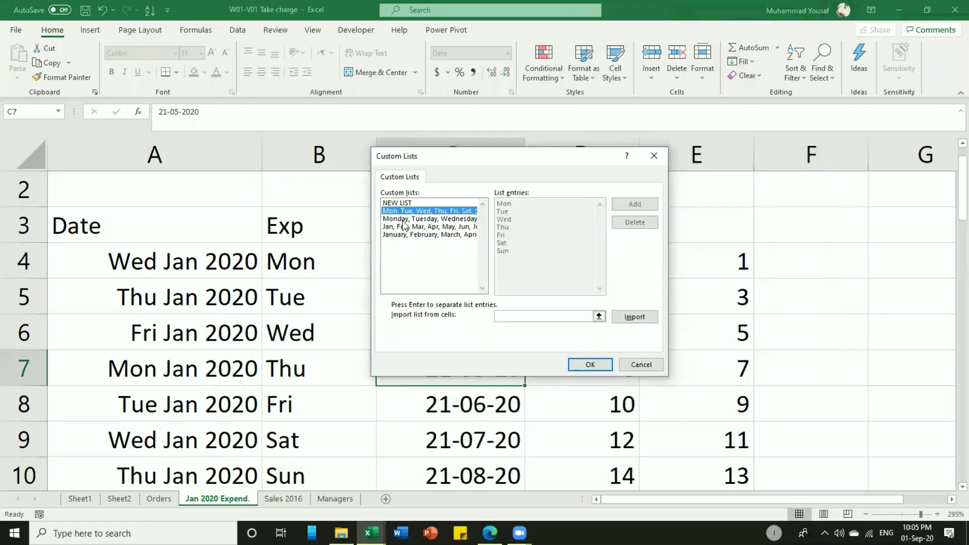
# Look through the built-in weekday and month lists, and enter Fruits, Banana, Orange, Apple and Mango as the entries of a new list.
pyautogui.click(454, 219)
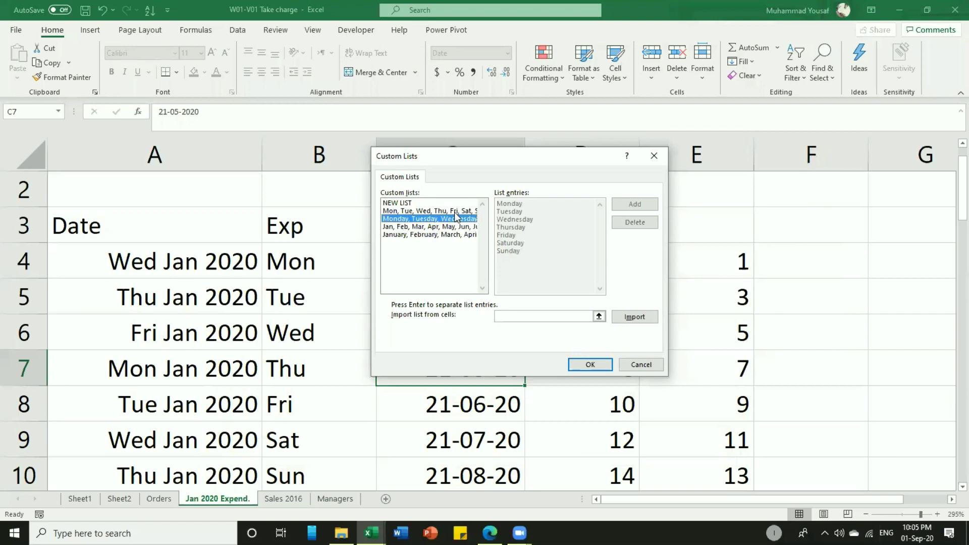
pyautogui.click(409, 227)
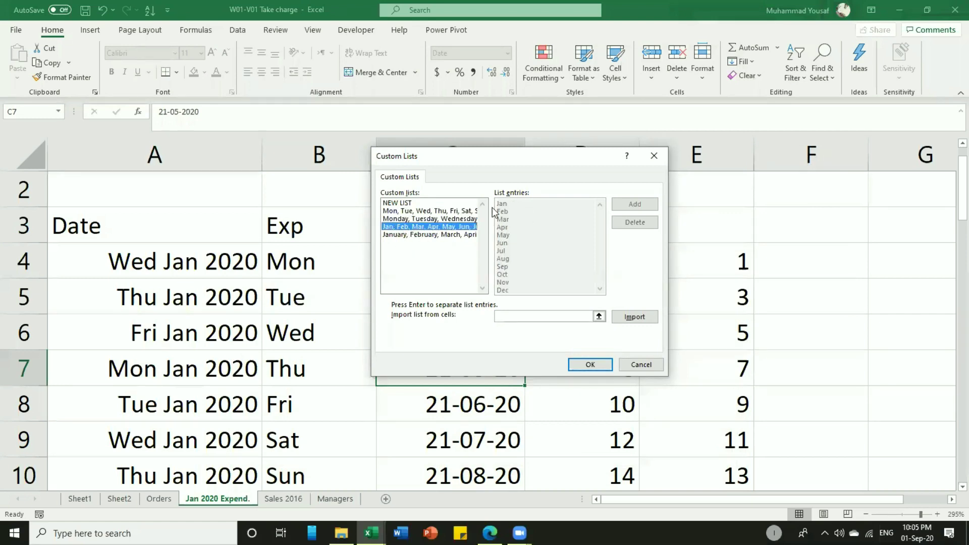
pyautogui.click(396, 235)
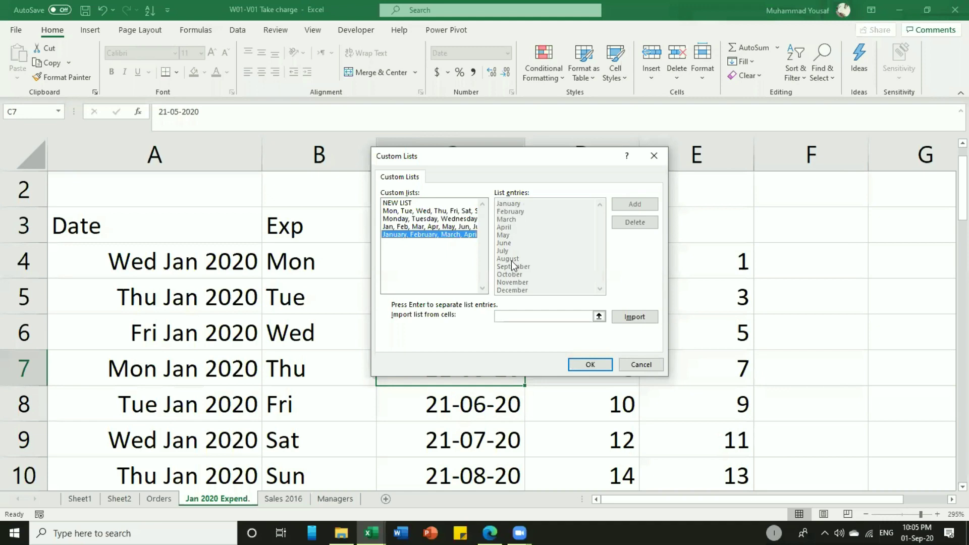
pyautogui.click(398, 204)
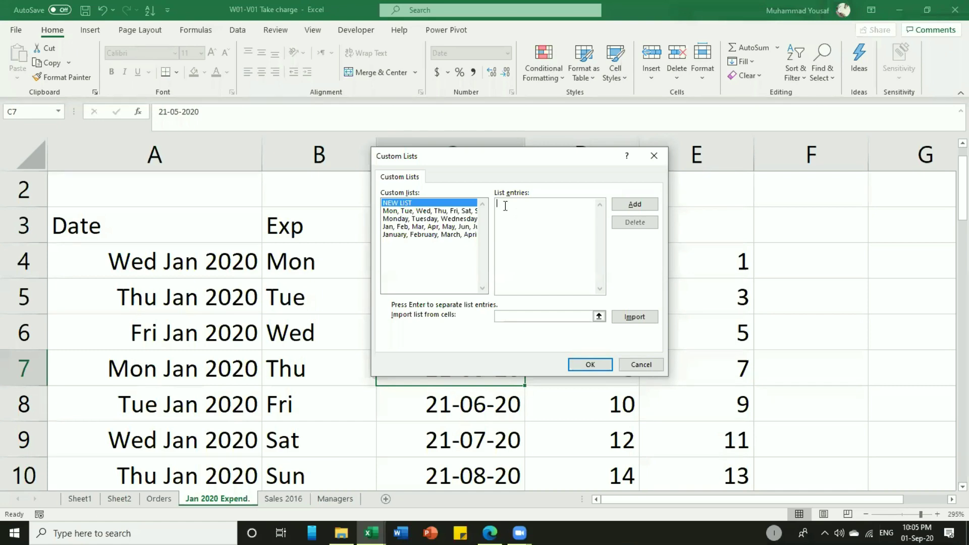
pyautogui.write('F')
pyautogui.write('ri')
pyautogui.write('uits')
pyautogui.press('Return')
pyautogui.write('Banana')
pyautogui.press('Return')
pyautogui.write('Orange')
pyautogui.press('Return')
pyautogui.write('Apple')
pyautogui.press('Return')
pyautogui.write('Mango')
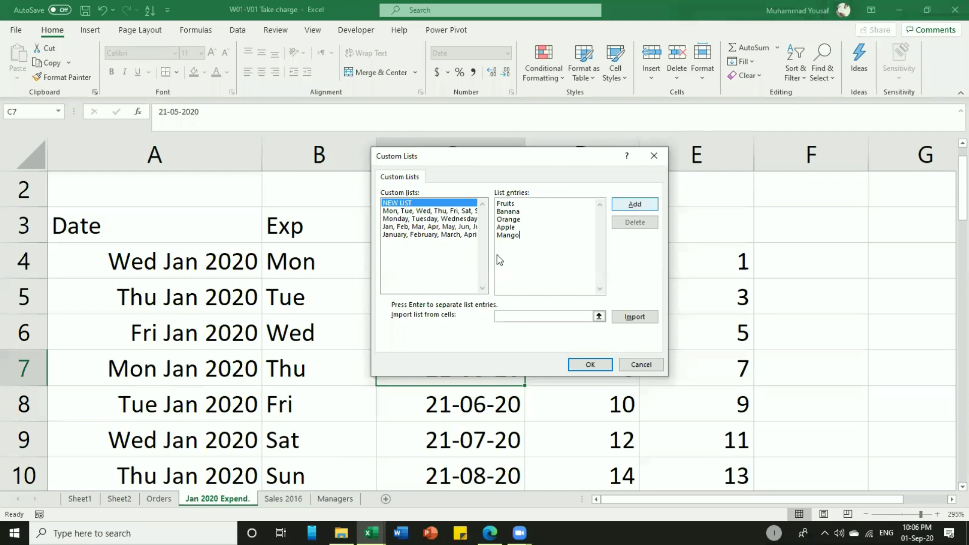
# Add the fruit entries as a custom list and accept the open settings to return to the sheet.
pyautogui.hotkey('alt', 'a')
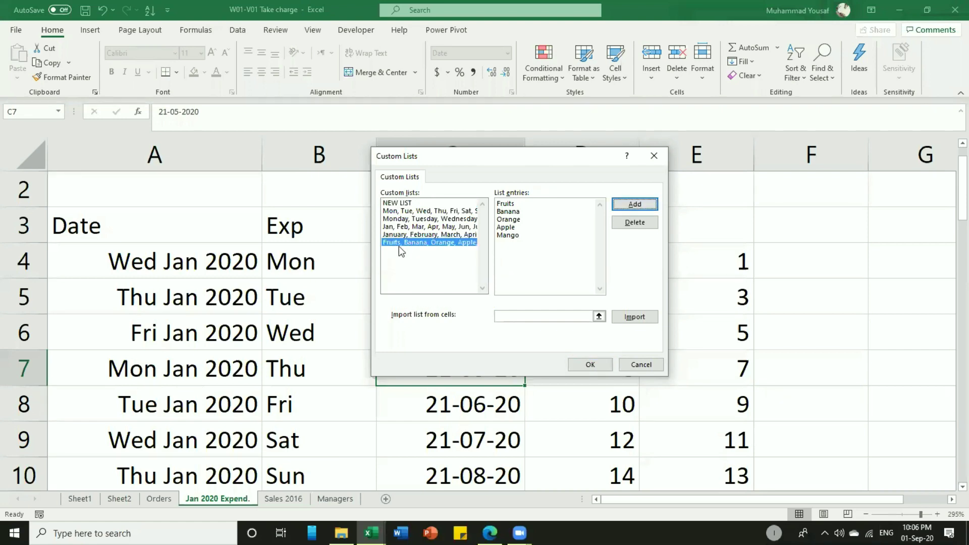
pyautogui.click(588, 366)
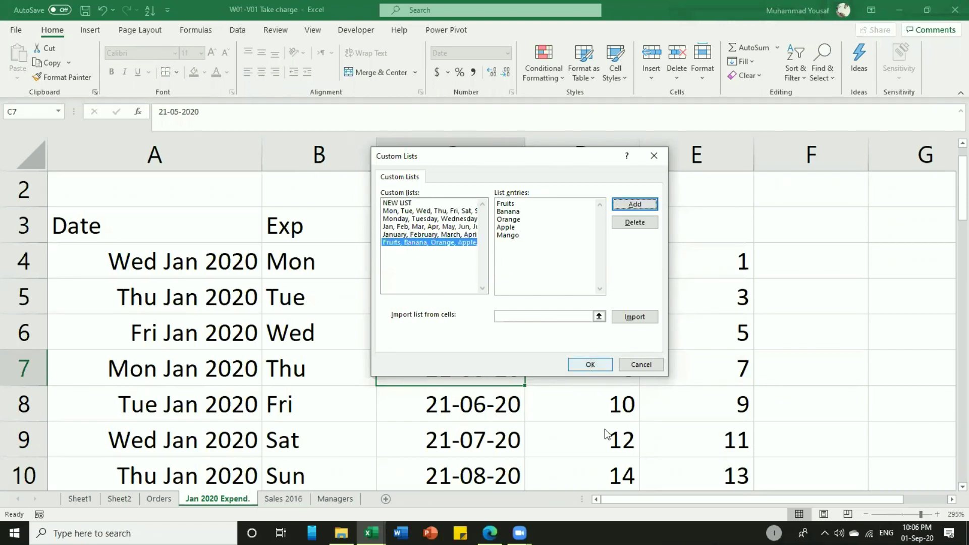
pyautogui.press('Return')
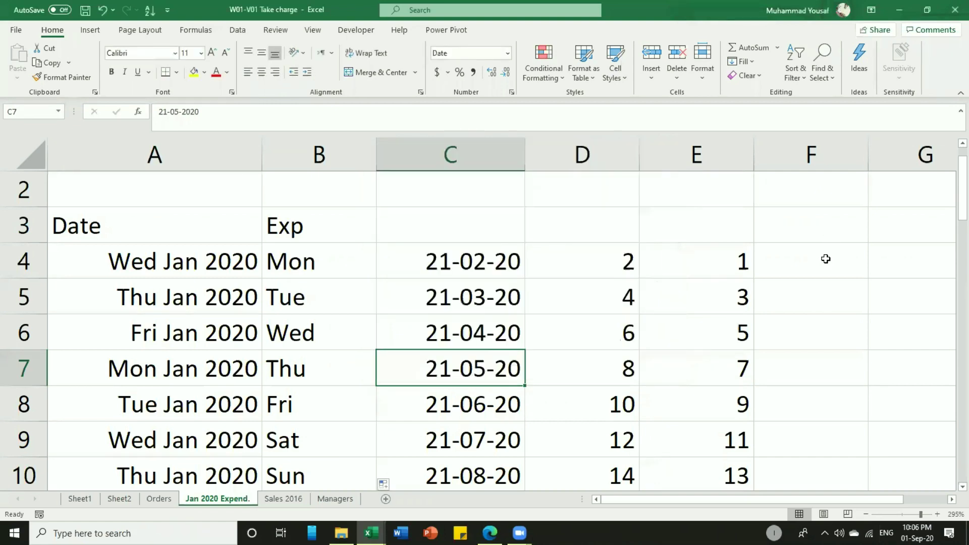
# Enter Fruits in cell F4 and fill the custom fruit series down to F9.
pyautogui.click(828, 260)
pyautogui.write('Fruit')
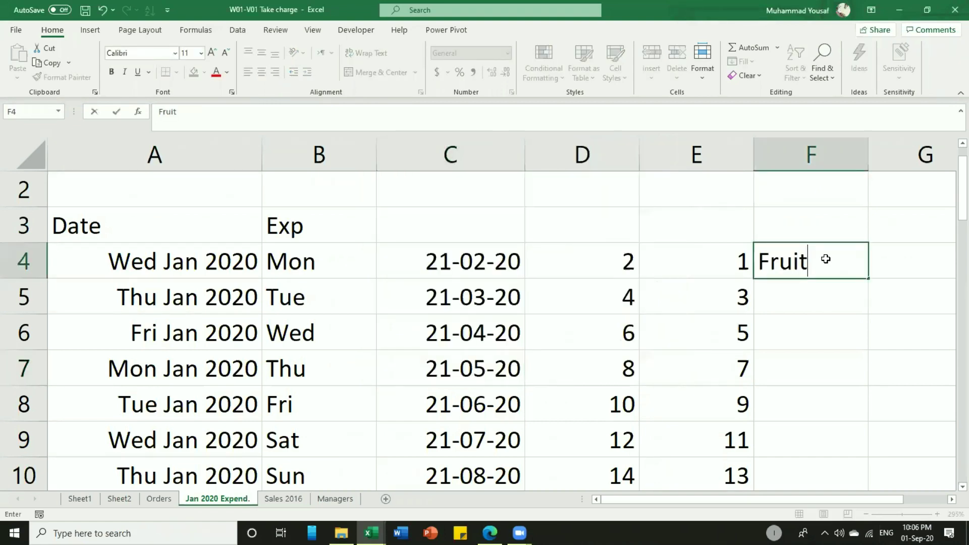
pyautogui.write('s')
pyautogui.press('Return')
pyautogui.click(826, 259)
pyautogui.moveTo(869, 279); pyautogui.dragTo(864, 447)
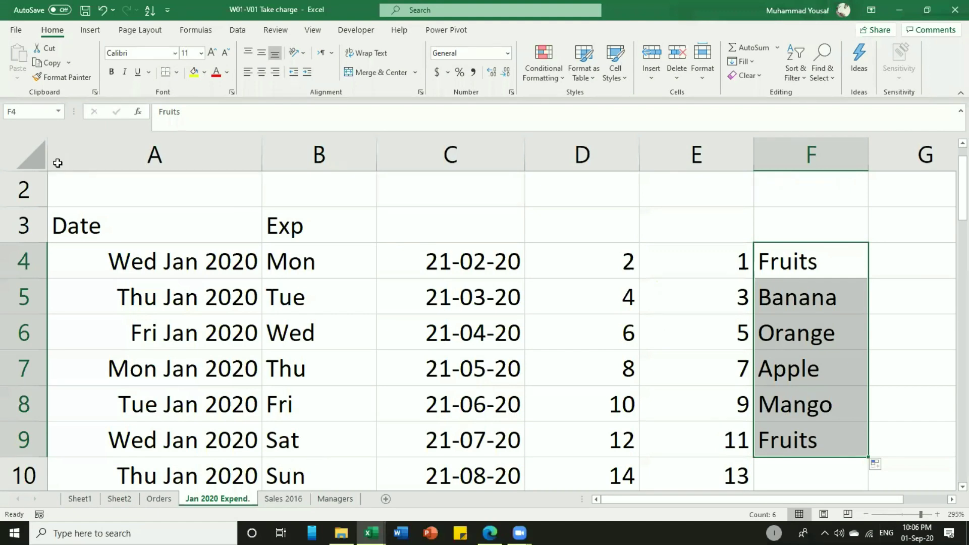
# Insert a new worksheet, enter Fruits in cell B1 and fill the fruit series down column B.
pyautogui.hotkey('shift', 'F11')
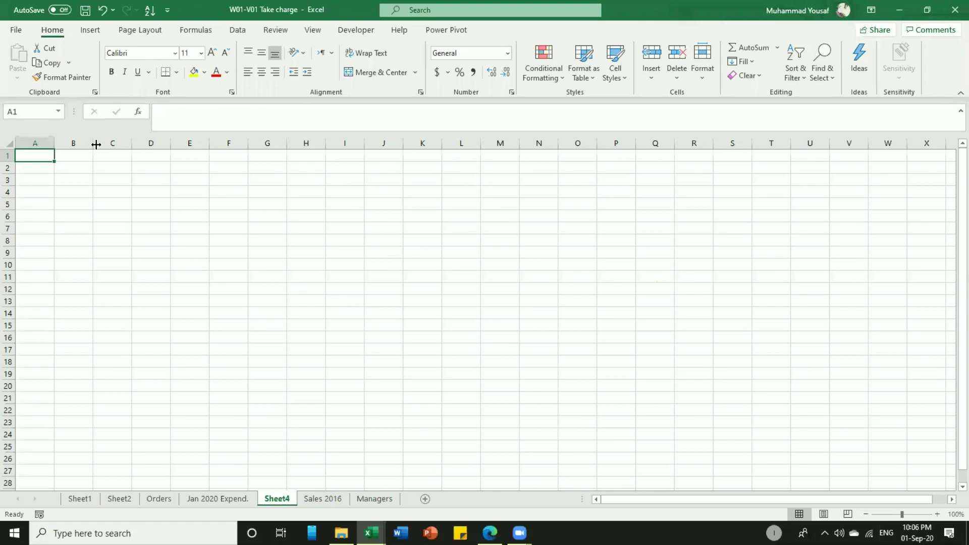
pyautogui.moveTo(96, 145); pyautogui.dragTo(96, 144)
pyautogui.write('Fruits')
pyautogui.moveTo(96, 162); pyautogui.dragTo(98, 345)
pyautogui.click(153, 265)
# Insert another worksheet, enter Fruits in cell A1 and fill the fruit series down to A11.
pyautogui.click(419, 500)
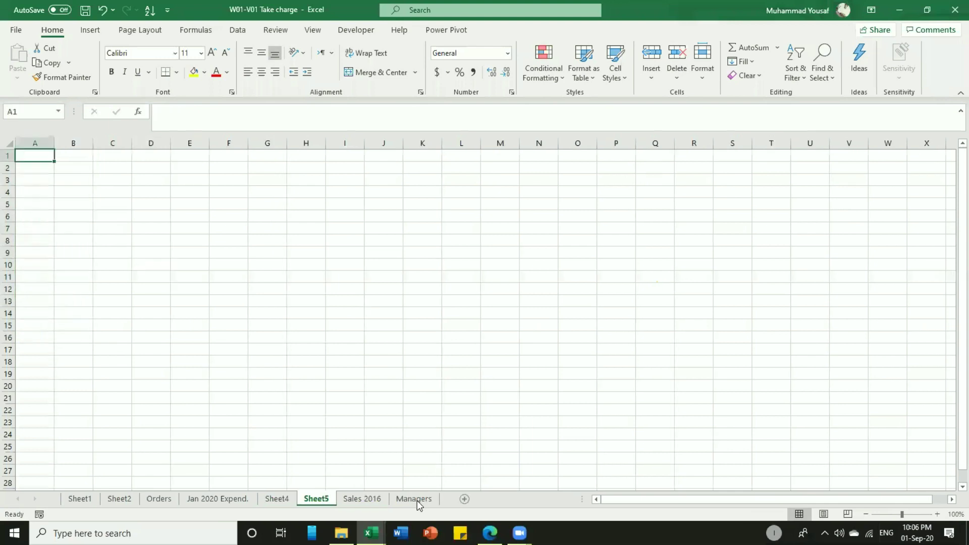
pyautogui.write('Fruit')
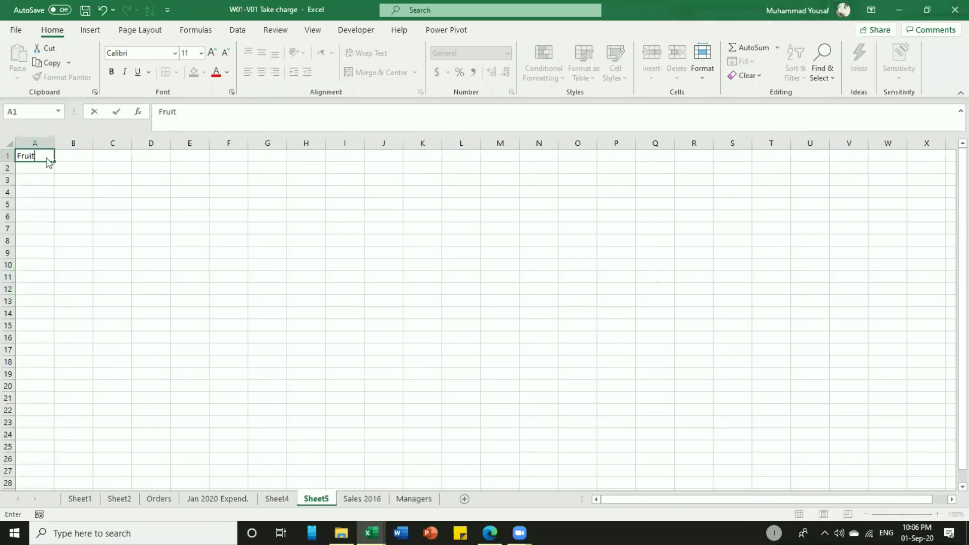
pyautogui.write('s')
pyautogui.moveTo(52, 162); pyautogui.dragTo(53, 280)
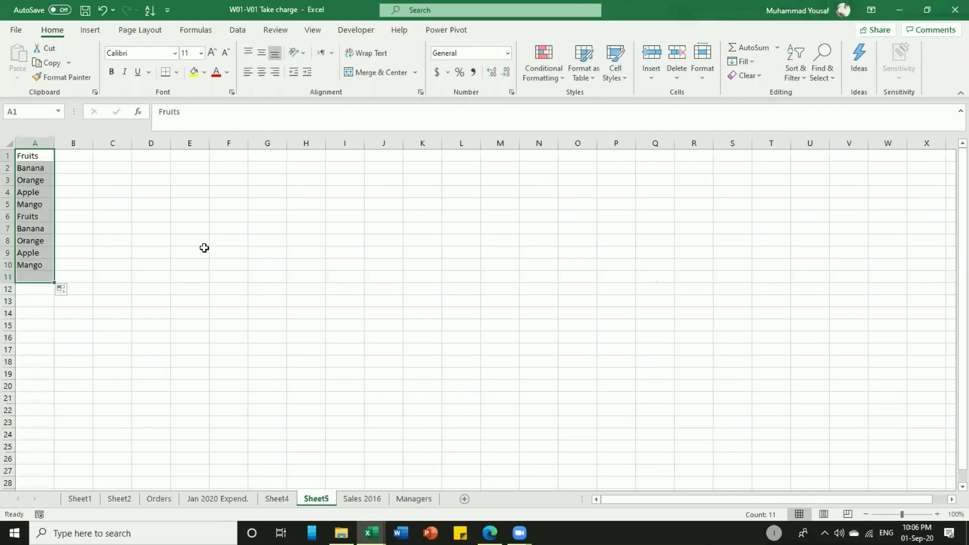
pyautogui.click(205, 251)
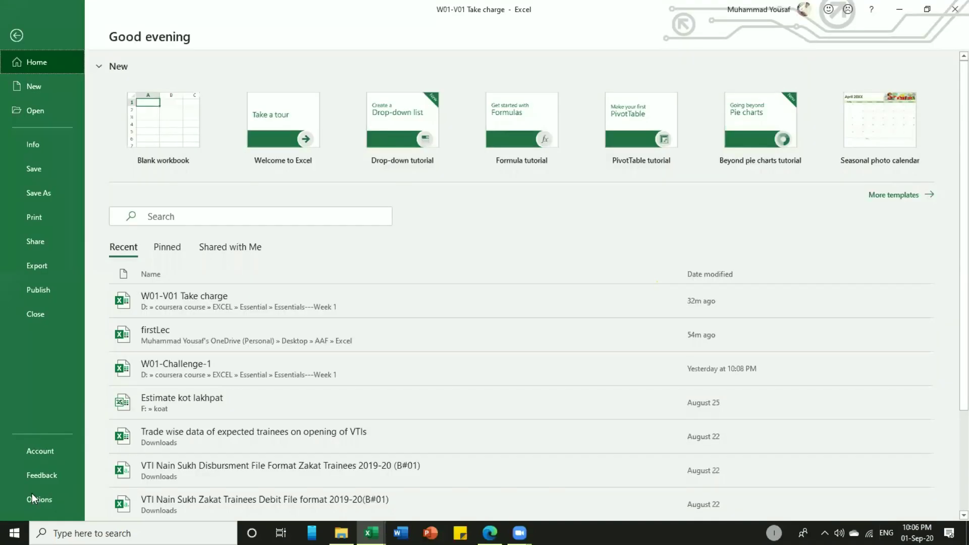
# Reopen the Custom Lists editor from the advanced Excel options.
pyautogui.click(32, 493)
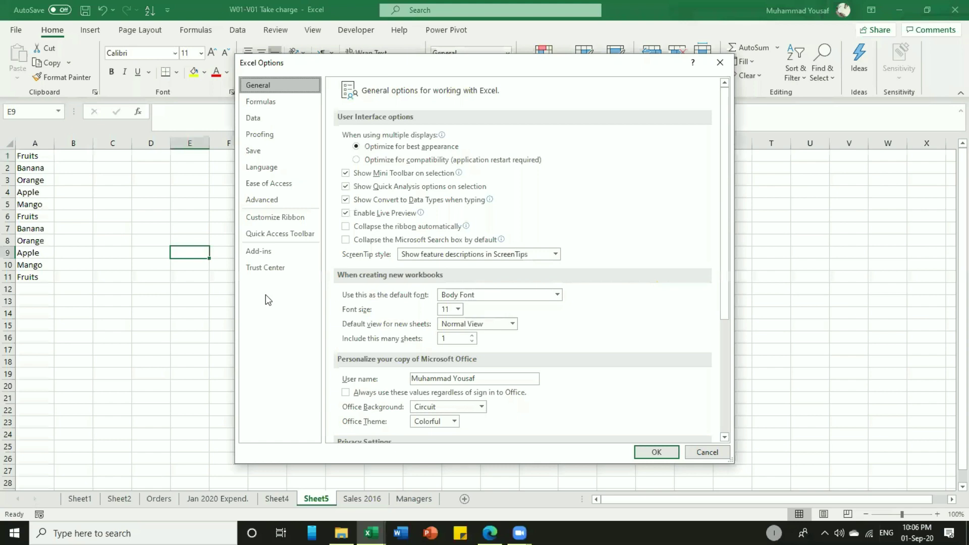
pyautogui.click(275, 199)
pyautogui.moveTo(726, 115); pyautogui.dragTo(717, 420)
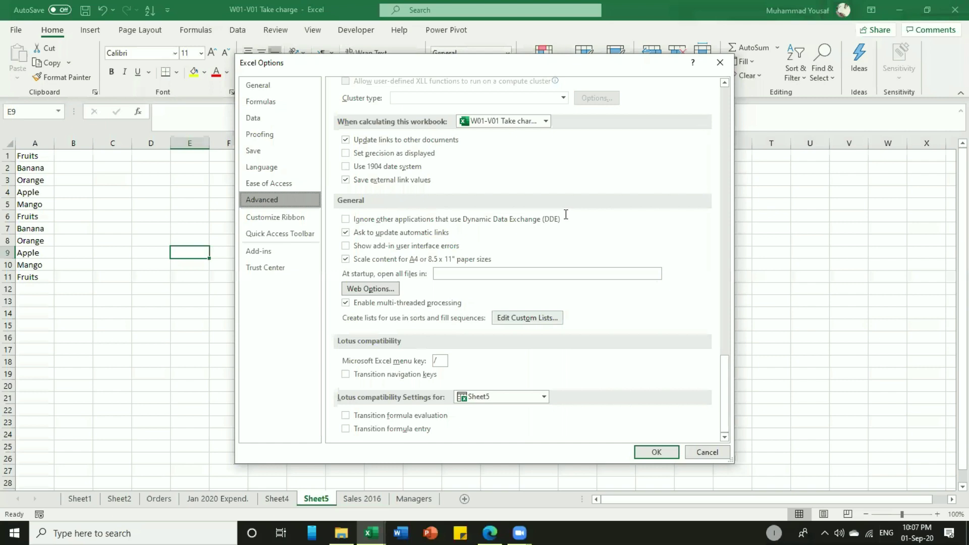
pyautogui.press('Escape')
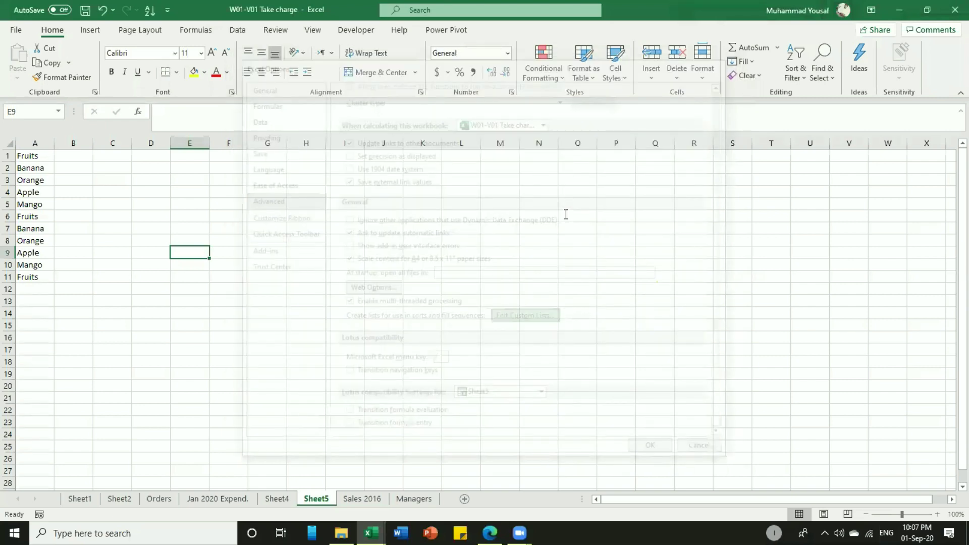
# Create a new custom list with the entries A, B, C, D, E, F and G, and accept the Excel options.
pyautogui.write('A')
pyautogui.press('Return')
pyautogui.write('B')
pyautogui.press('Return')
pyautogui.write('C')
pyautogui.press('Return')
pyautogui.write('D')
pyautogui.press('Return')
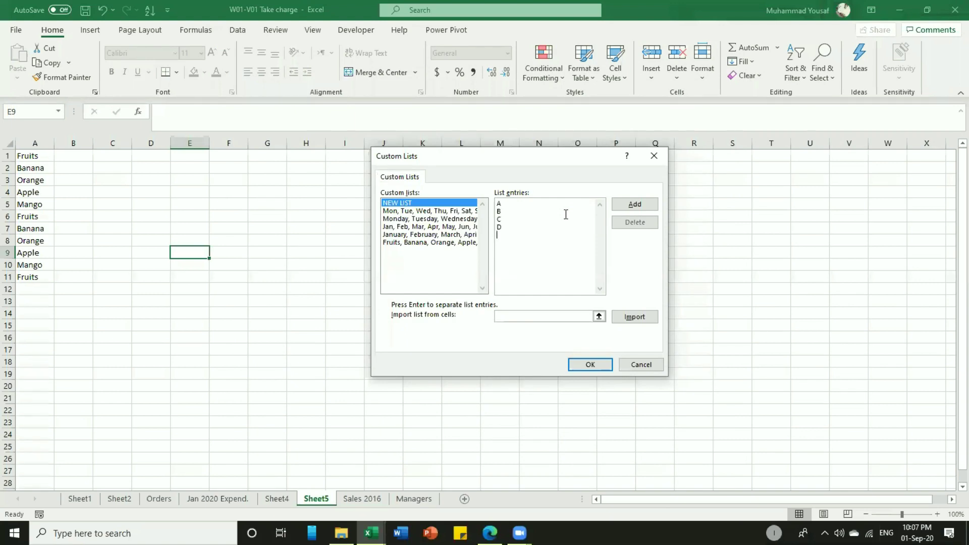
pyautogui.write('E')
pyautogui.press('Return')
pyautogui.write('F')
pyautogui.press('Return')
pyautogui.write('G')
pyautogui.press('Return')
pyautogui.click(574, 365)
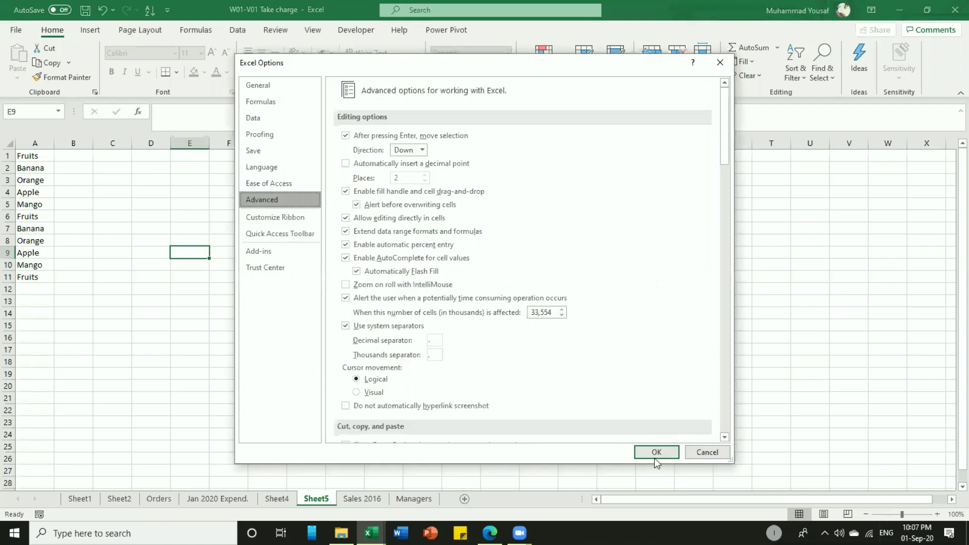
pyautogui.click(652, 458)
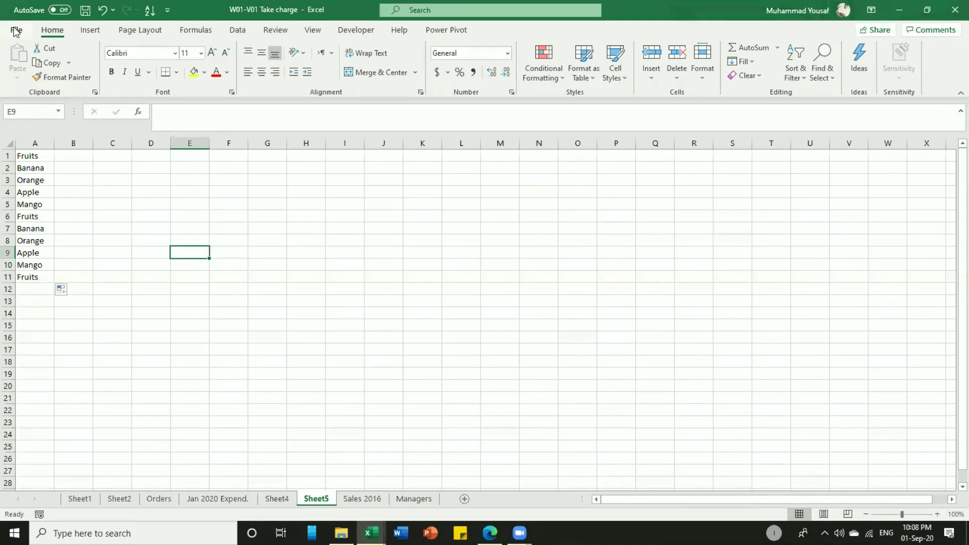
# Enter A in cell G1 of Sheet5 and fill the custom letter series down to G13.
pyautogui.click(264, 154)
pyautogui.write('A')
pyautogui.press('Return')
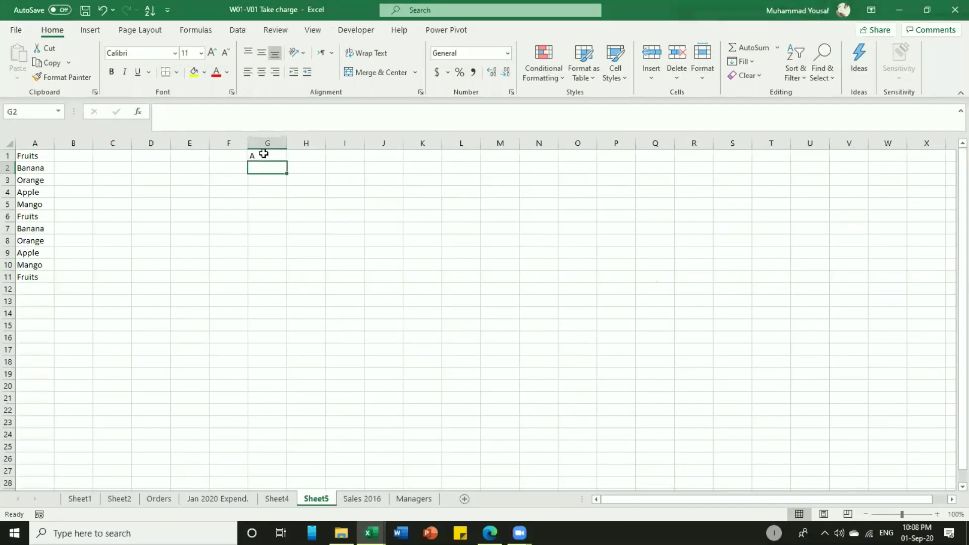
pyautogui.click(275, 157)
pyautogui.moveTo(287, 161); pyautogui.dragTo(287, 306)
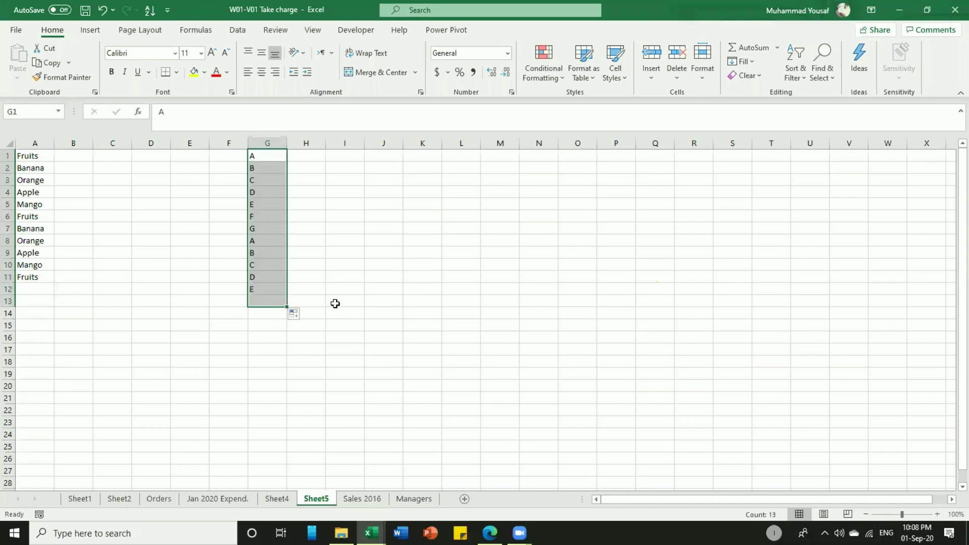
pyautogui.click(366, 302)
# Enter Mon and Wed in cells J1 and J2 and fill the every-second-day series down to J12.
pyautogui.click(393, 160)
pyautogui.write('Mon')
pyautogui.press('Return')
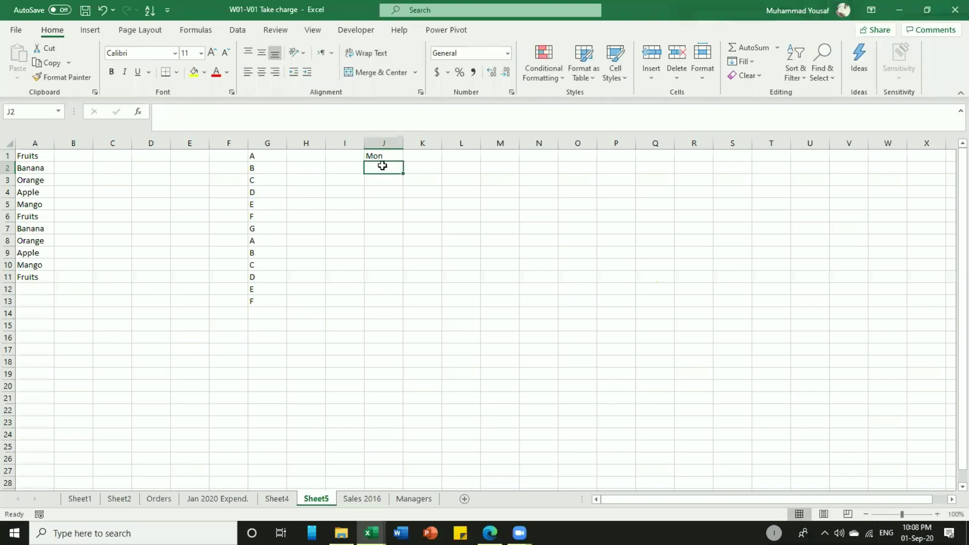
pyautogui.write('Wed')
pyautogui.press('Return')
pyautogui.moveTo(393, 157); pyautogui.dragTo(393, 290)
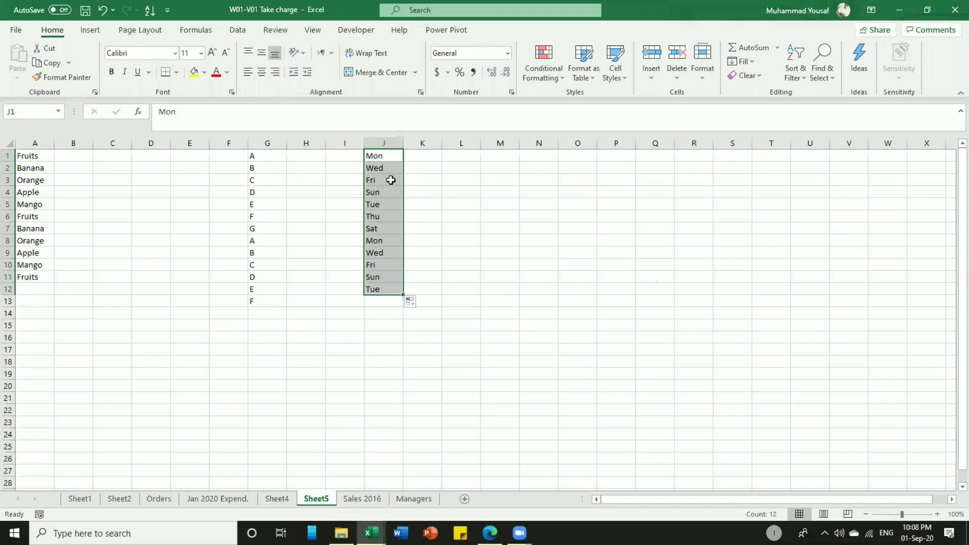
pyautogui.click(387, 184)
pyautogui.click(389, 195)
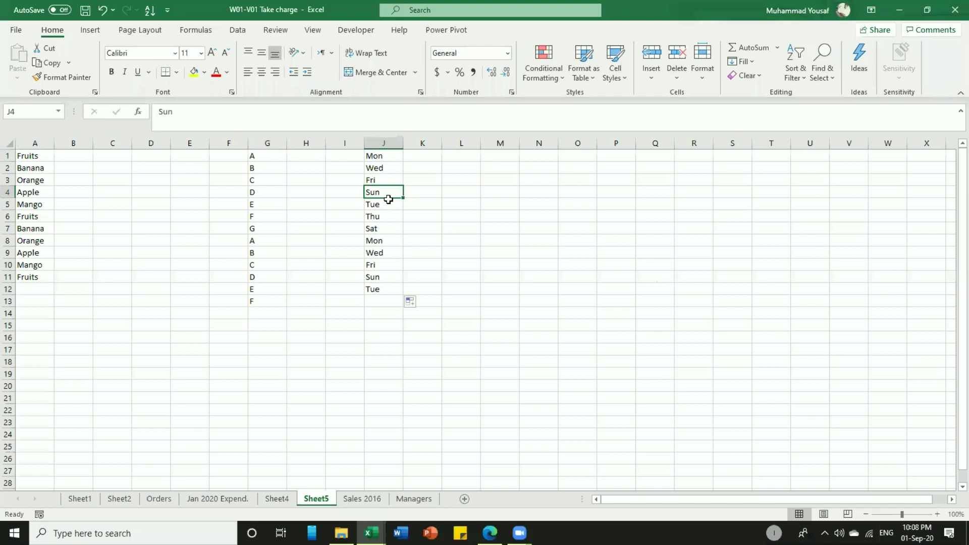
pyautogui.click(389, 206)
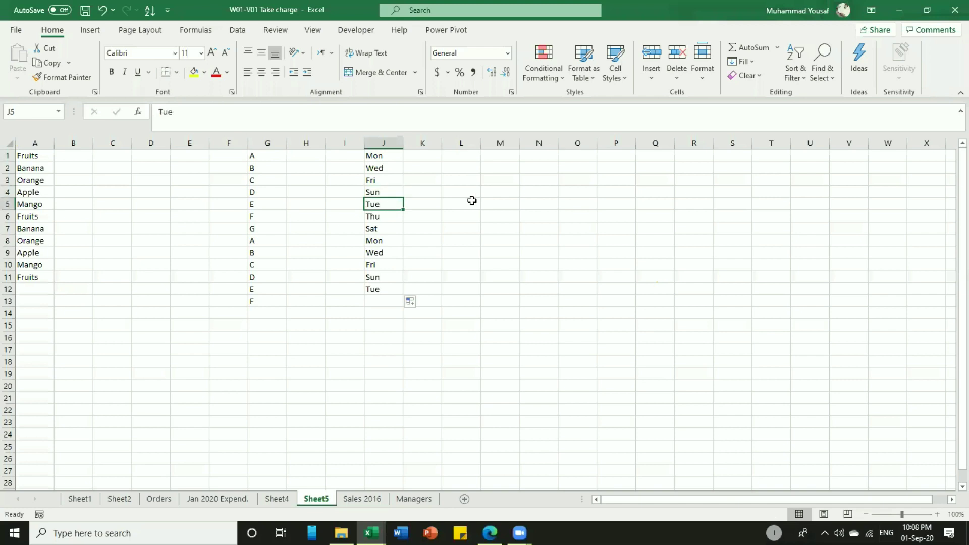
# Enter Mon and Thu in cells M1 and M2 and fill the every-third-day series down to M10.
pyautogui.click(511, 155)
pyautogui.write('Mon')
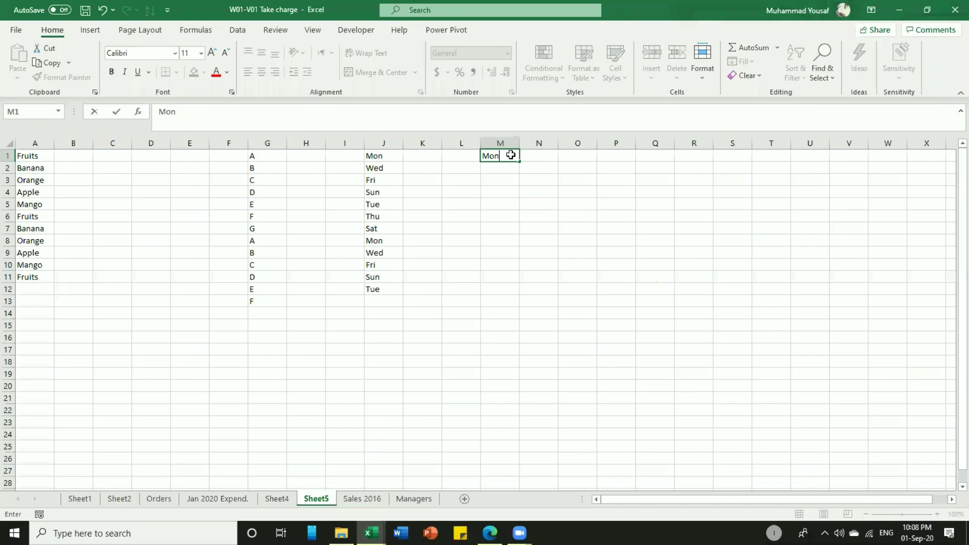
pyautogui.press('Return')
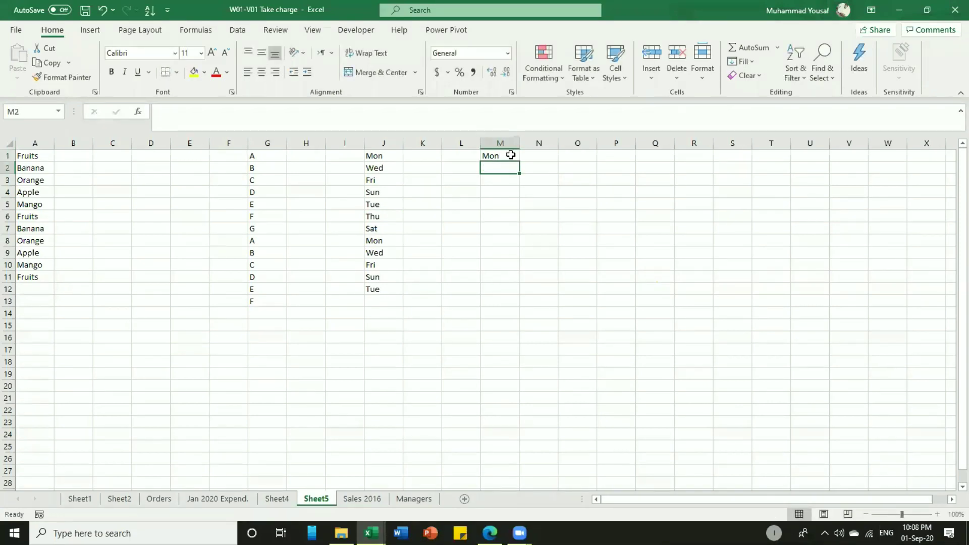
pyautogui.write('Thu')
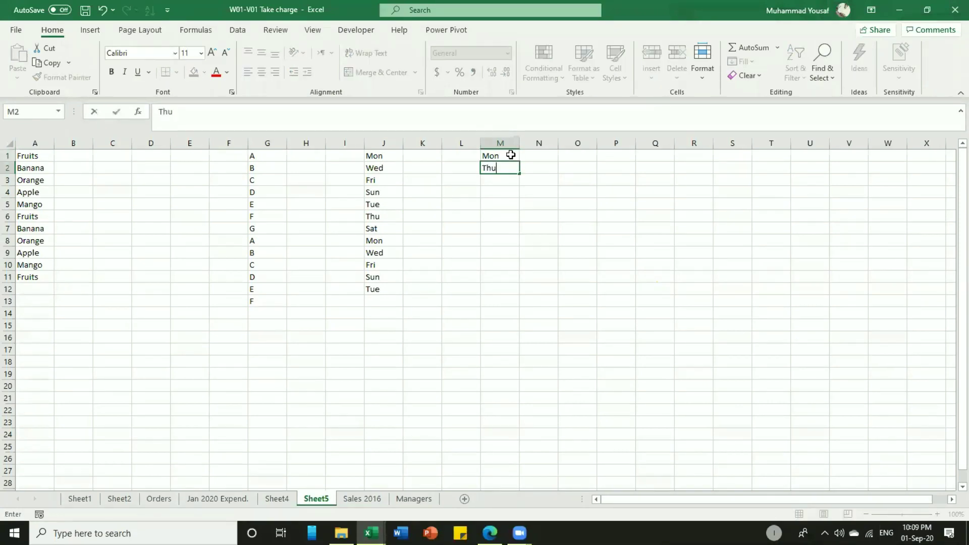
pyautogui.press('Return')
pyautogui.moveTo(511, 157); pyautogui.dragTo(524, 266)
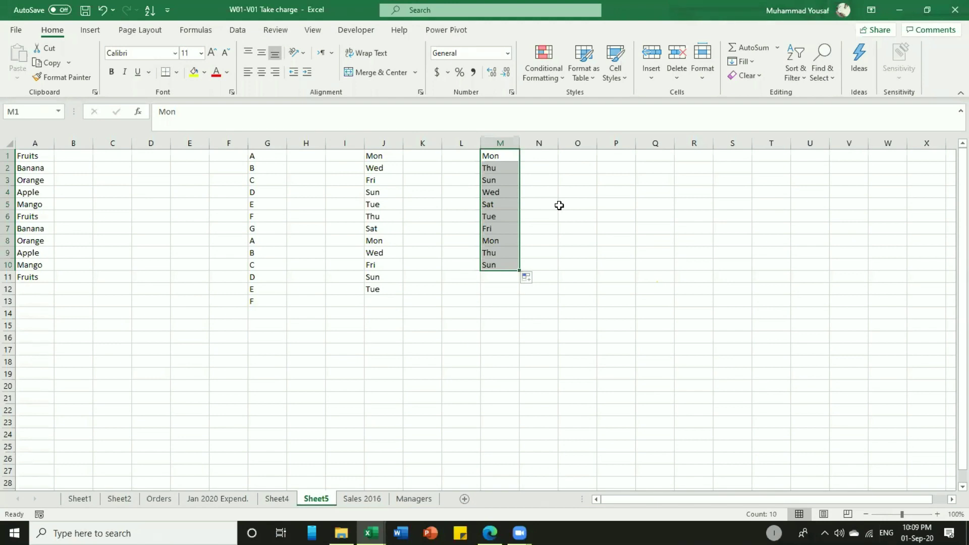
# Clear the filled lists in A1:N16 on Sheet5 and return to the Jan 2020 Expend. sheet.
pyautogui.click(608, 223)
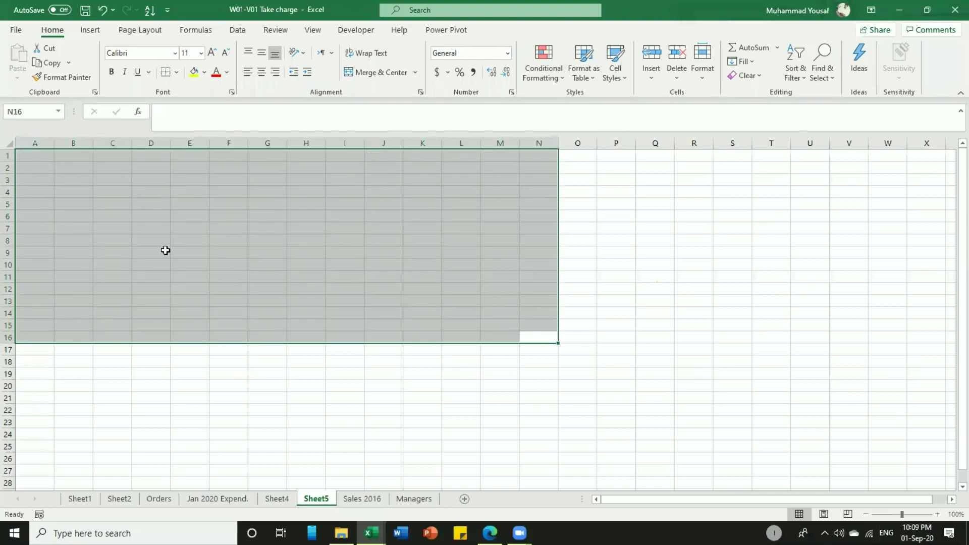
pyautogui.click(110, 156)
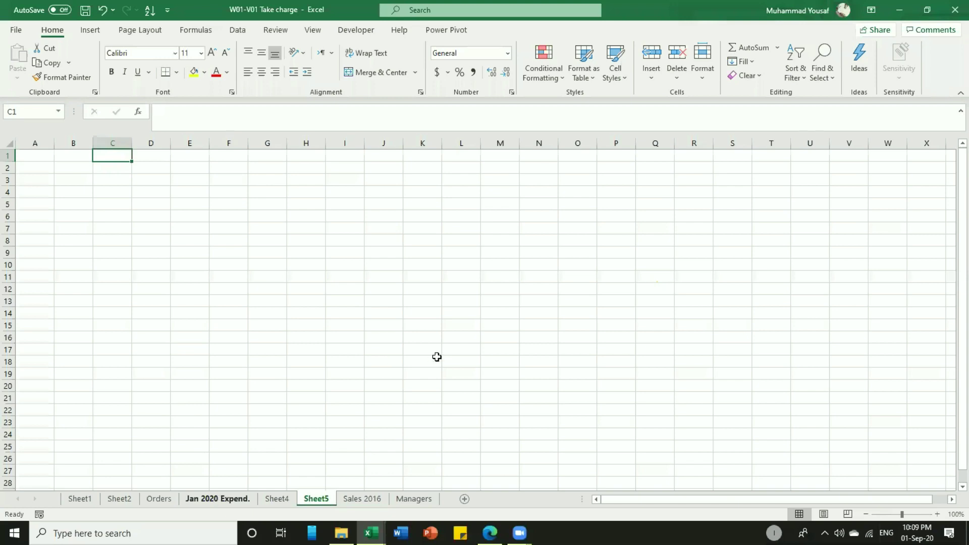
pyautogui.hotkey('ctrl', 'pageup')
pyautogui.hotkey('ctrl', 'pageup')
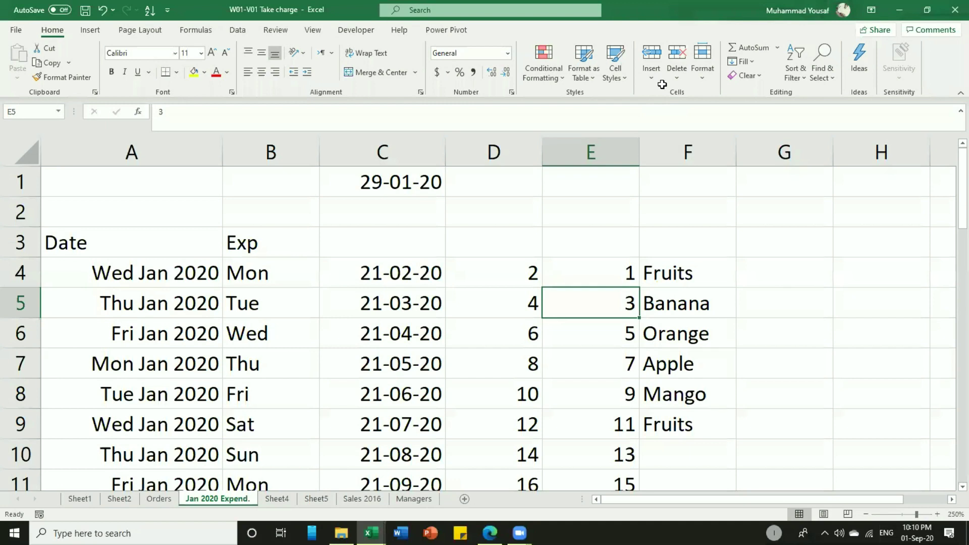
# Fill the weekday series from Mon in B4 across to G4, and extend that row of weekdays down to row 10.
pyautogui.press('Right')
pyautogui.press('Right')
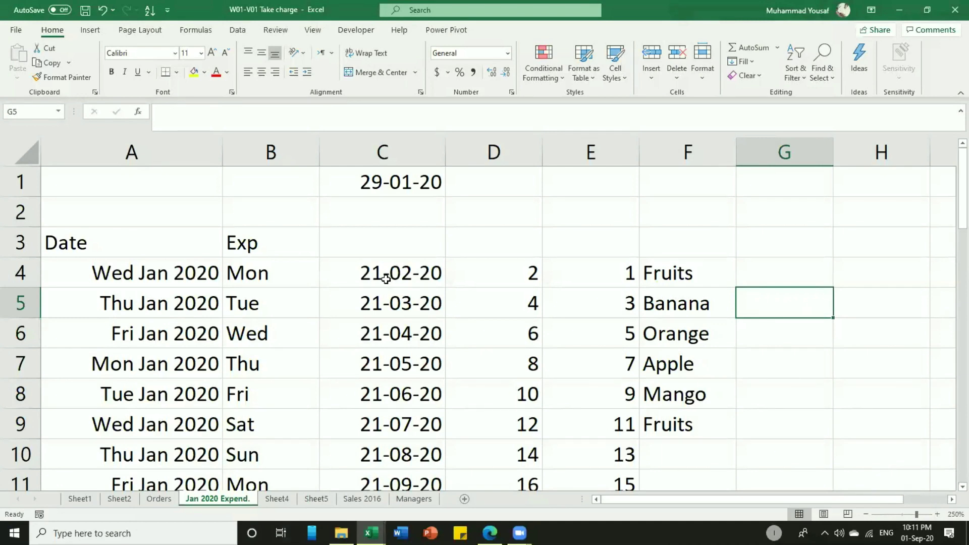
pyautogui.click(303, 284)
pyautogui.moveTo(319, 288); pyautogui.dragTo(844, 290)
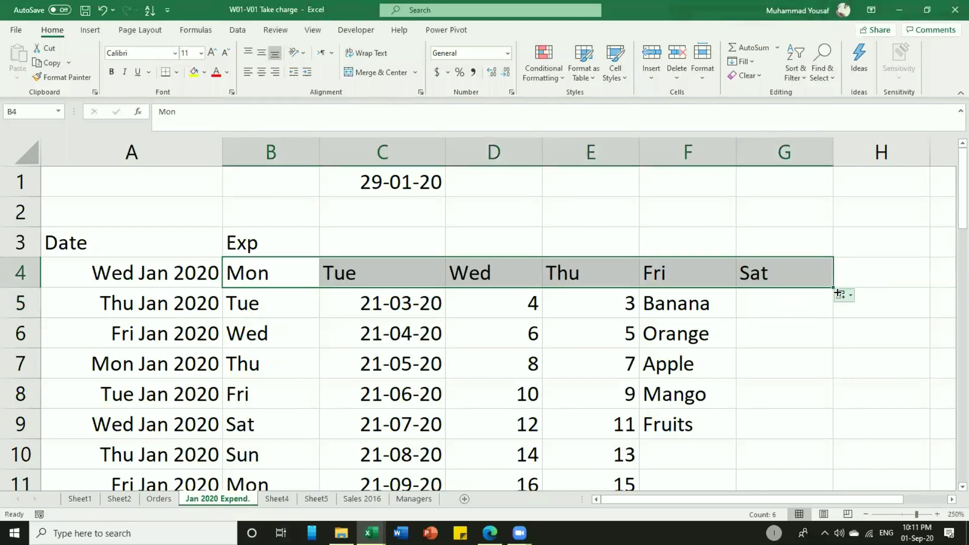
pyautogui.moveTo(833, 298); pyautogui.dragTo(801, 472)
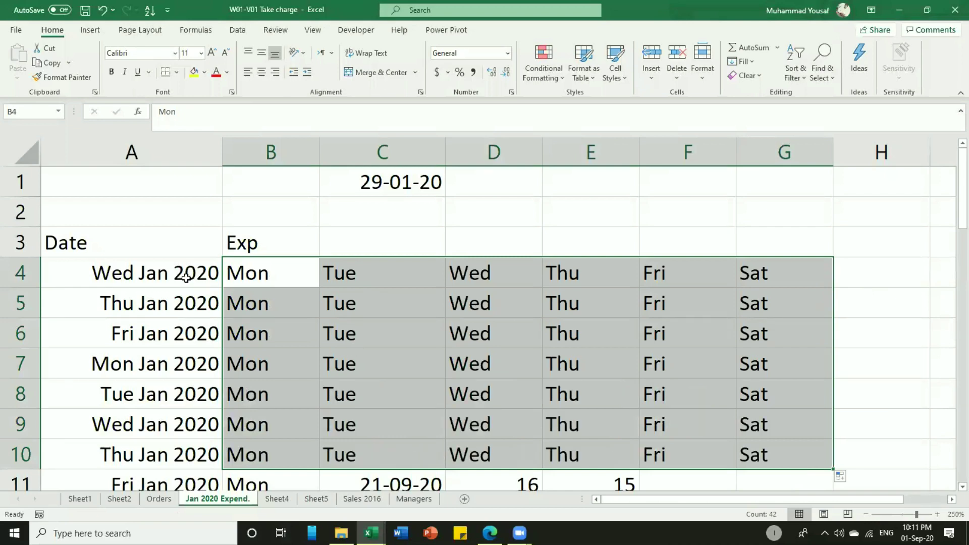
# Switch to the Zoom window.
pyautogui.click(267, 212)
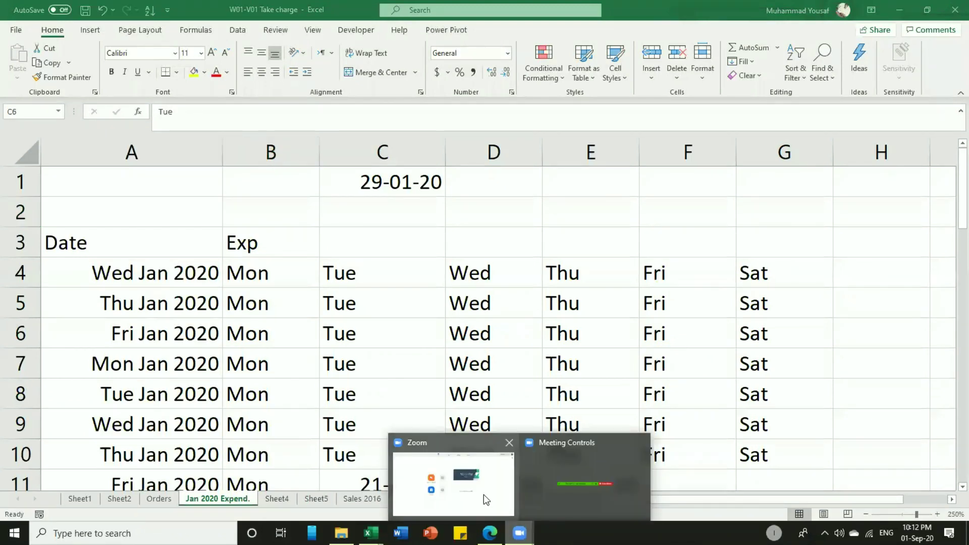
pyautogui.click(484, 495)
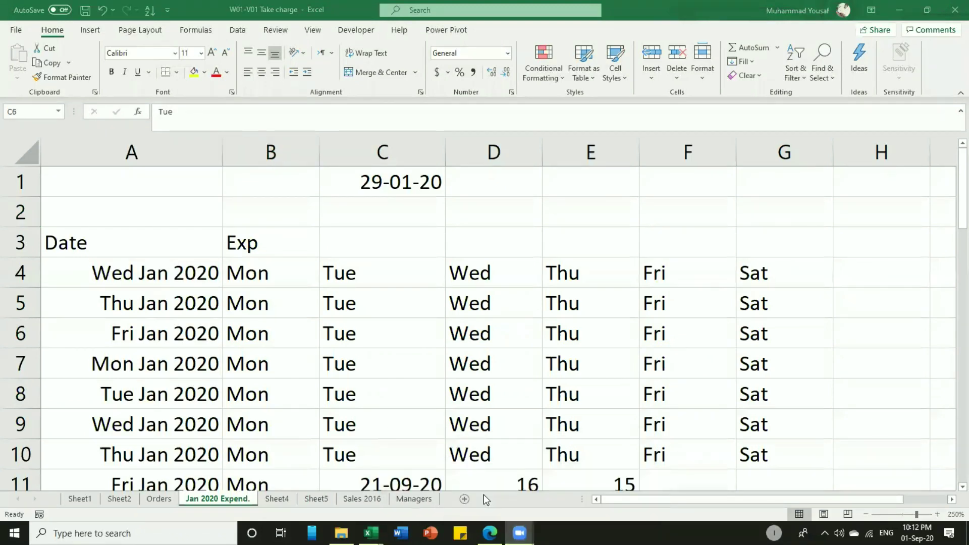